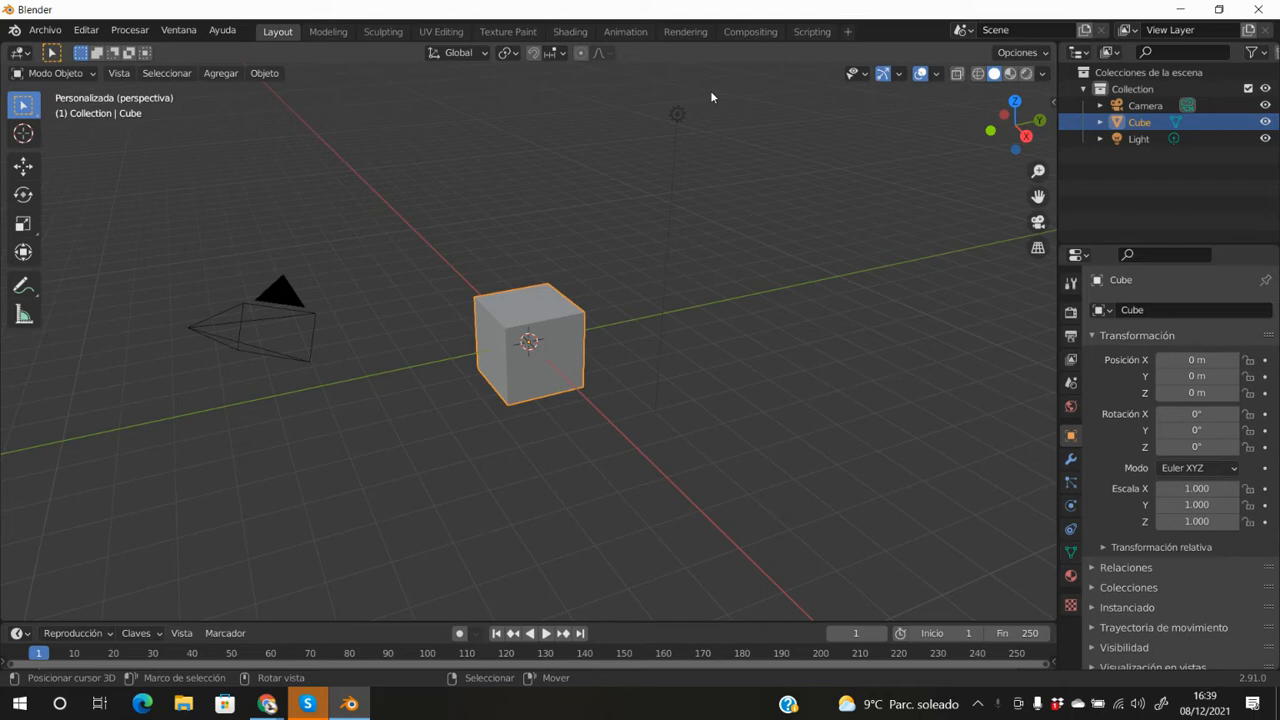
- Try deleting the default cube, restore it, and set the 3D view to top orthographic
key(Delete)
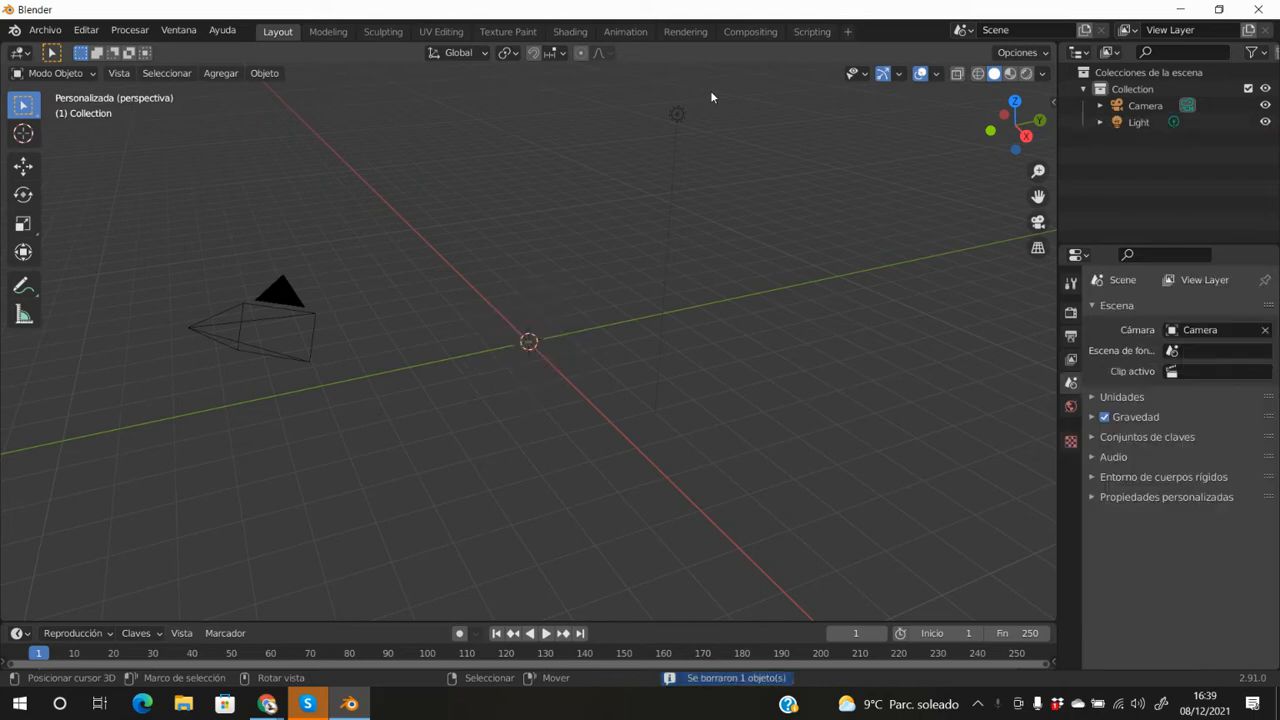
key(KP_7)
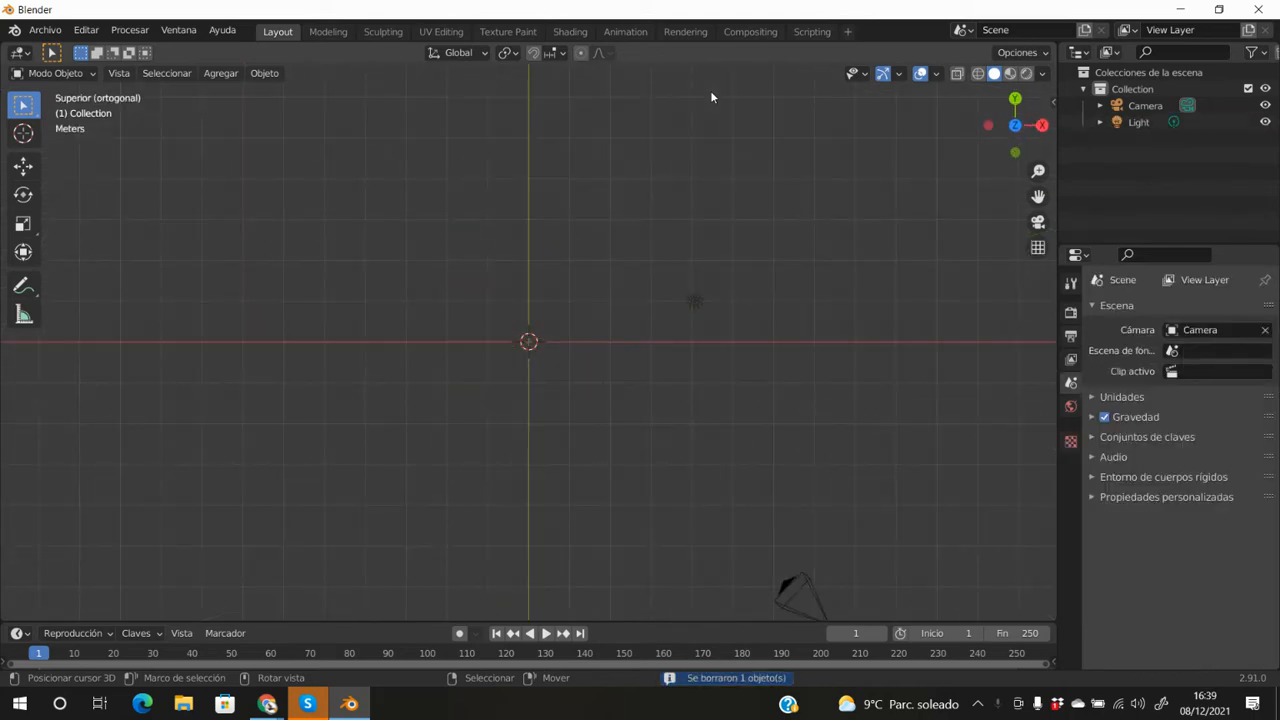
key(ctrl+z)
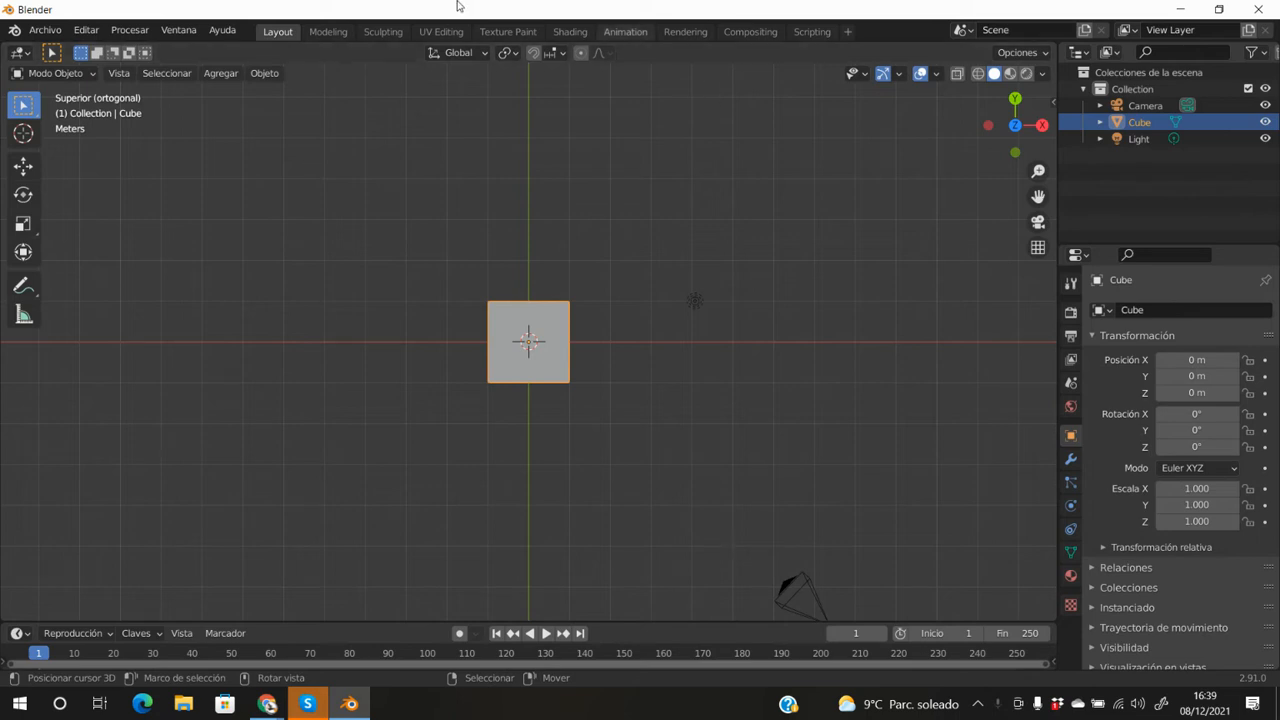
- Add Make_a_tangram.svg.png from the desktop folder as a reference image aligned to the view
click(221, 73)
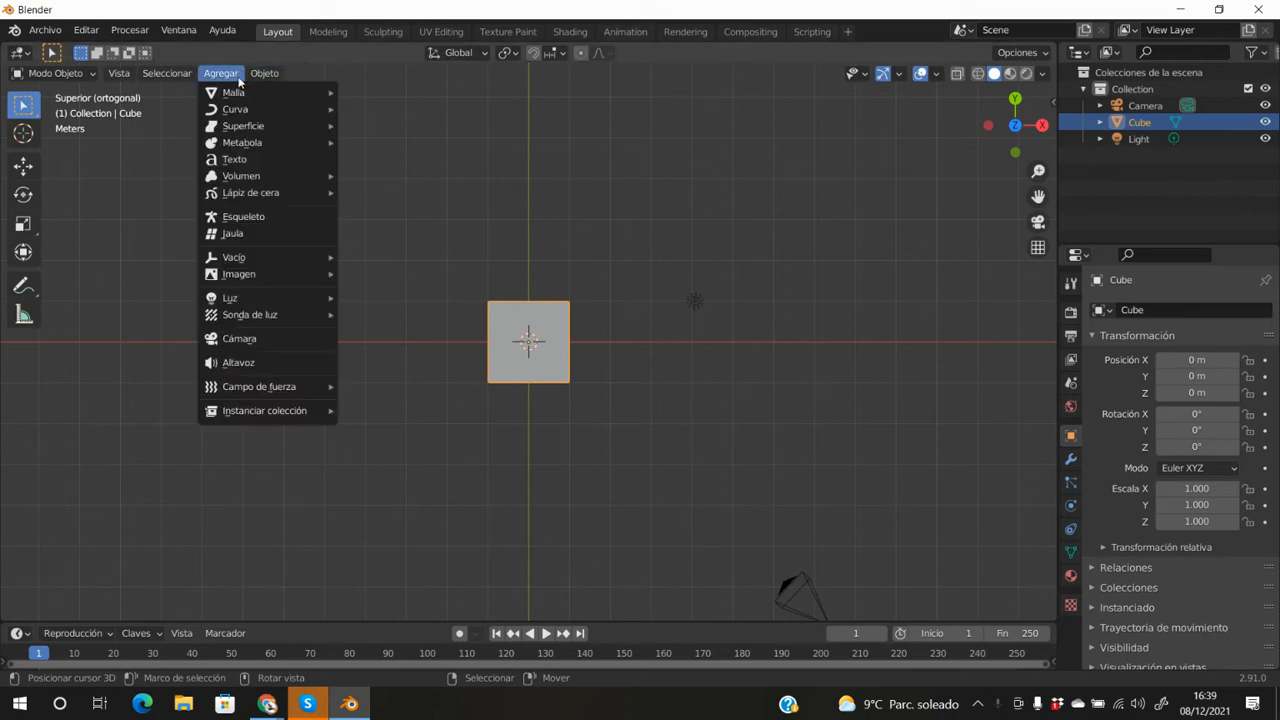
mouse_move(241, 93)
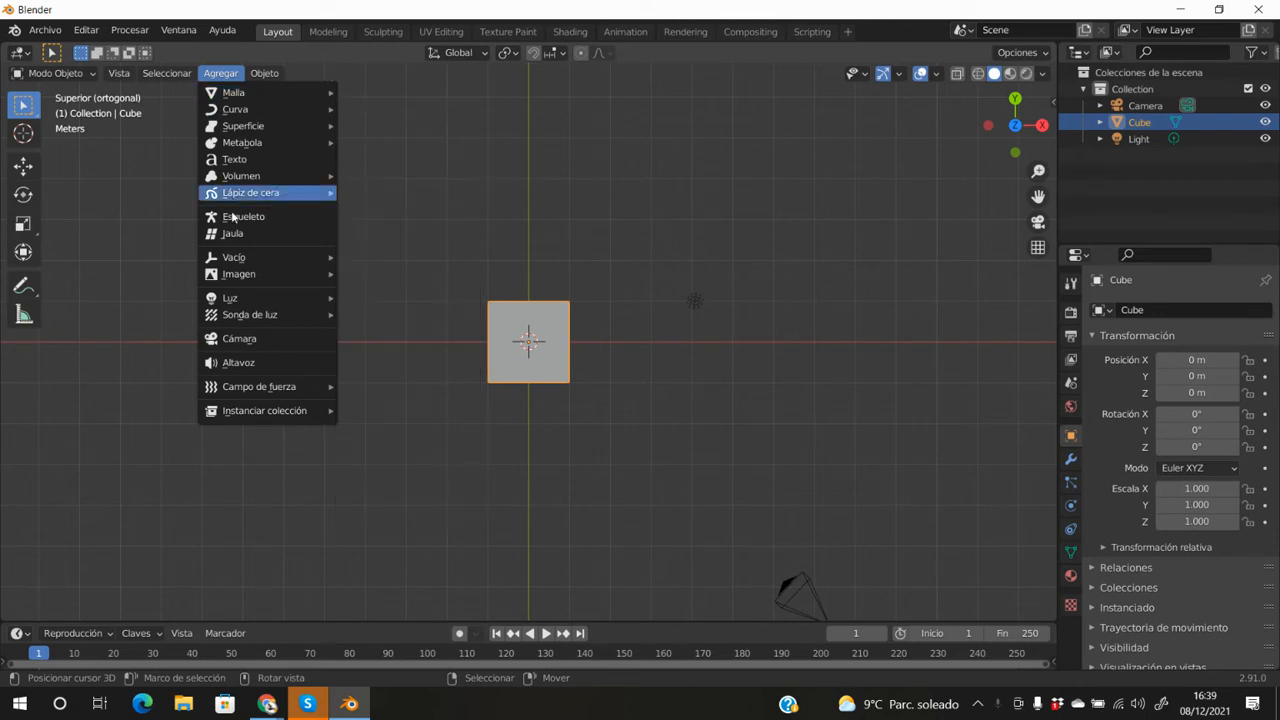
mouse_move(250, 275)
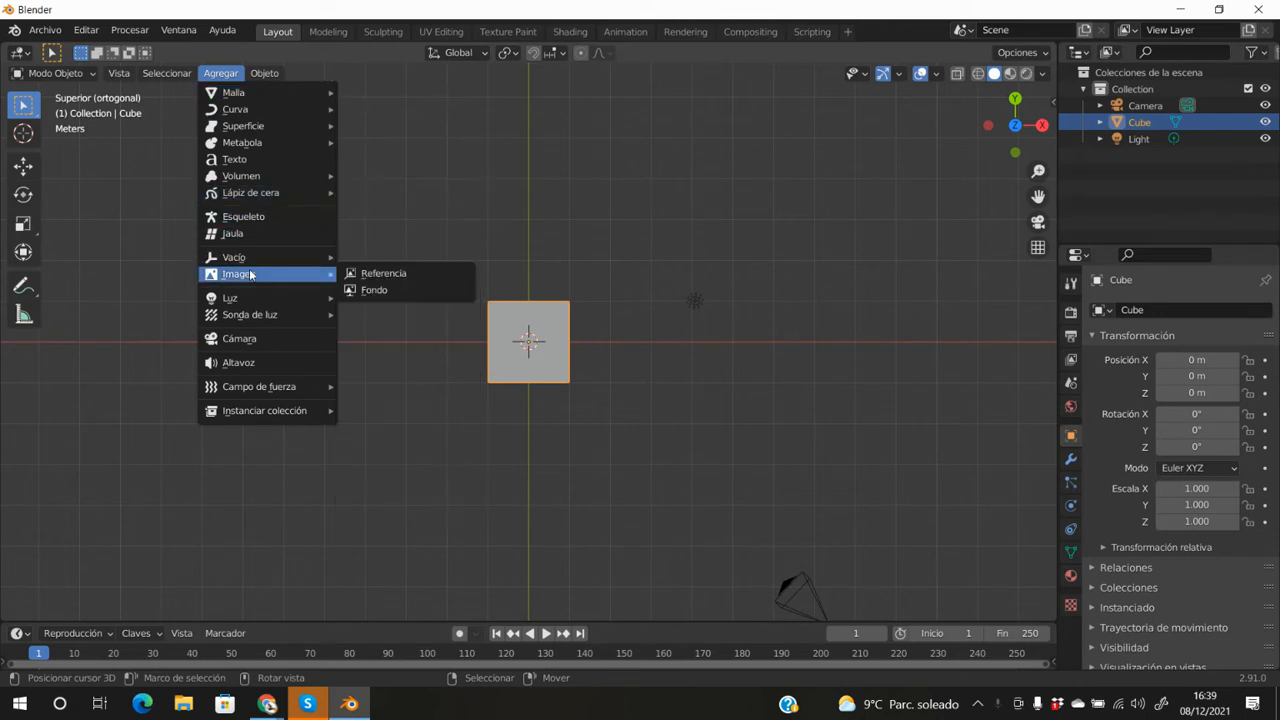
click(357, 274)
click(295, 284)
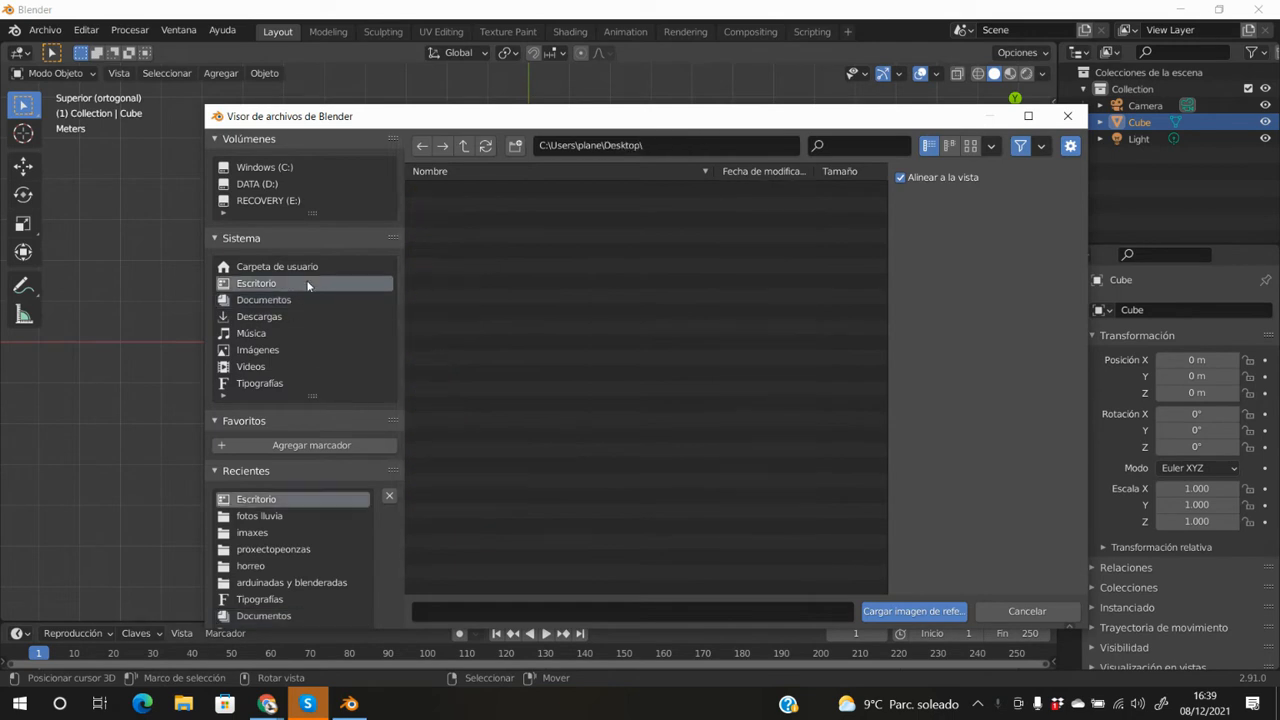
click(493, 404)
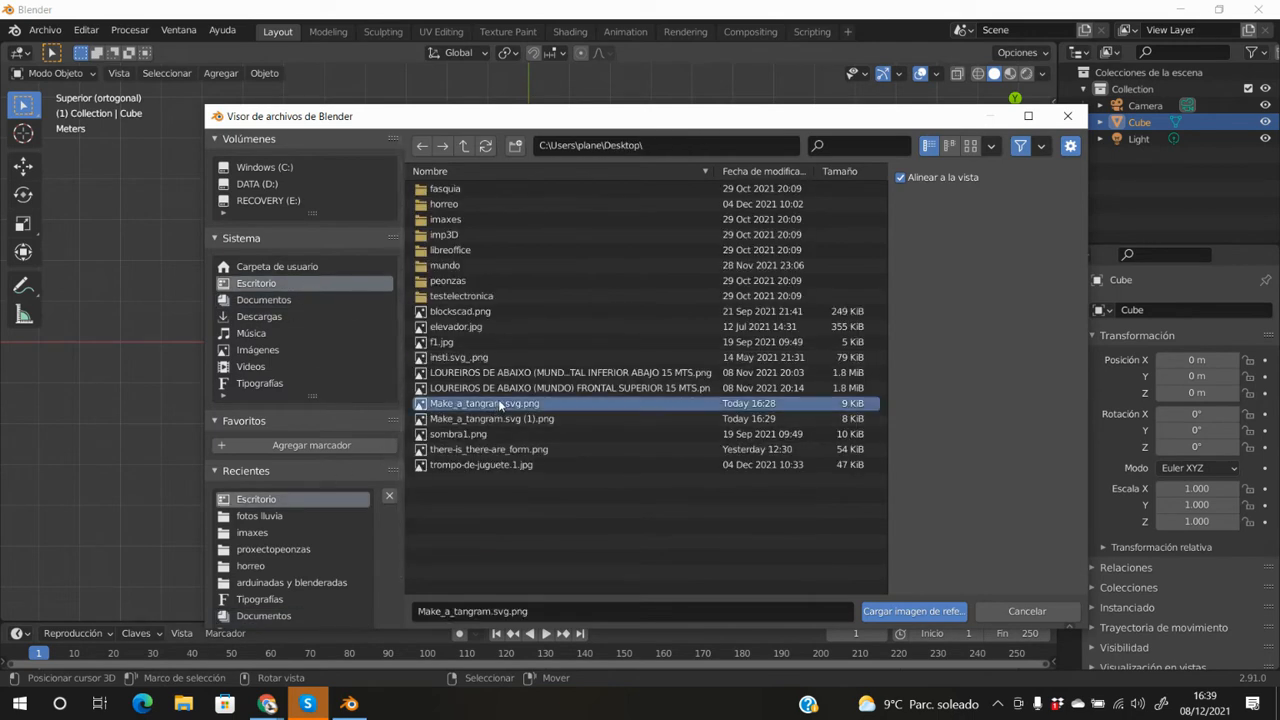
click(948, 616)
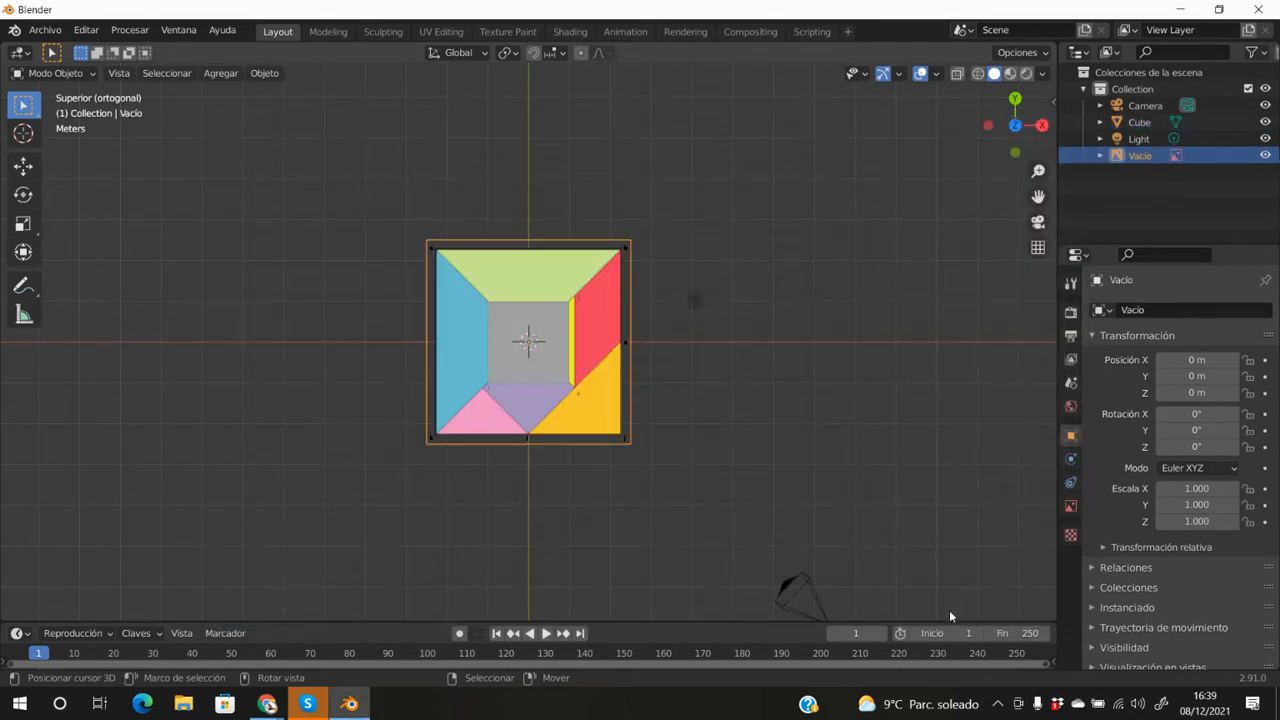
- Scale the tangram reference image uniformly to 1.7 and display the transform values beside the 3D view
scroll(516, 414, up, 2)
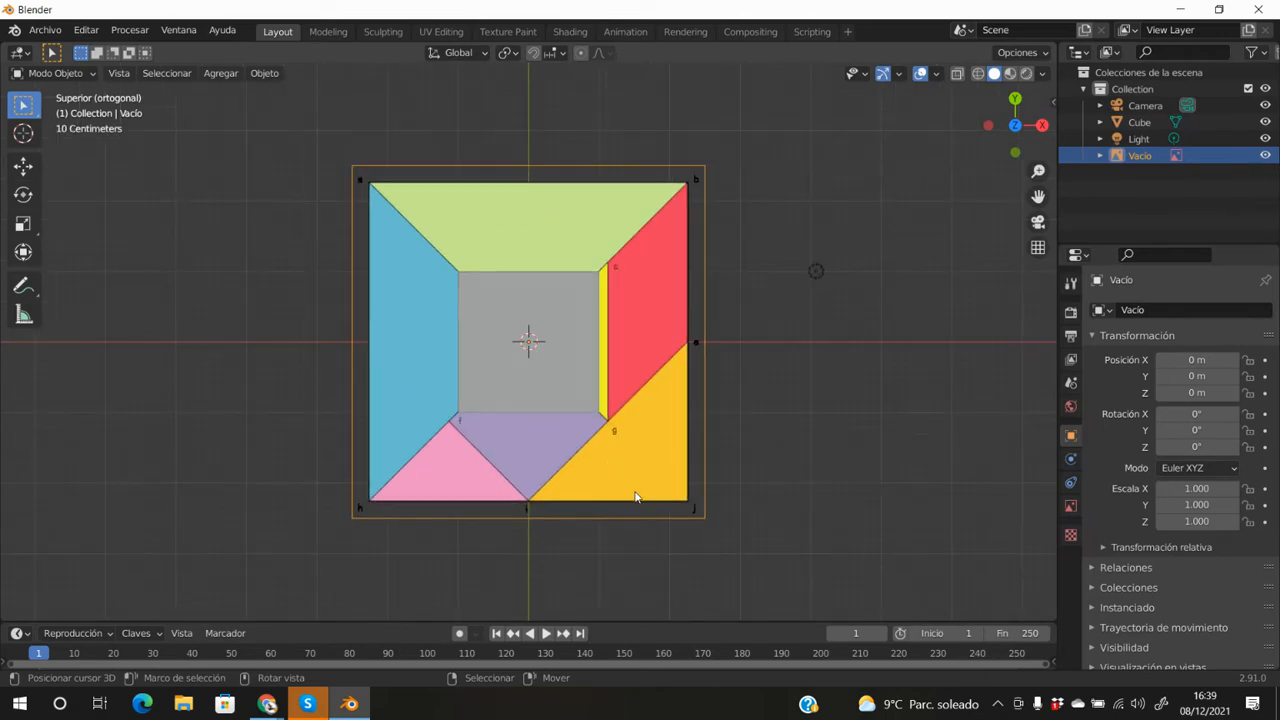
key(s)
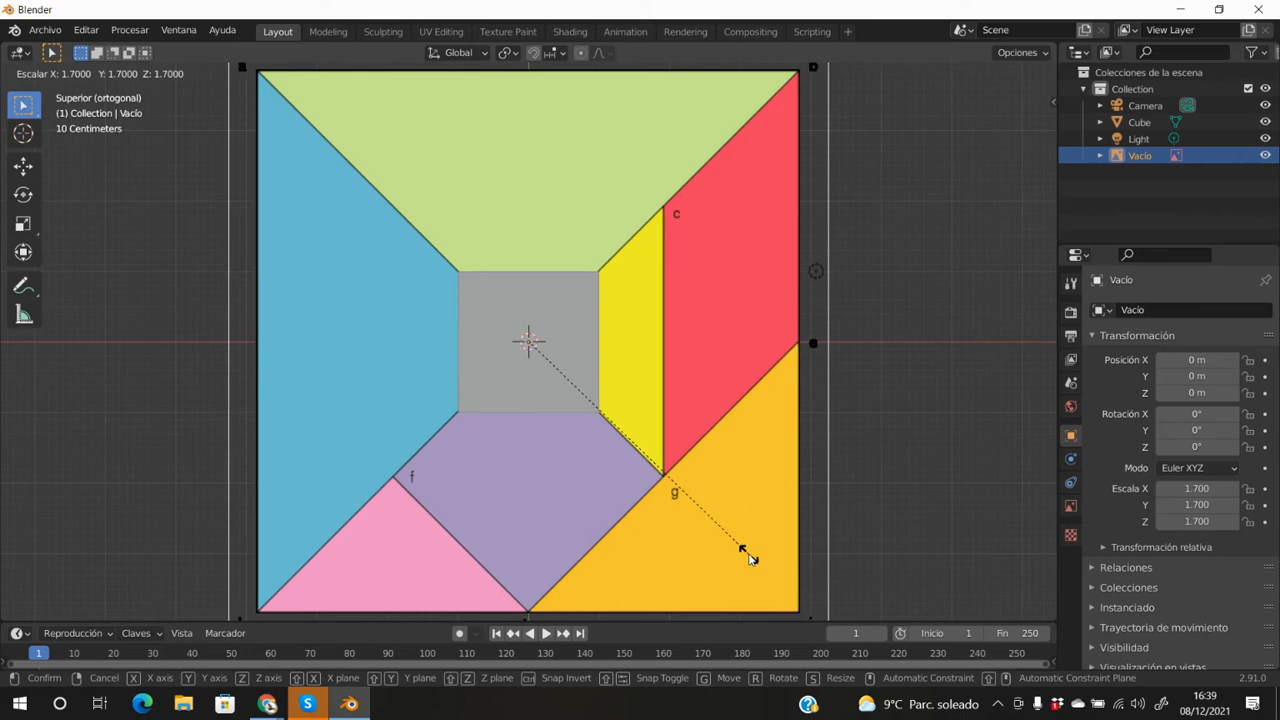
click(750, 558)
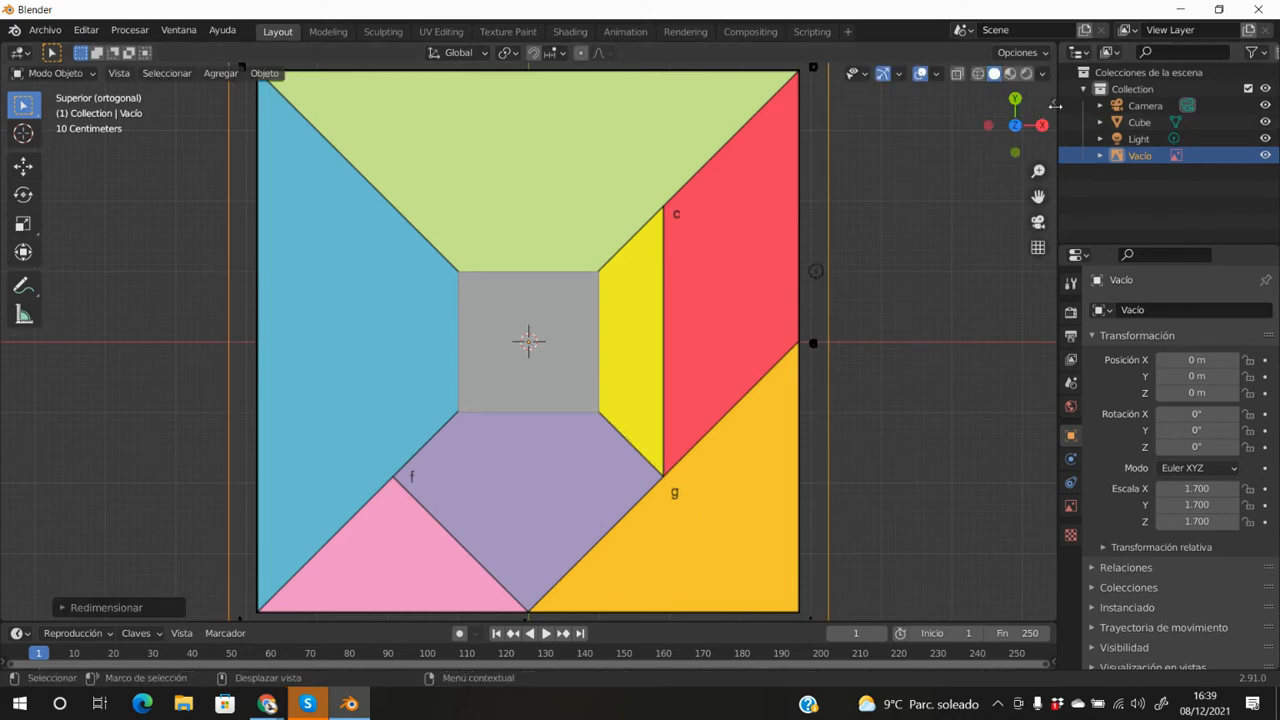
key(n)
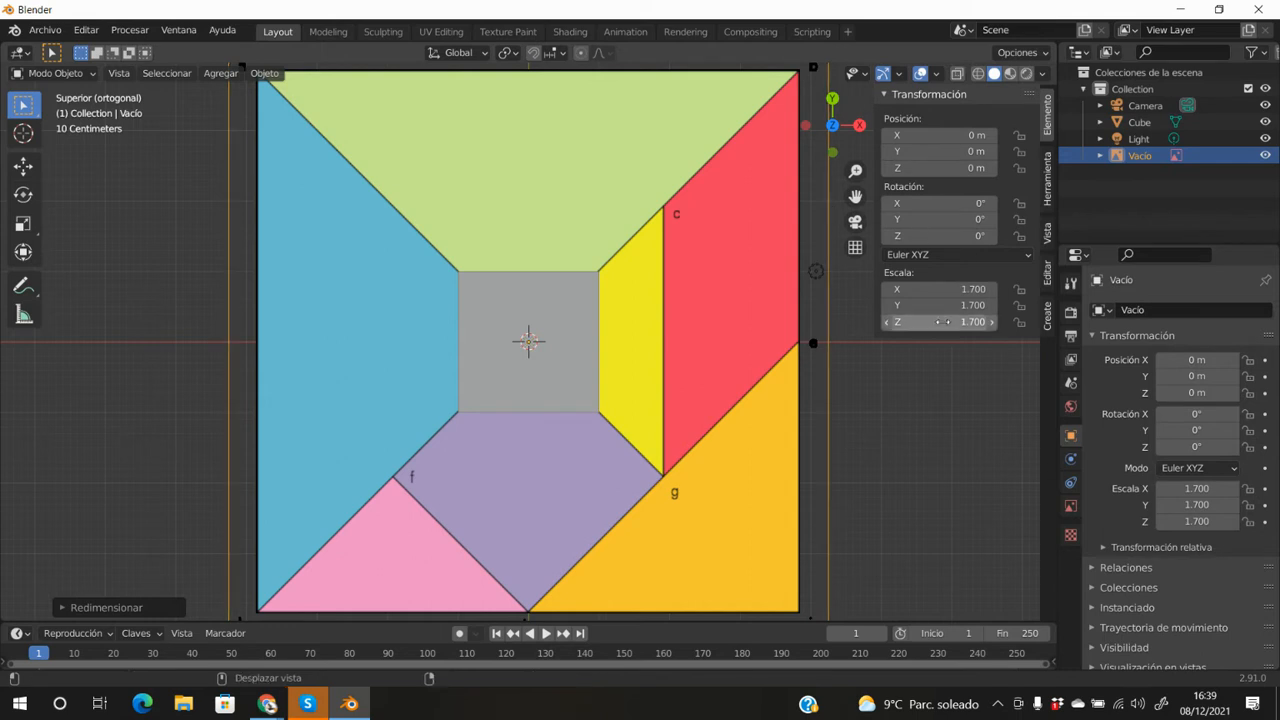
scroll(881, 393, down, 2)
scroll(881, 393, down, 1)
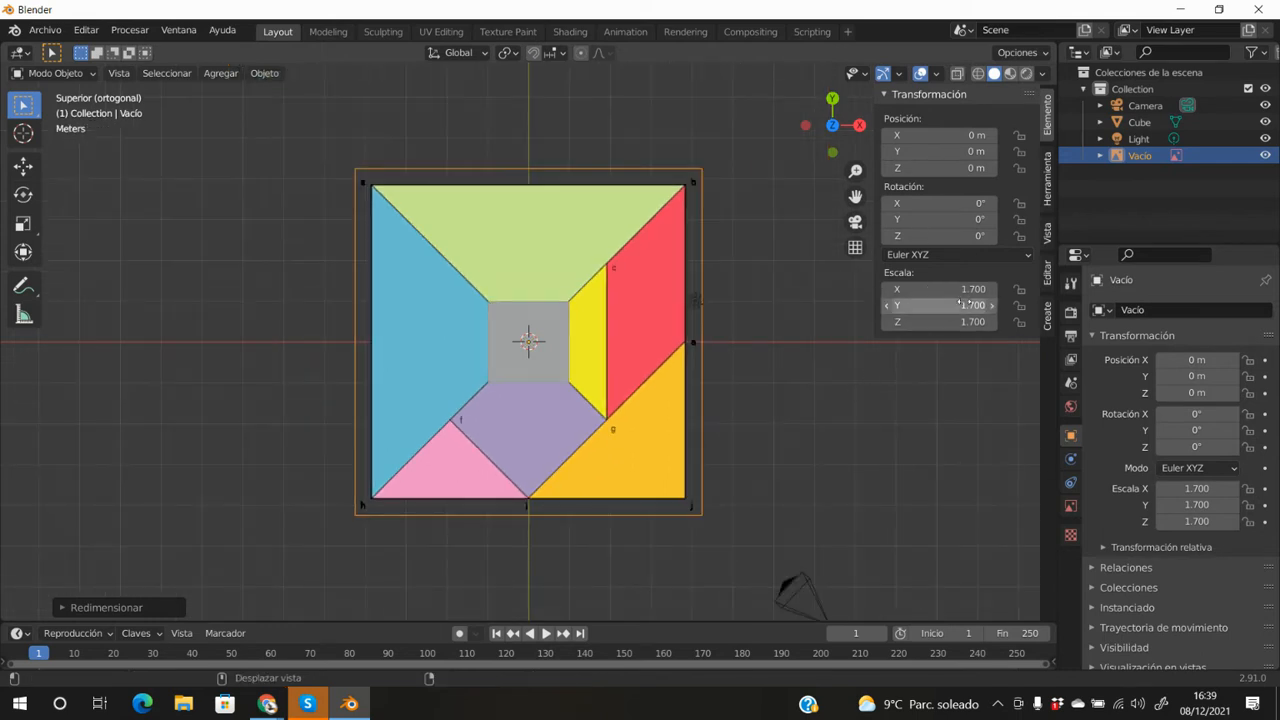
- Move the cube along the Y axis to about -1.89 m, centred on the purple square of the tangram
click(546, 364)
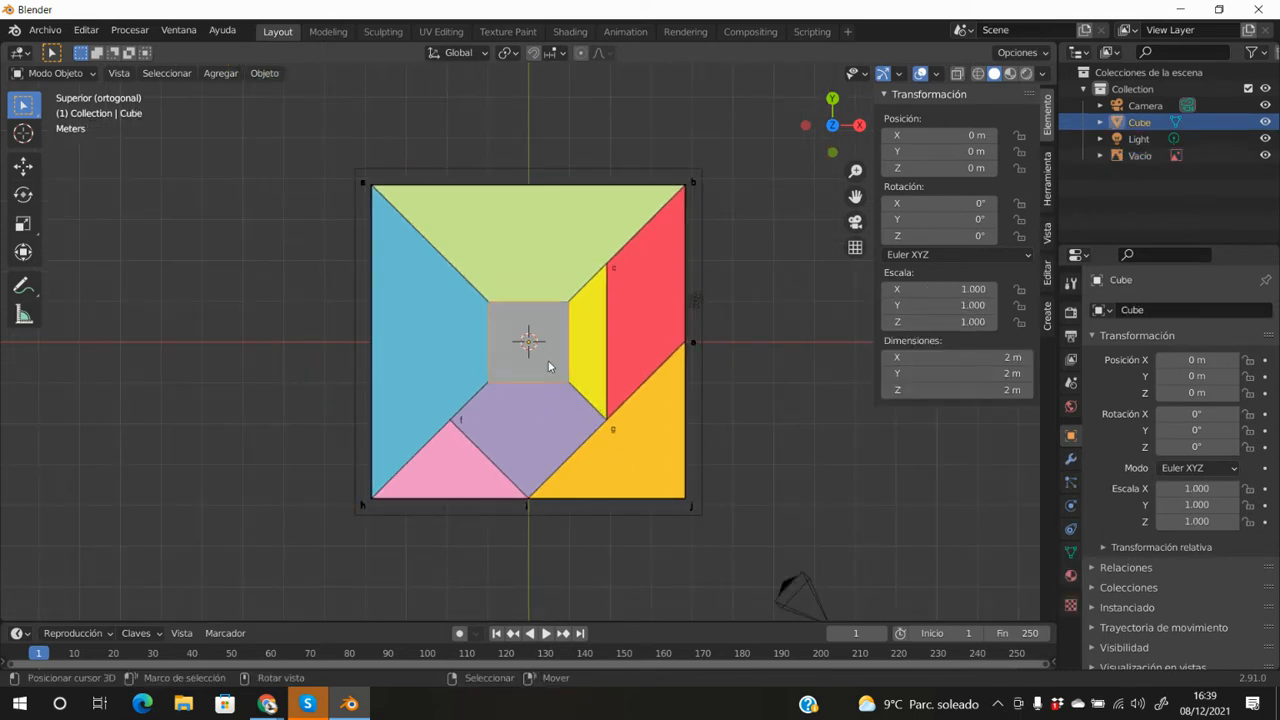
key(g)
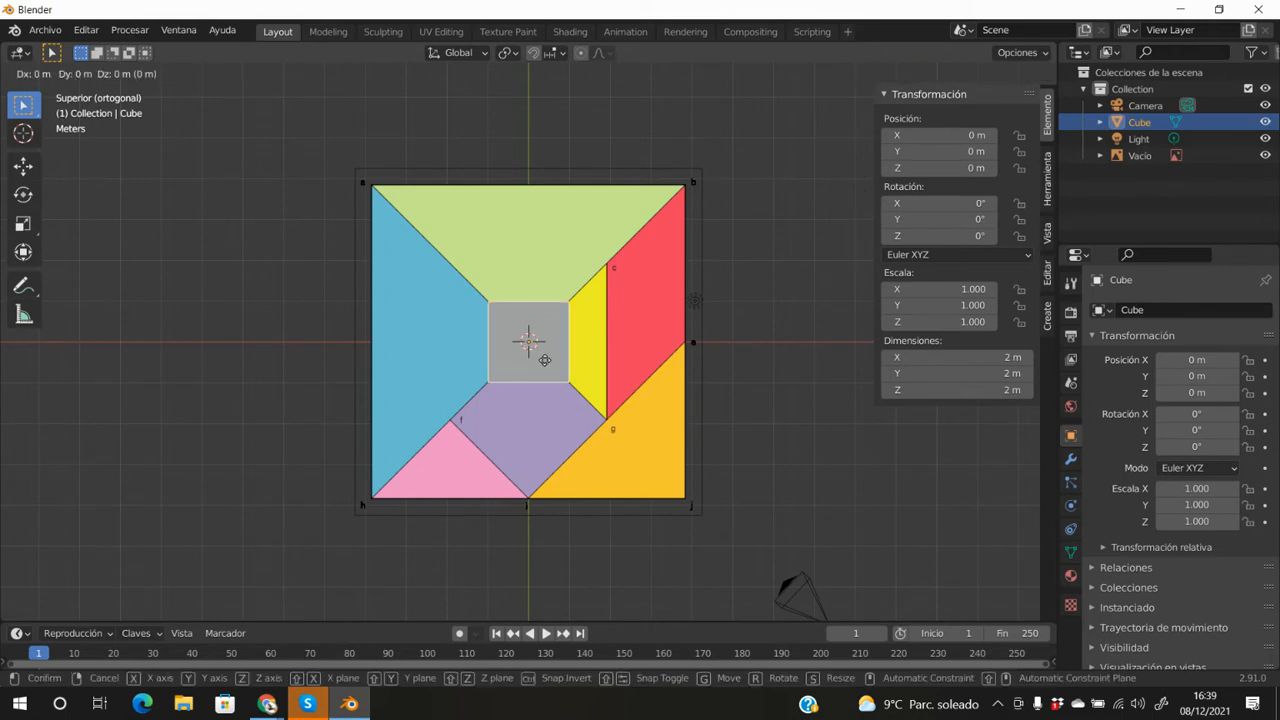
key(y)
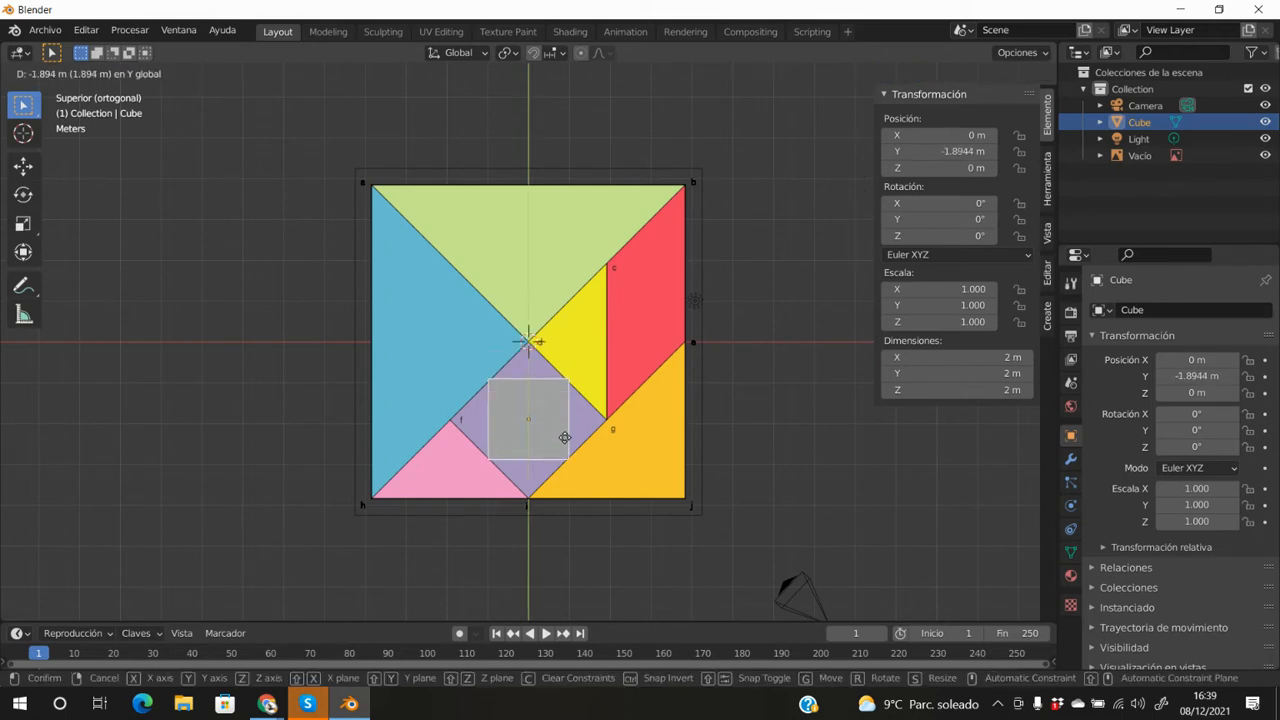
click(565, 437)
- Rotate the cube 45° and scale it uniformly to 1.4 to match the purple square of the tangram
text(r)
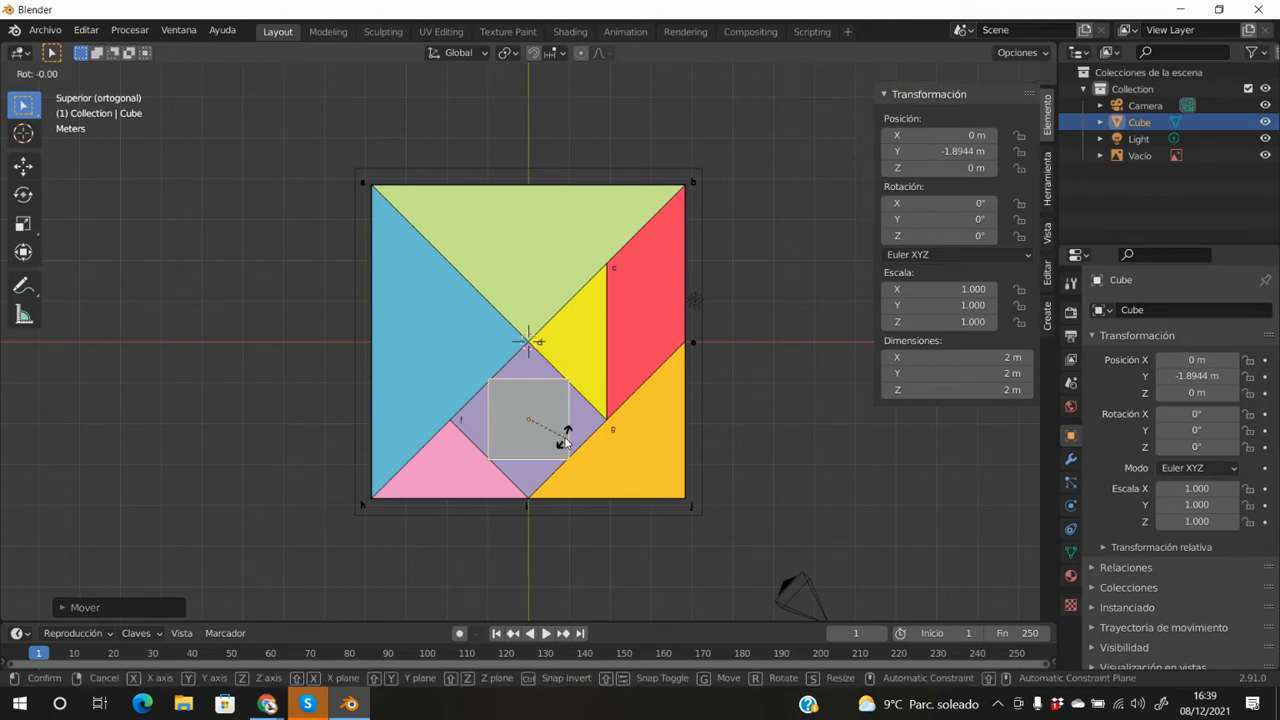
text(45)
key(Return)
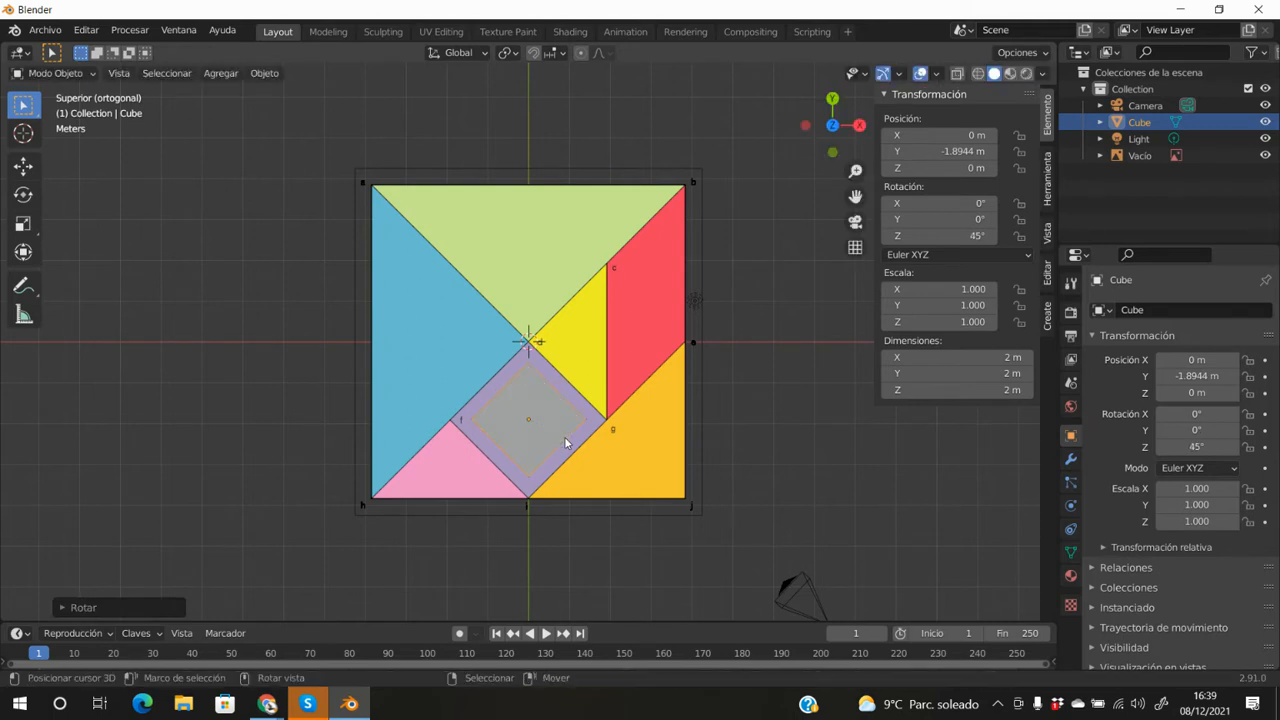
key(s)
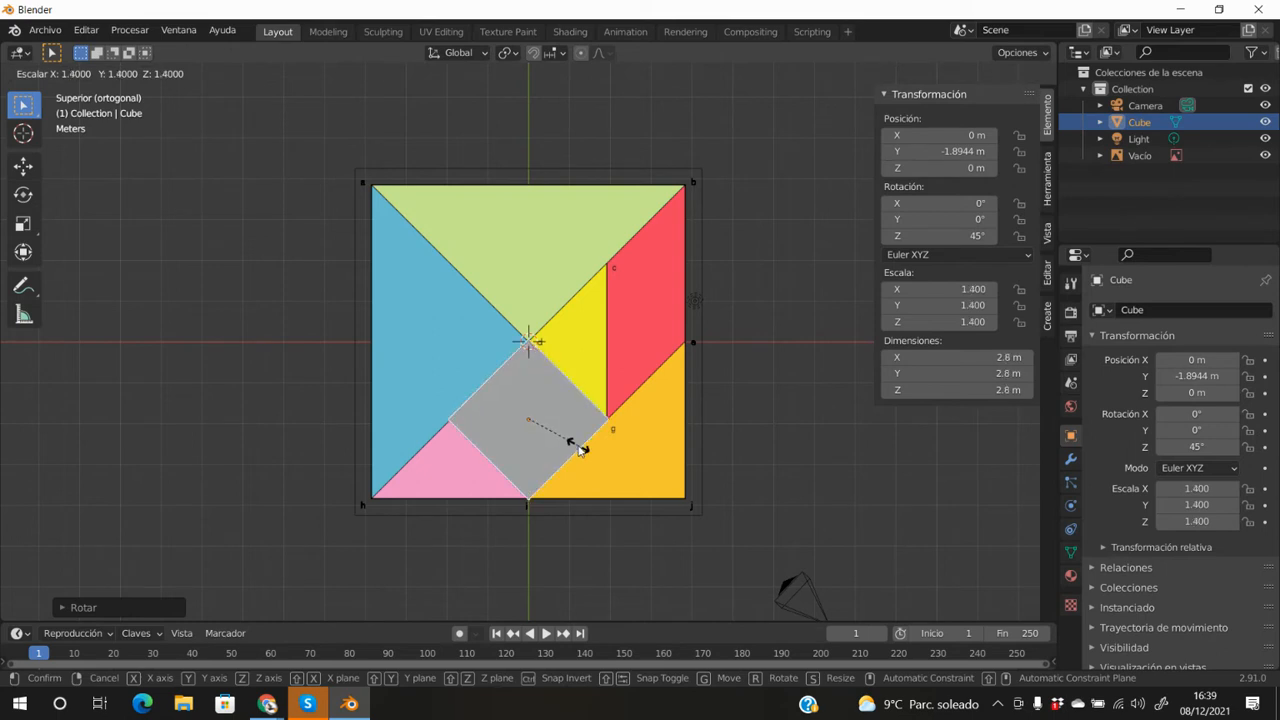
click(581, 449)
- Set the cube's Z dimension to 0.4 m to flatten it into a tile
middle_drag(588, 492, 590, 334)
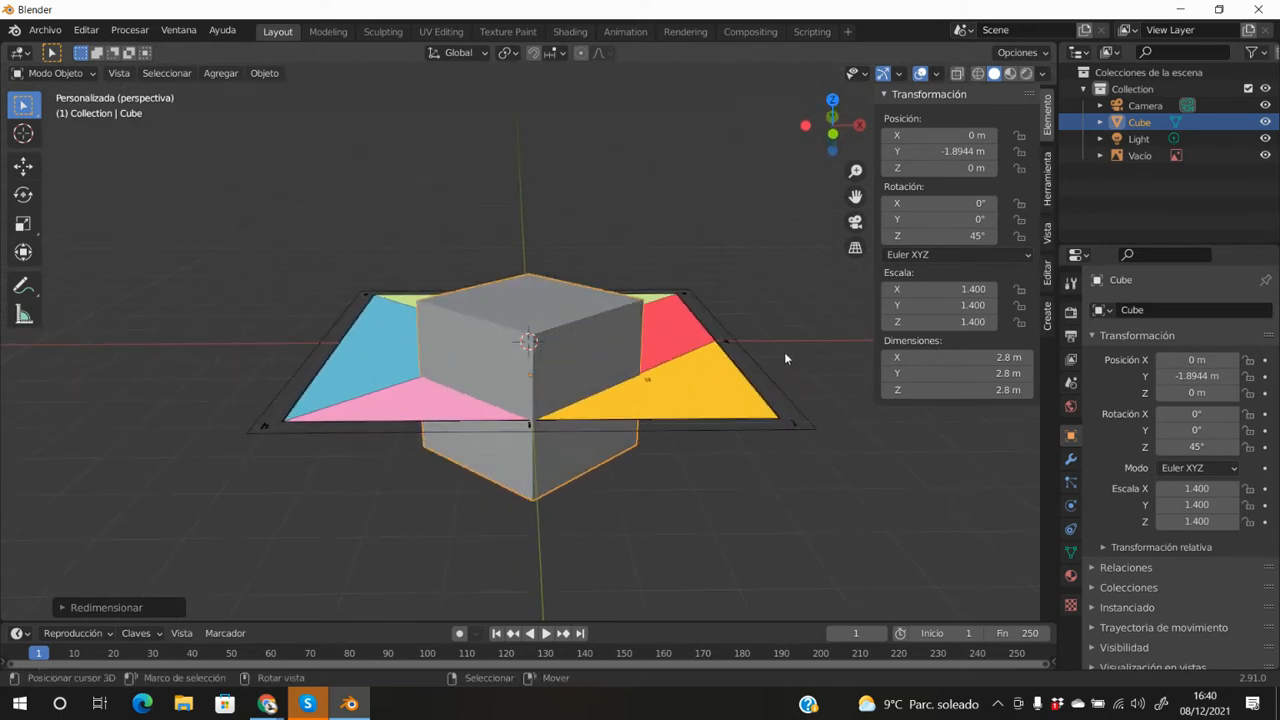
click(1016, 393)
text(0.4)
key(Return)
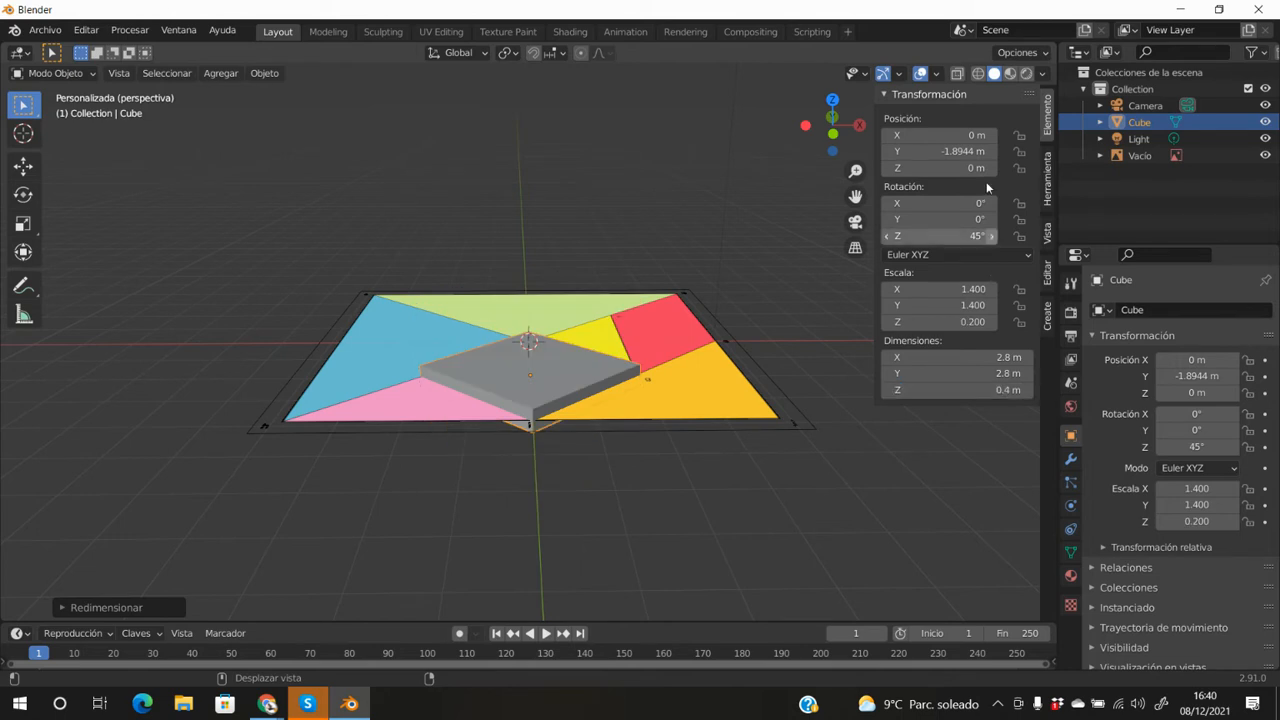
- Lower the tangram reference image by setting its Z position to -0.2 m
click(707, 383)
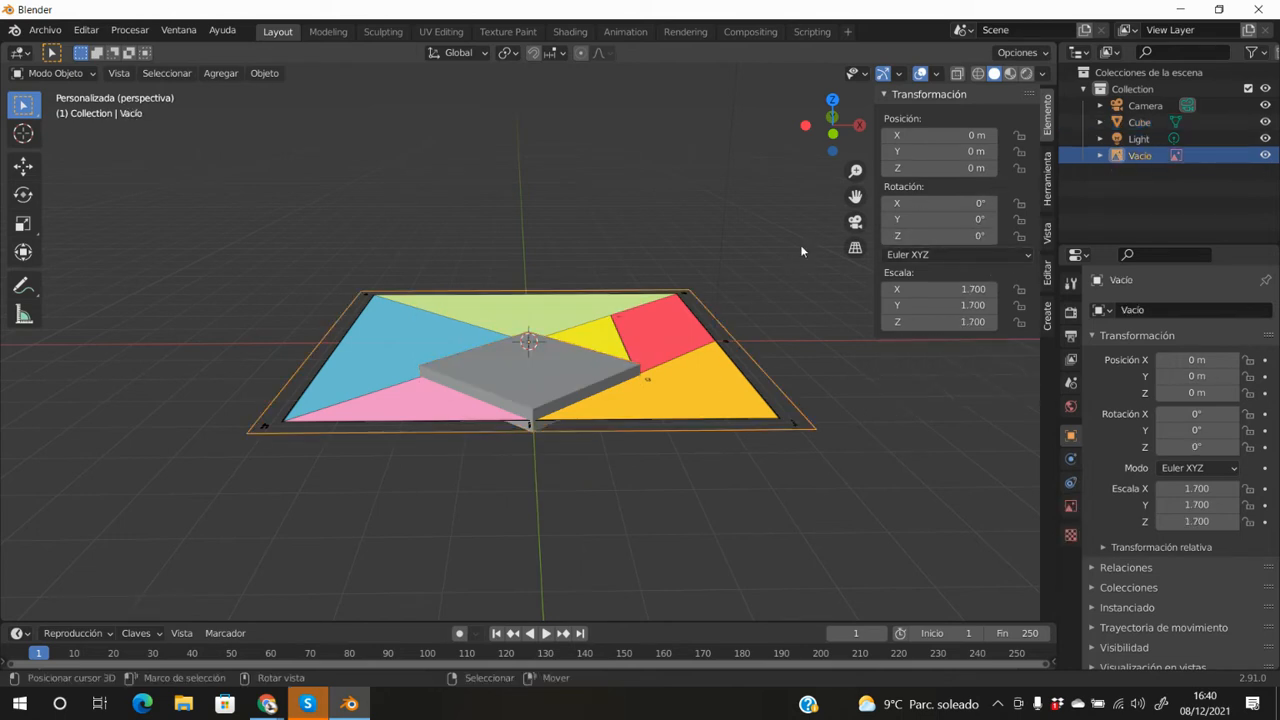
click(950, 169)
key(BackSpace)
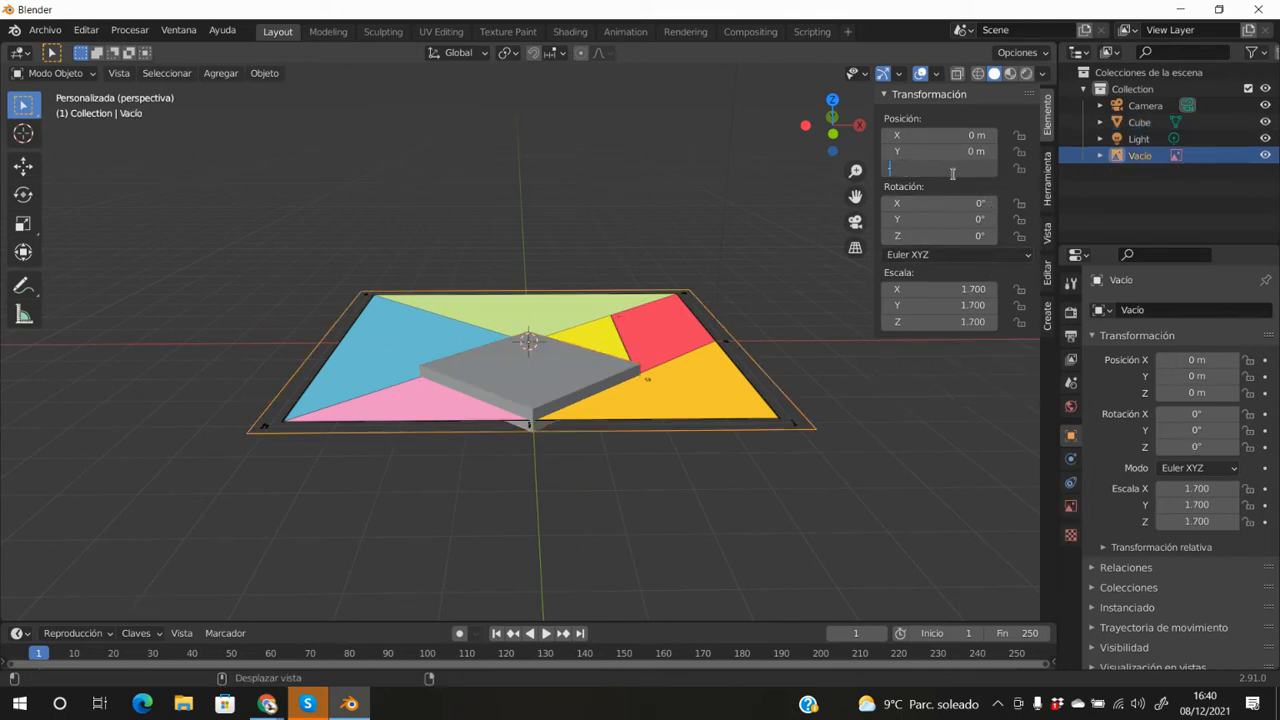
text(-0.2)
key(Return)
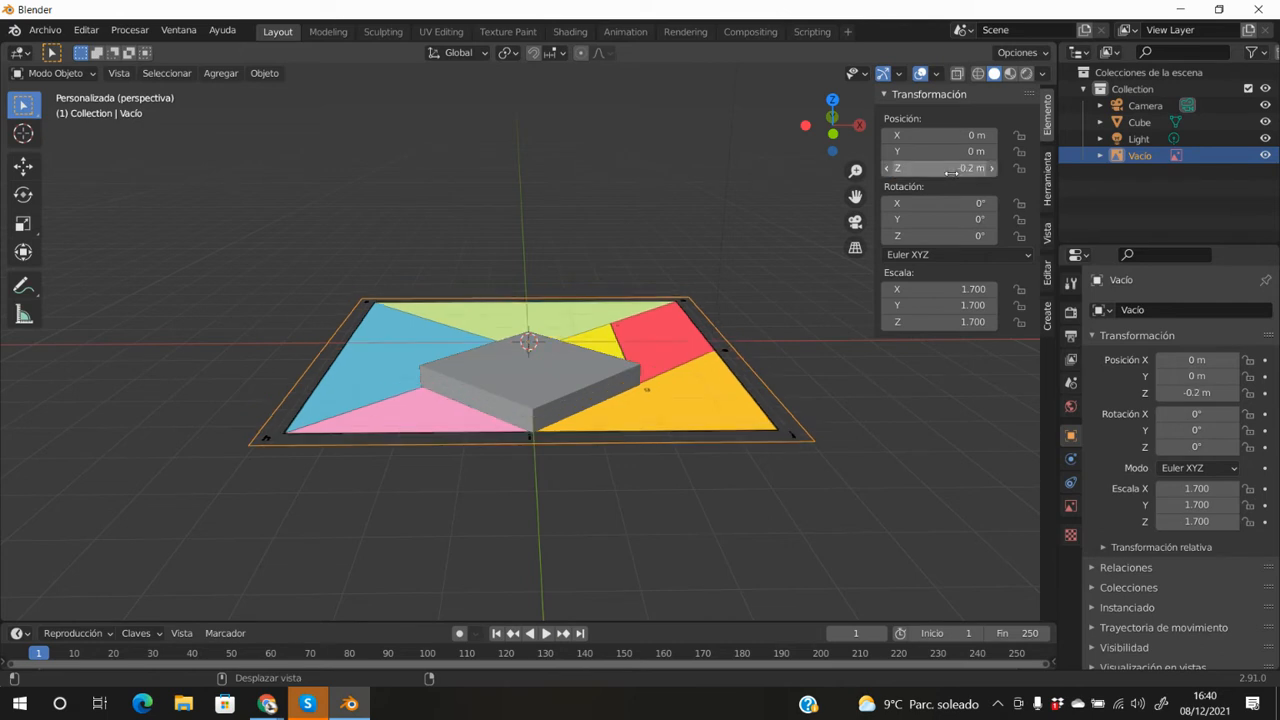
- Add a cylinder mesh and reduce its vertices to 3 to make a triangular prism
middle_drag(400, 470, 592, 455)
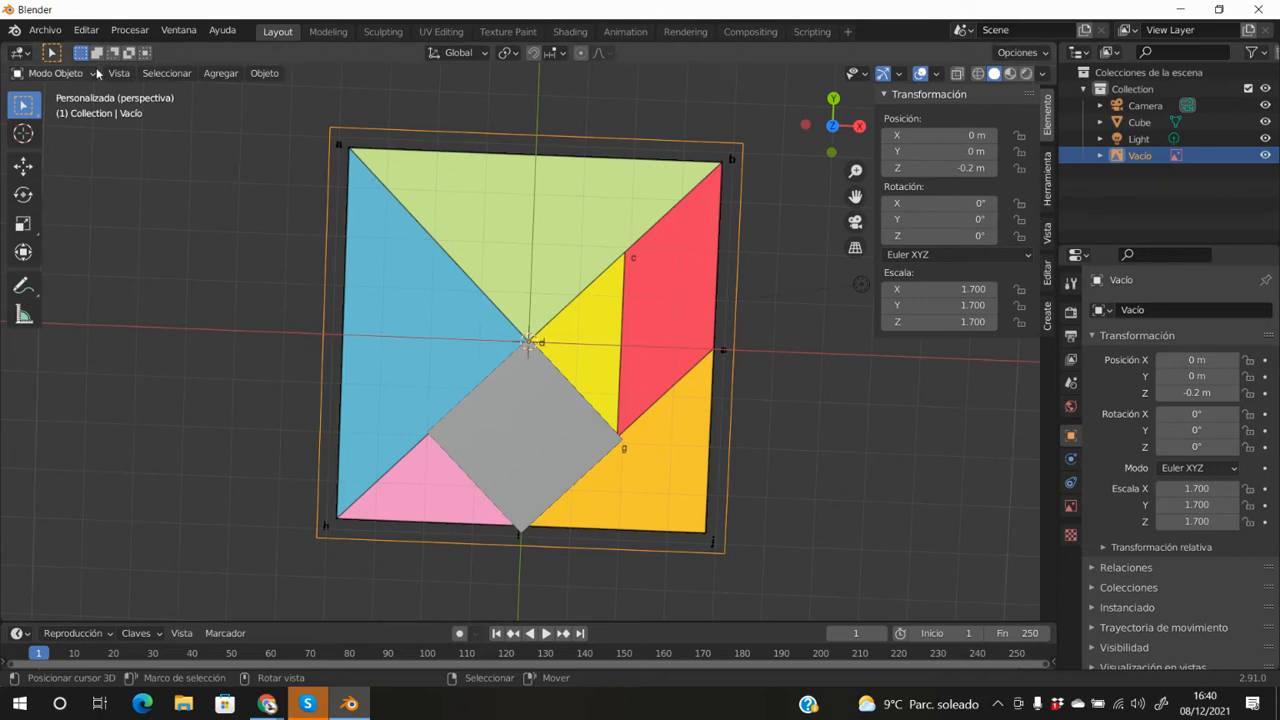
click(201, 76)
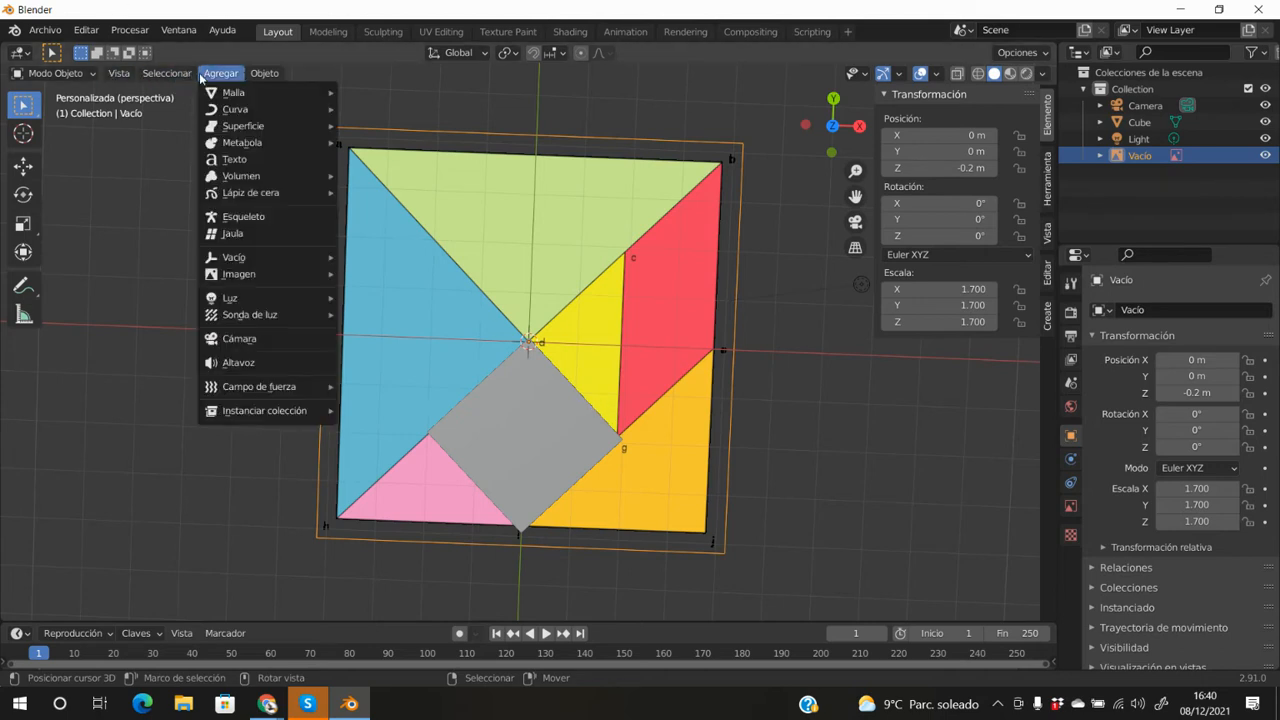
mouse_move(224, 93)
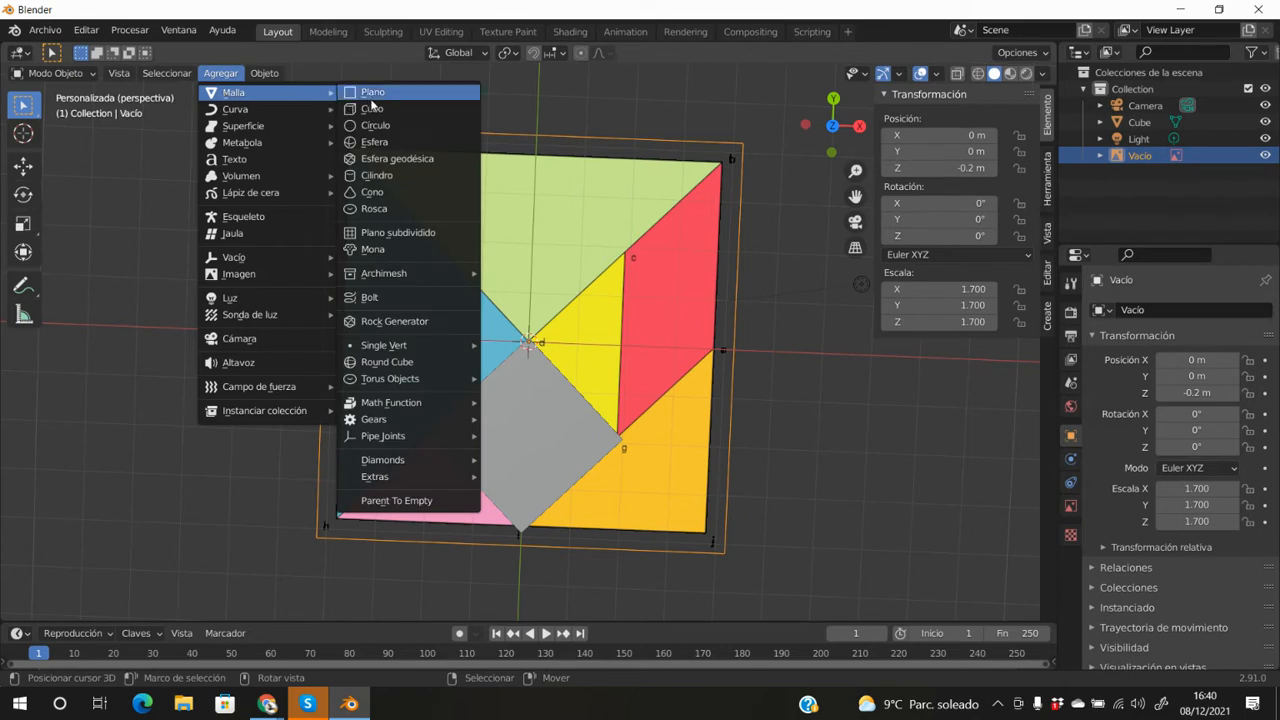
click(388, 176)
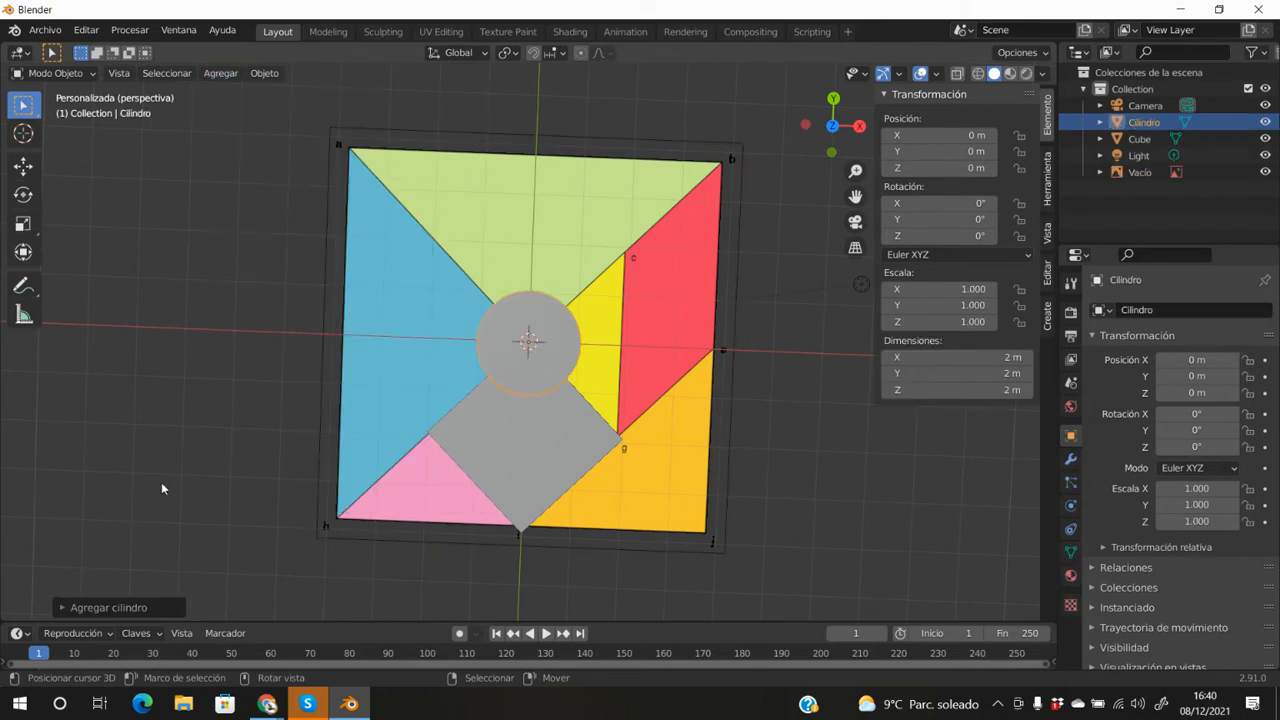
click(66, 606)
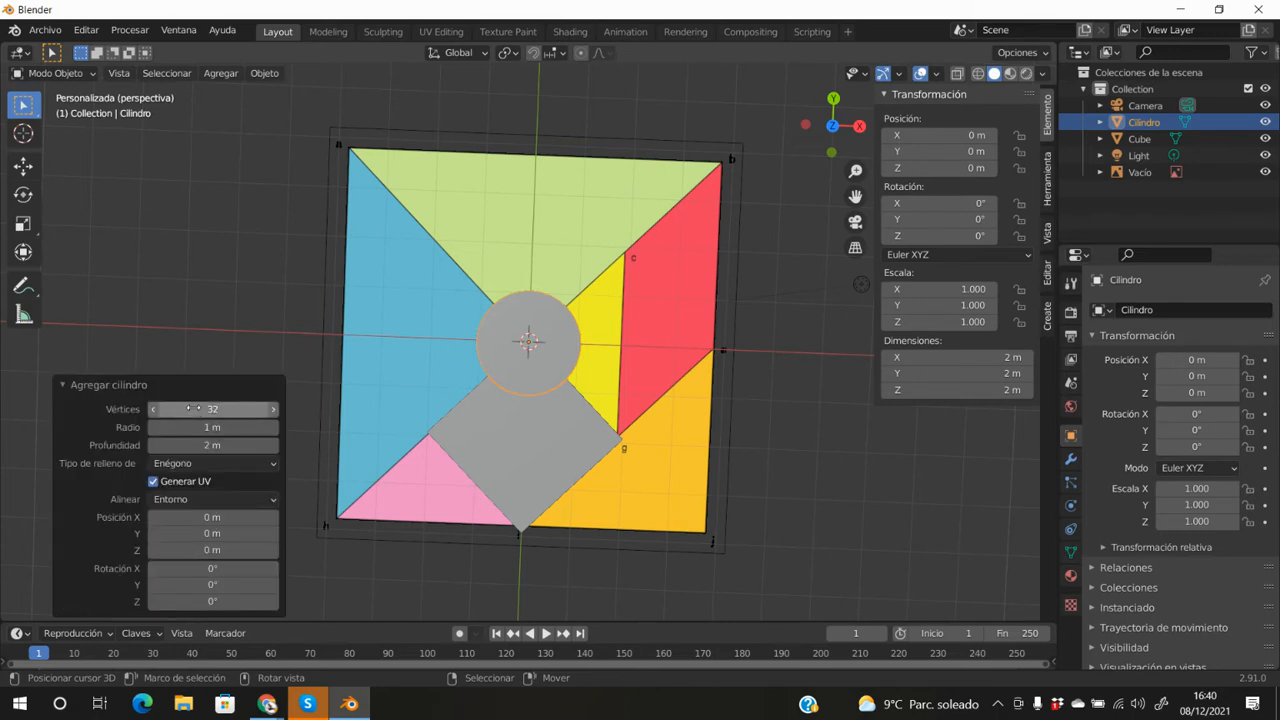
drag(193, 408, 176, 415)
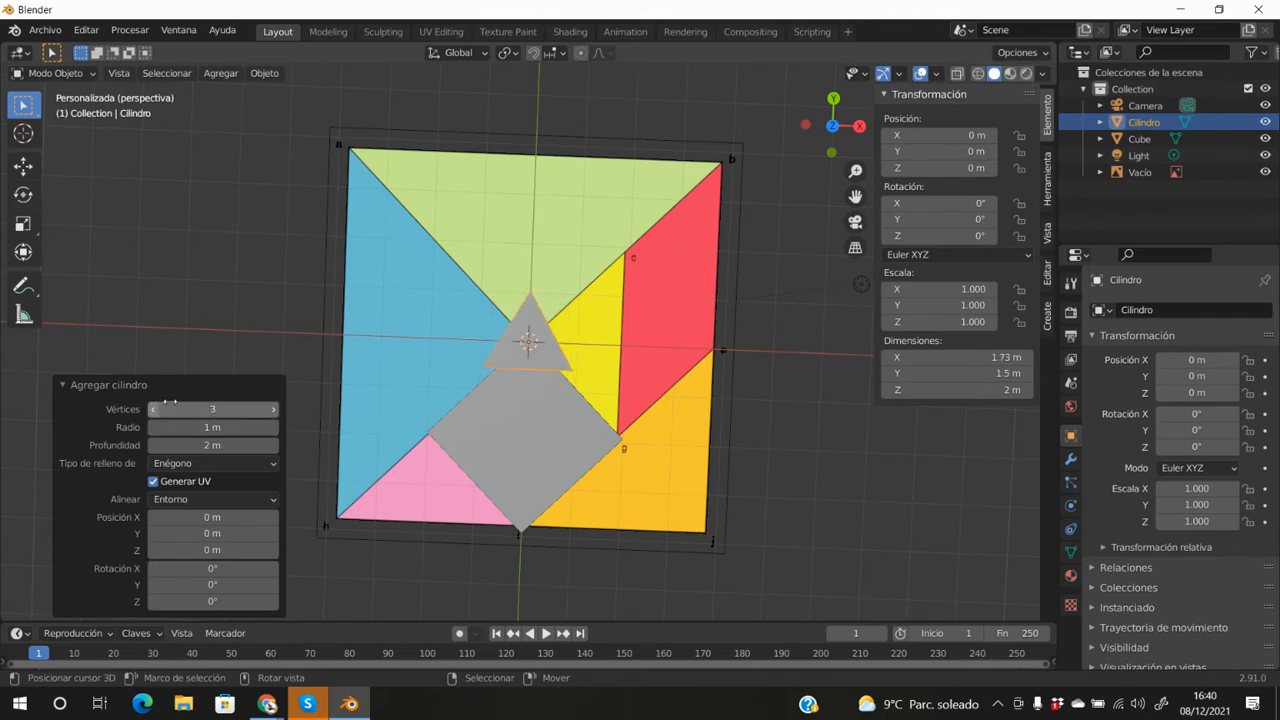
- Set the triangular prism's depth to 0.4 m
scroll(521, 433, up, 1)
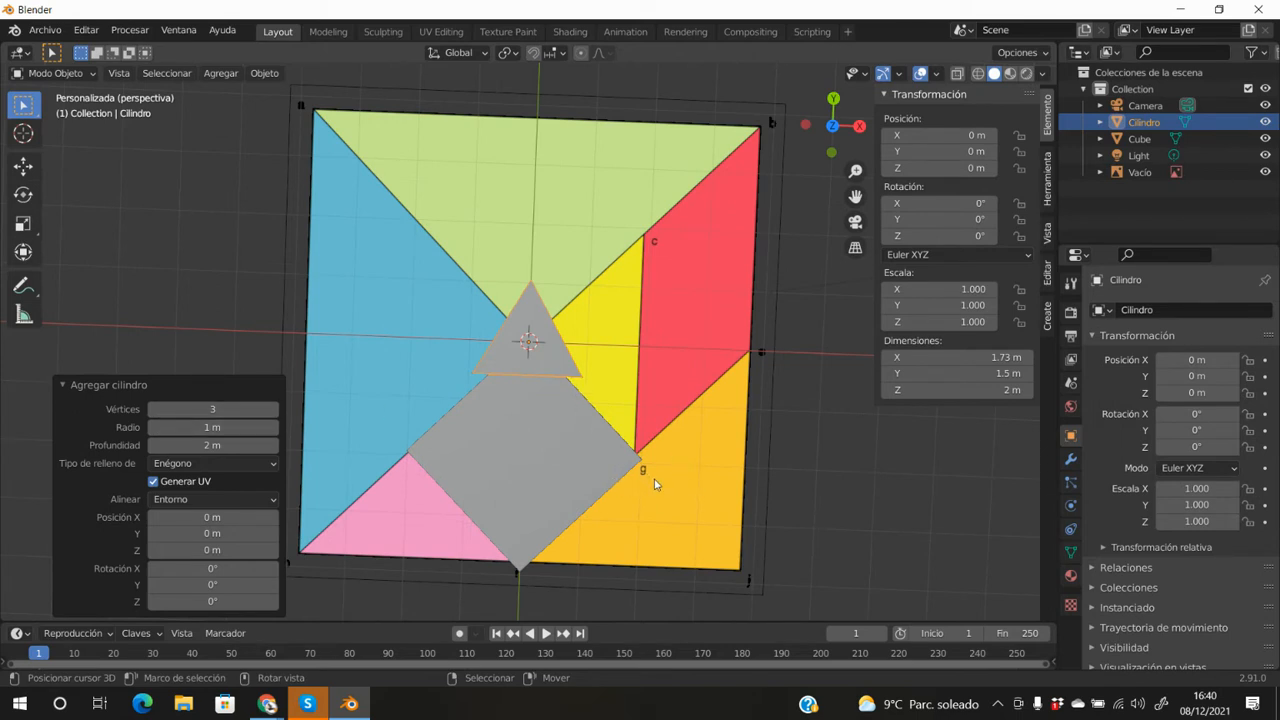
mouse_move(660, 493)
middle_down()
mouse_move(651, 381)
mouse_move(660, 430)
mouse_move(648, 432)
mouse_move(680, 432)
mouse_move(670, 470)
middle_up()
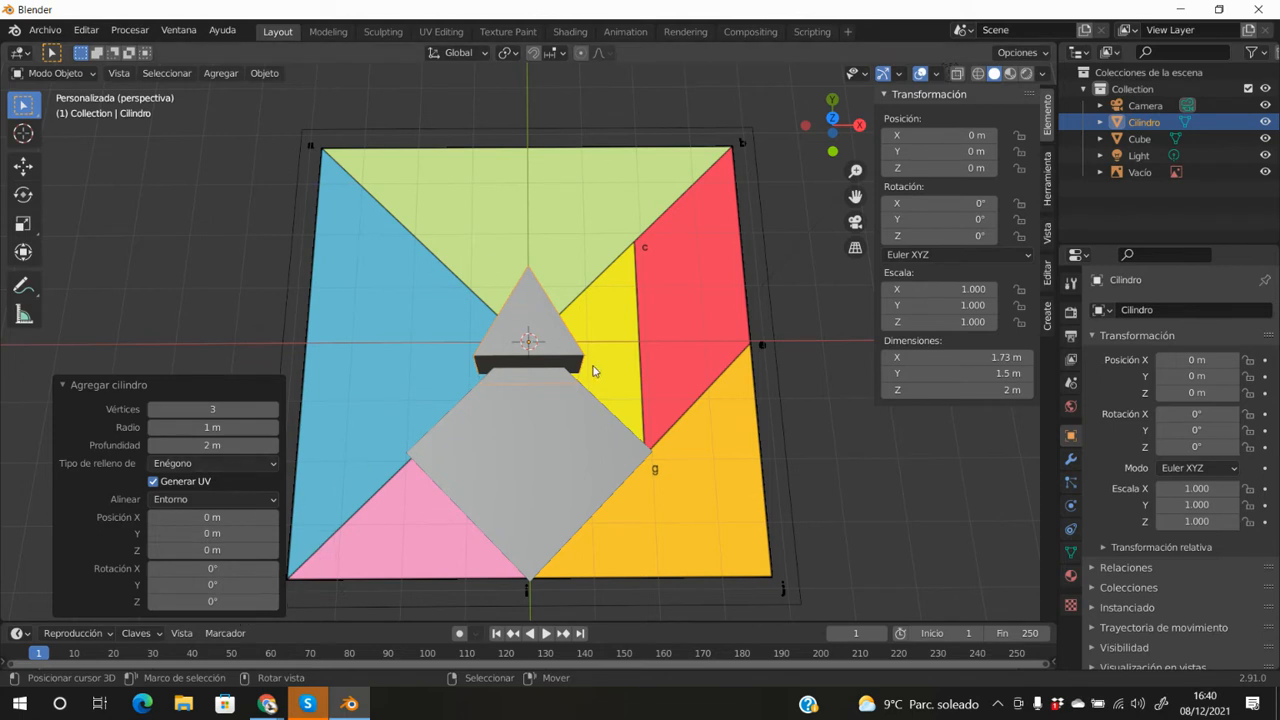
click(212, 446)
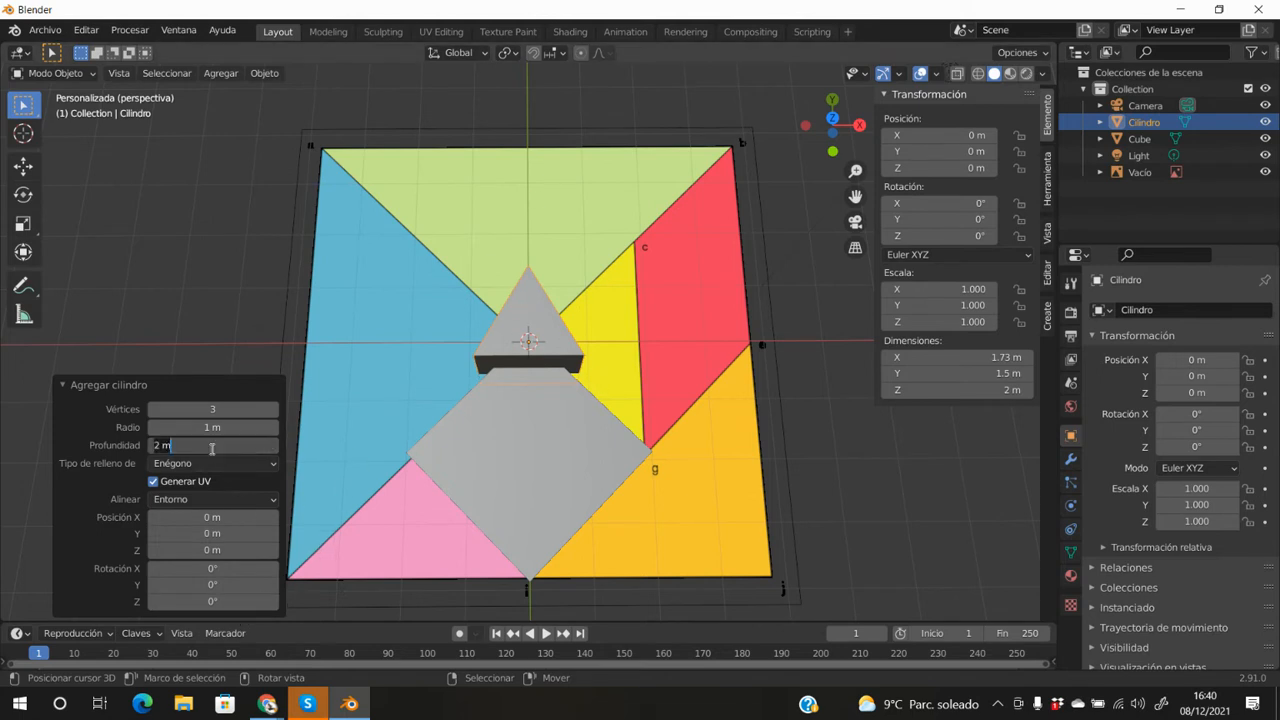
text(0.4)
key(Return)
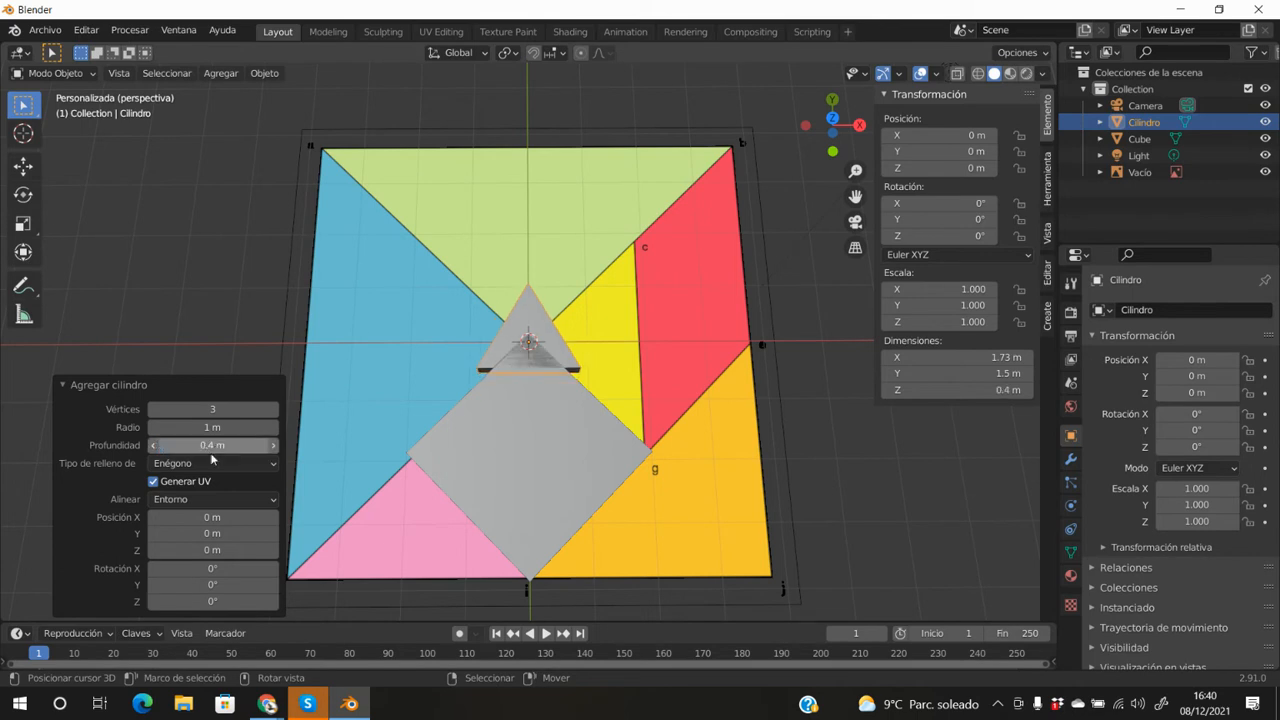
- Rotate the triangular prism 180° about the global Z axis in two 90° turns
middle_drag(535, 466, 527, 344)
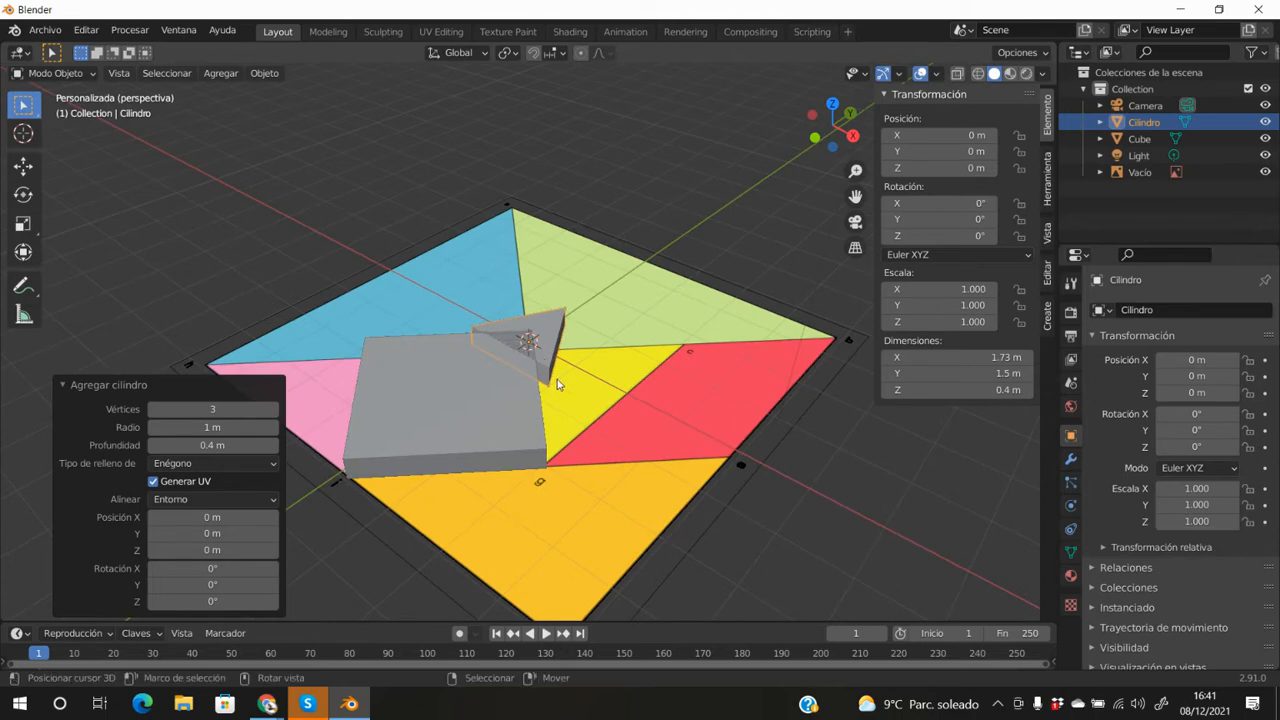
middle_drag(461, 433, 517, 592)
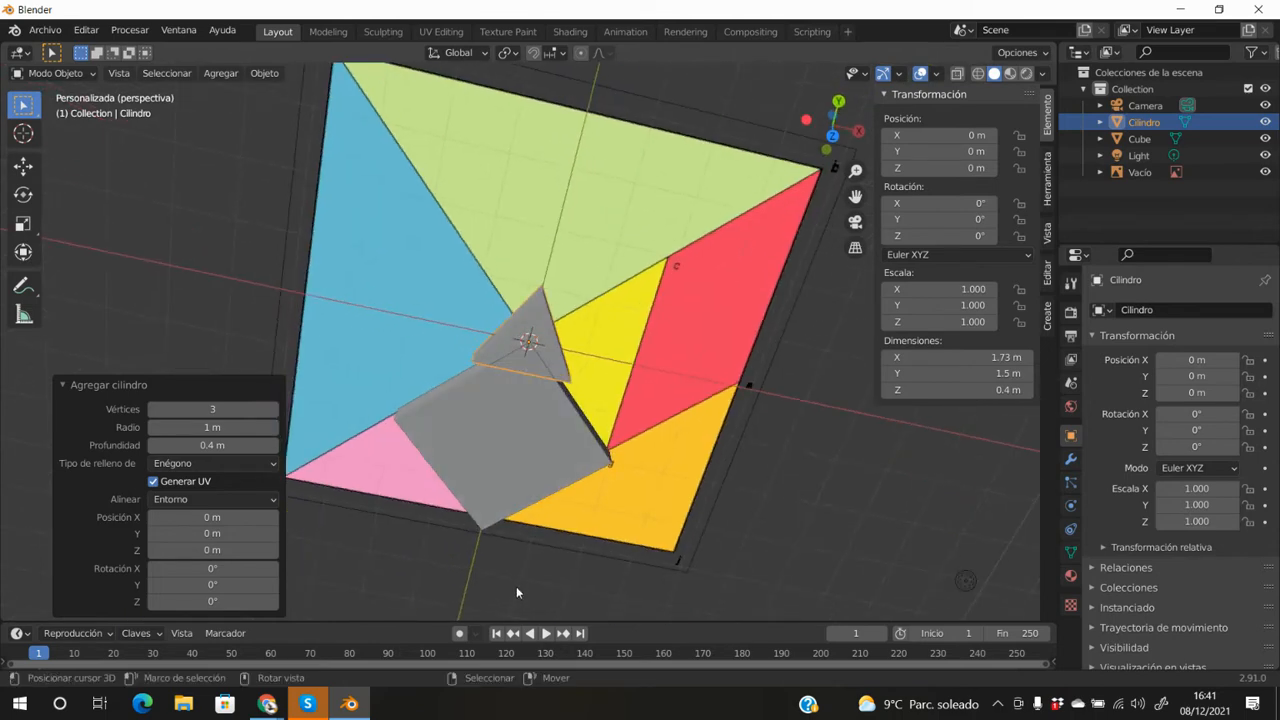
text(rz90)
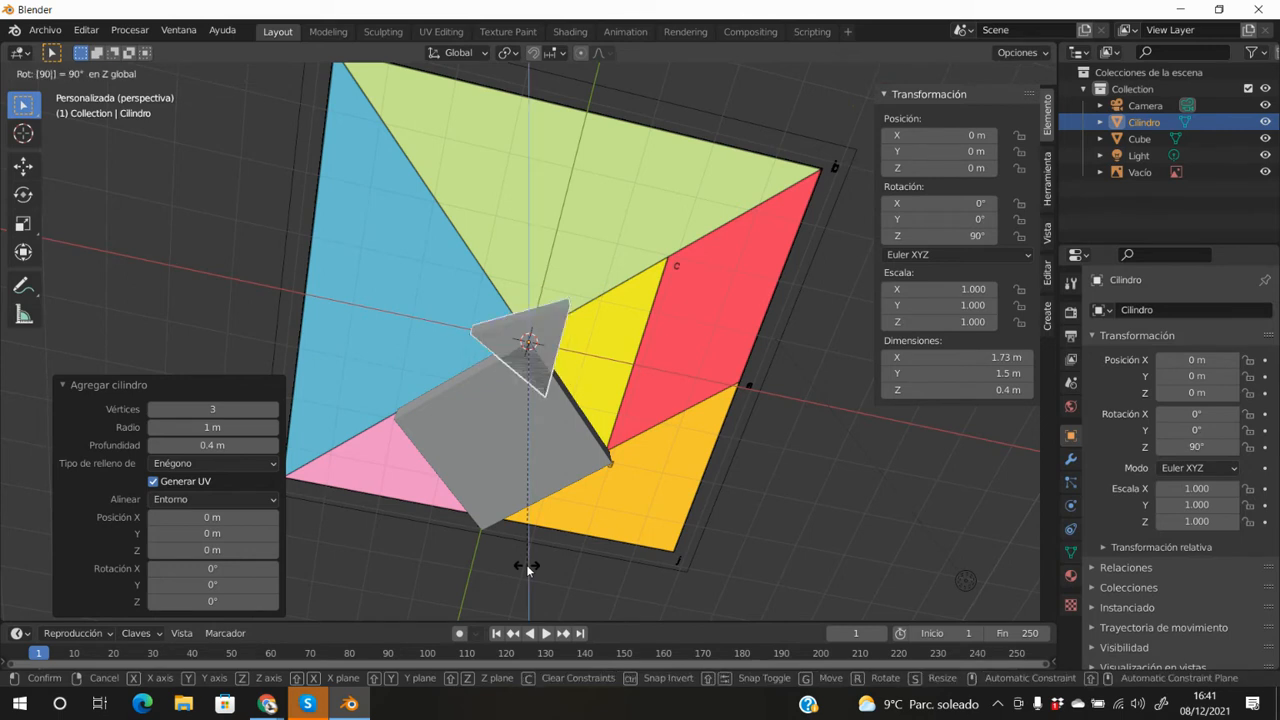
key(Return)
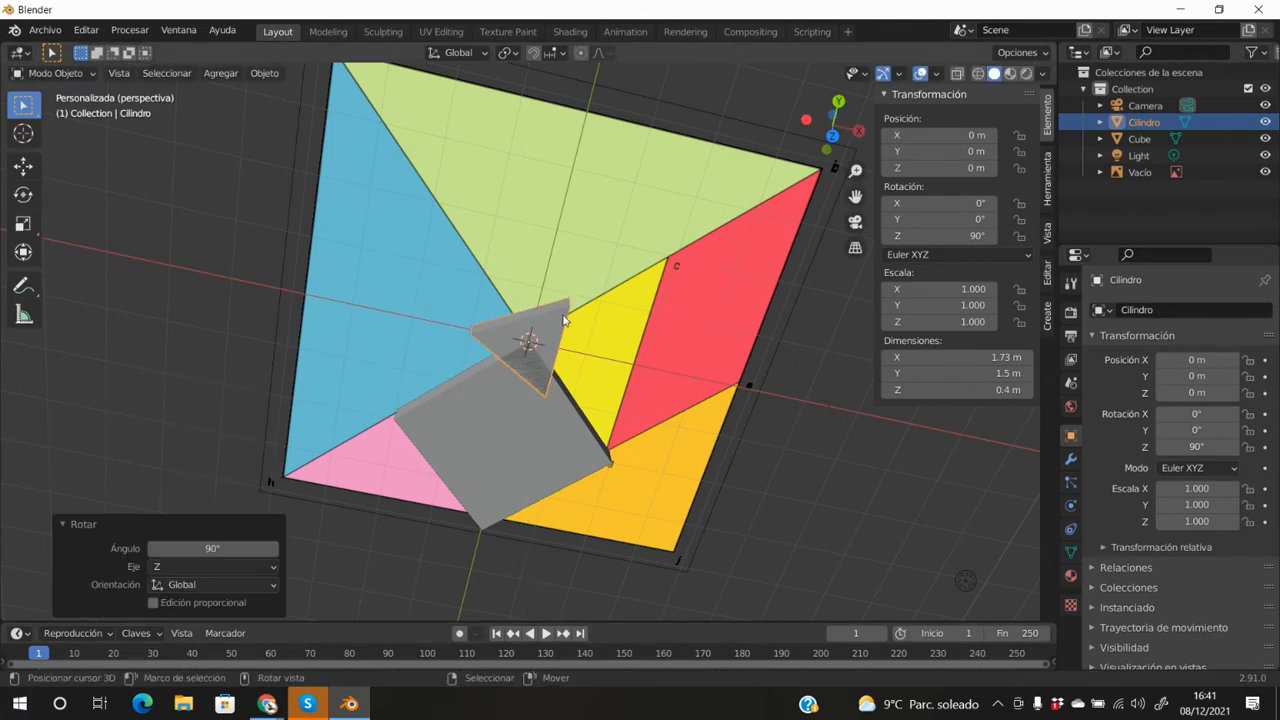
click(576, 357)
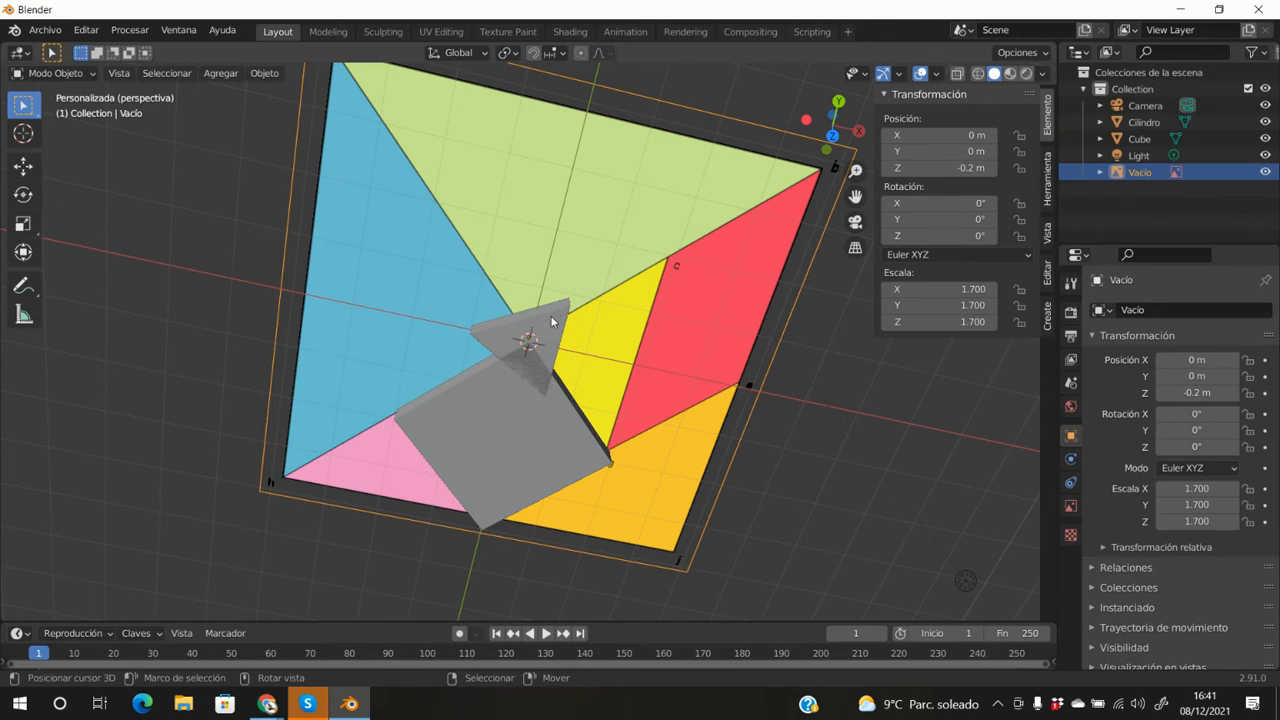
click(551, 320)
text(rz90)
key(Return)
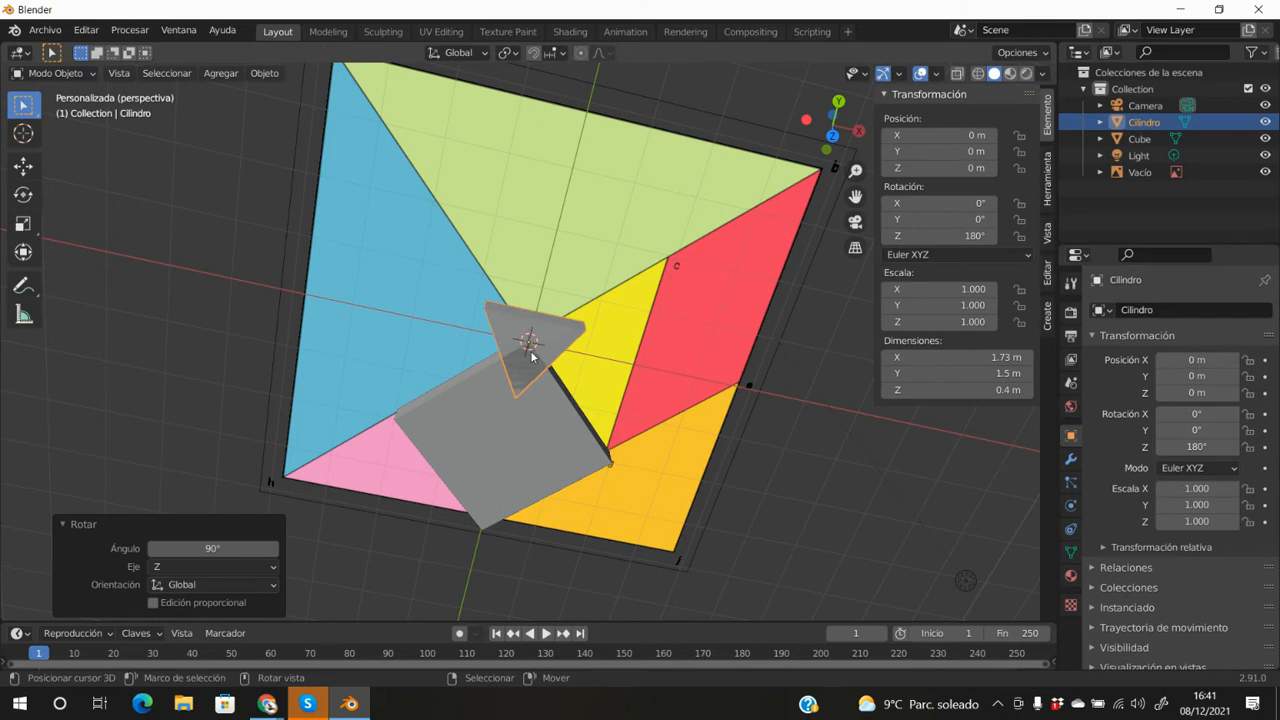
- Move the triangular prism about 2.41 m along the global Y axis onto the green triangle
middle_drag(605, 337, 634, 266)
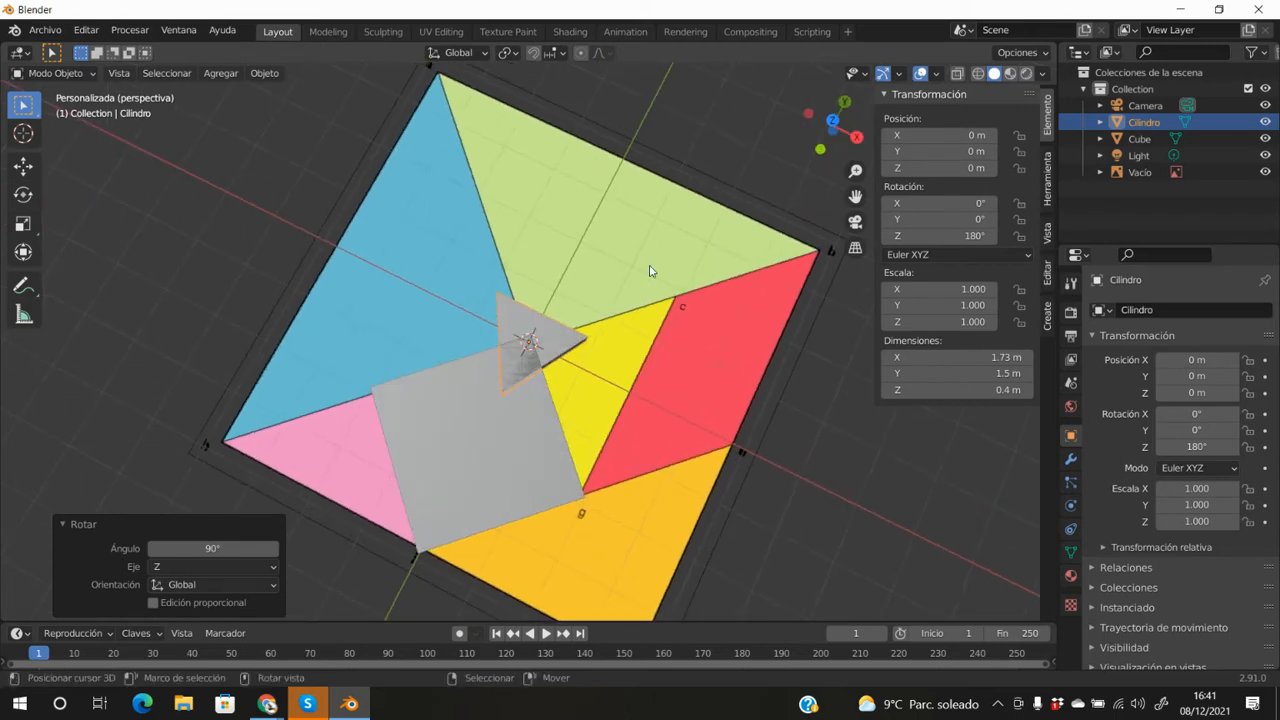
key(g)
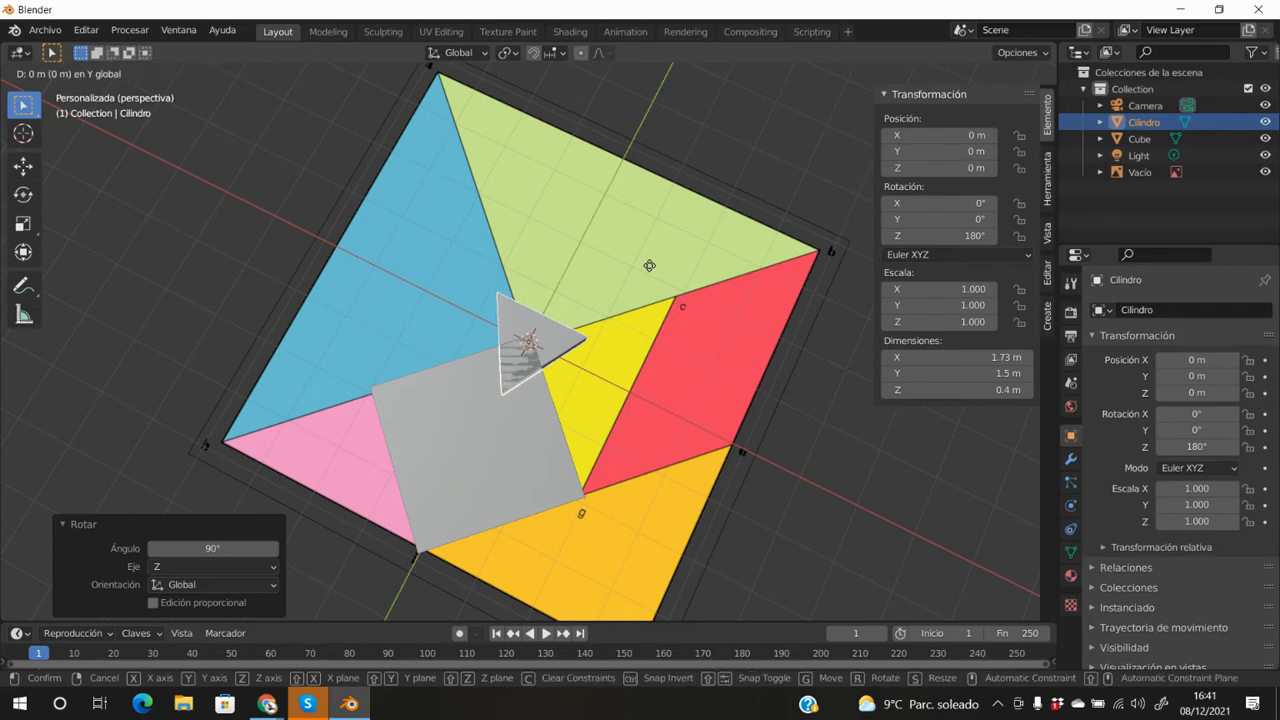
key(y)
click(712, 151)
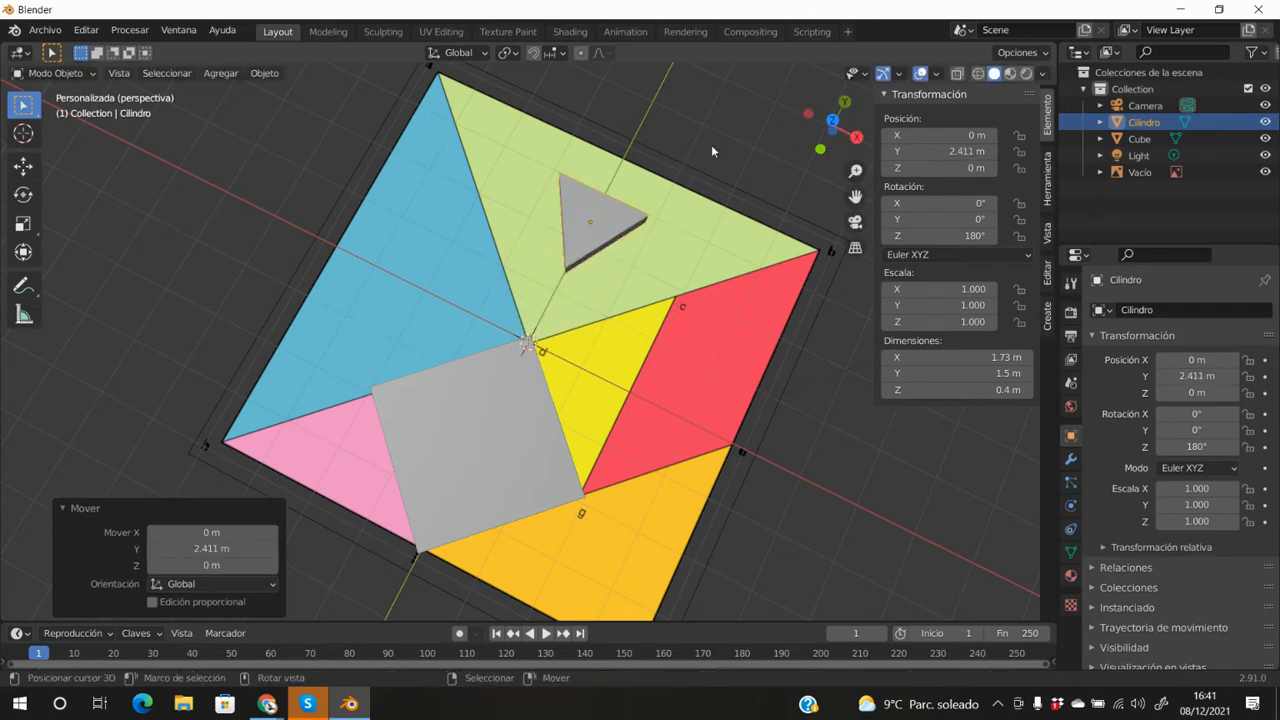
- Scale the triangular prism uniformly by about 2.33 so it spans the green triangle's height
key(s)
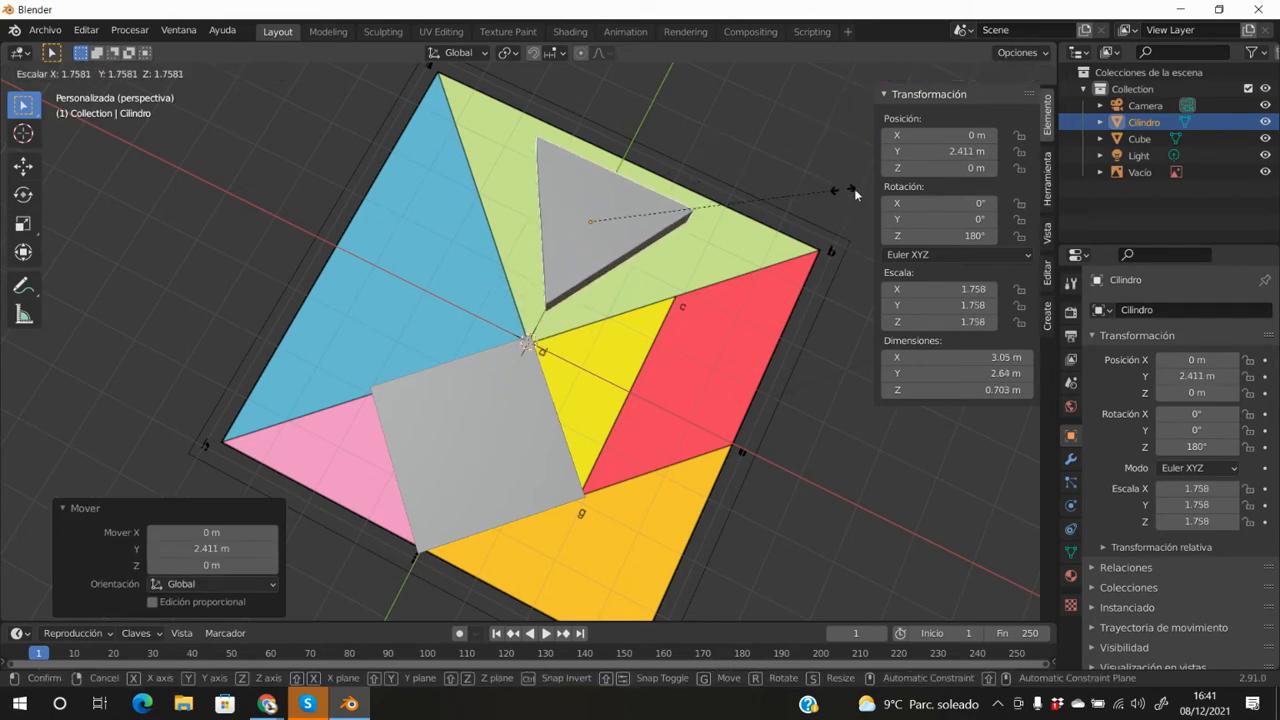
click(922, 197)
middle_drag(394, 548, 516, 511)
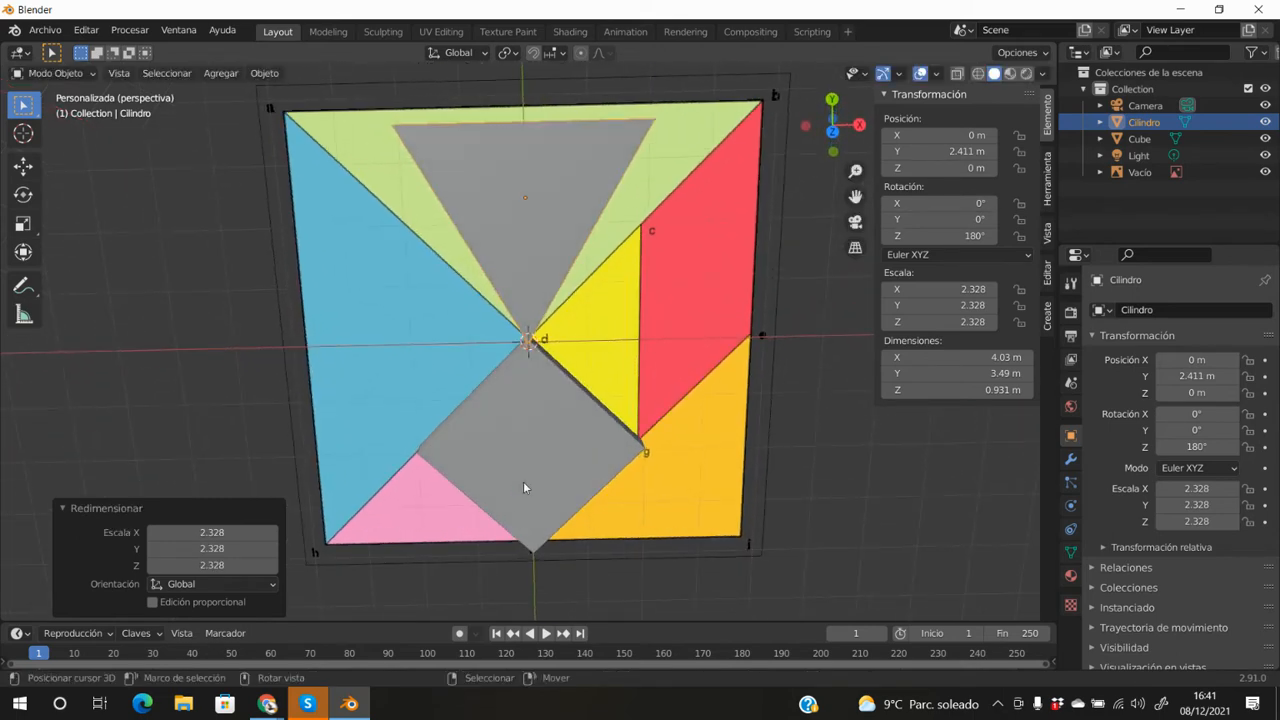
click(653, 217)
middle_drag(653, 217, 672, 162)
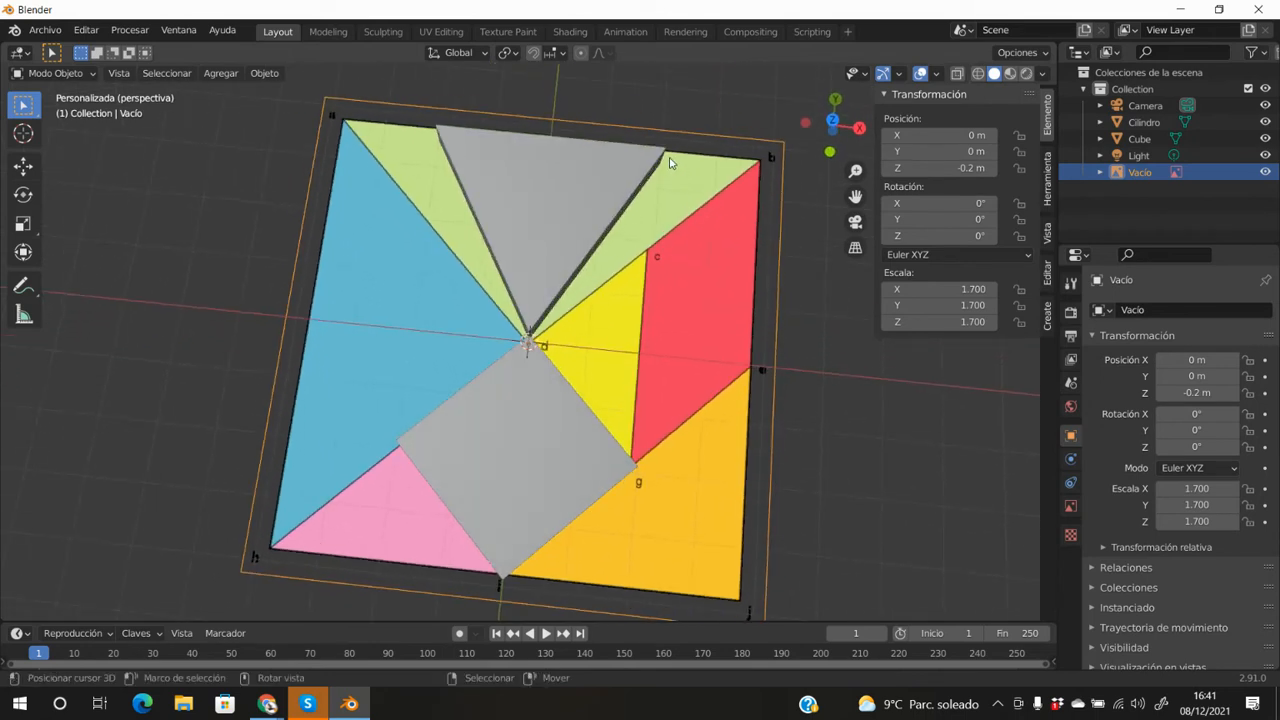
- In edge editing, move the prism's vertical edge nearest corner a onto that corner, about -1.85 m in X and 0.28 m in Y
click(583, 208)
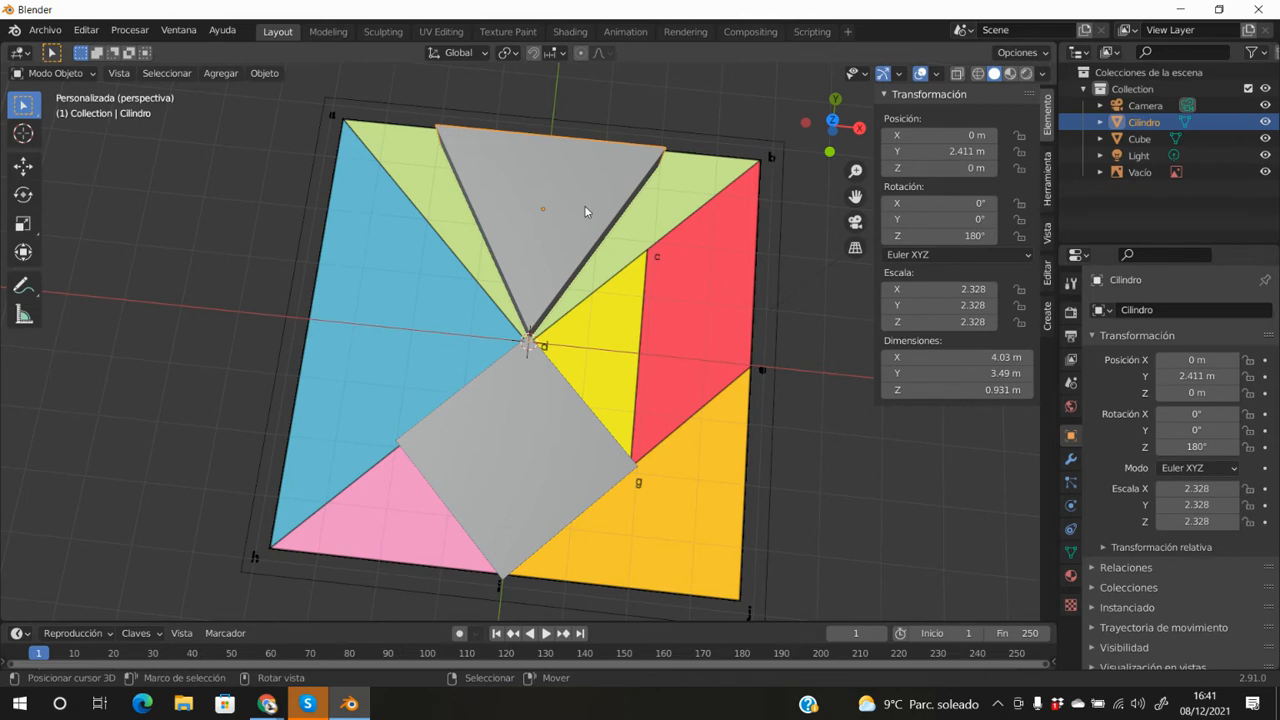
key(Tab)
middle_drag(666, 321, 669, 252)
click(127, 75)
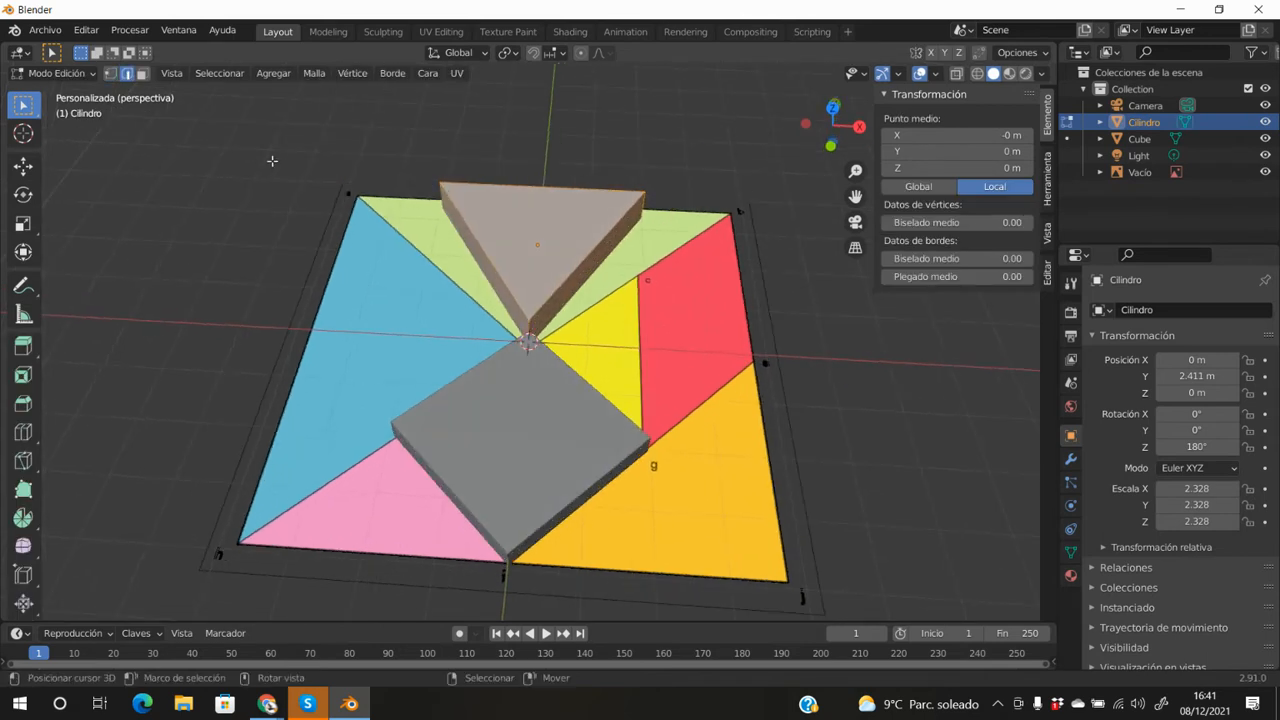
click(442, 195)
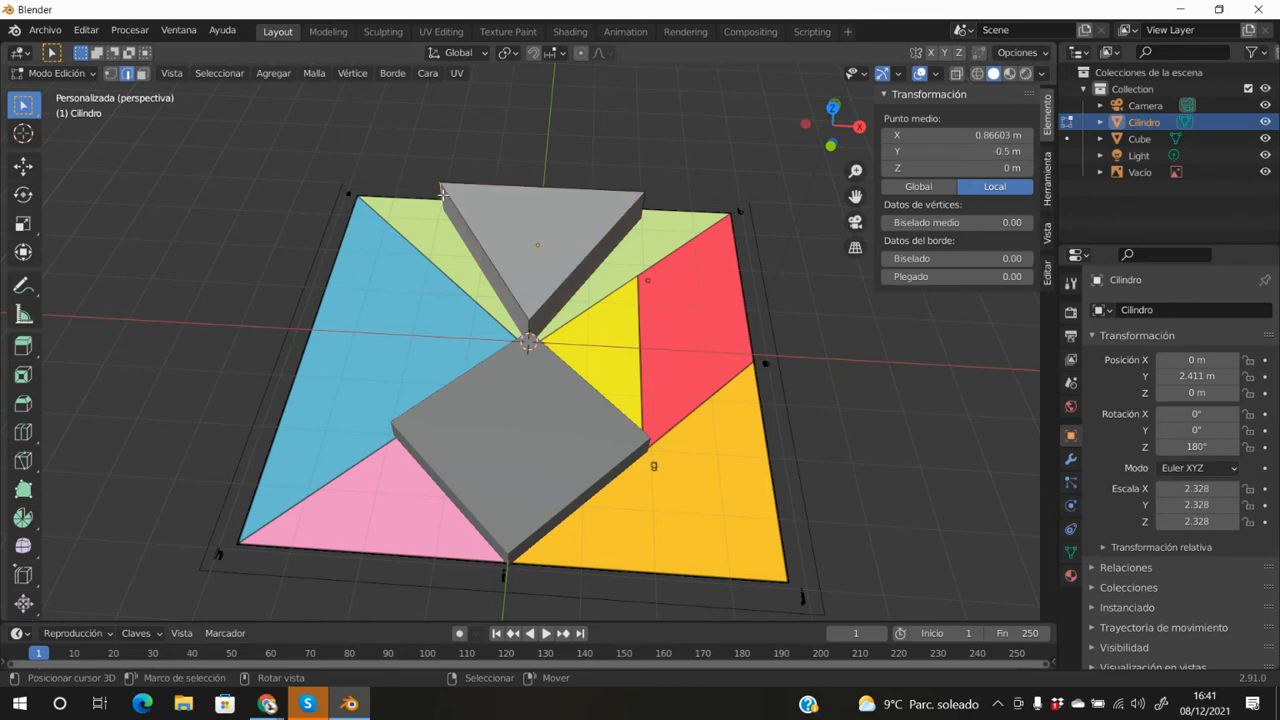
key(KP_7)
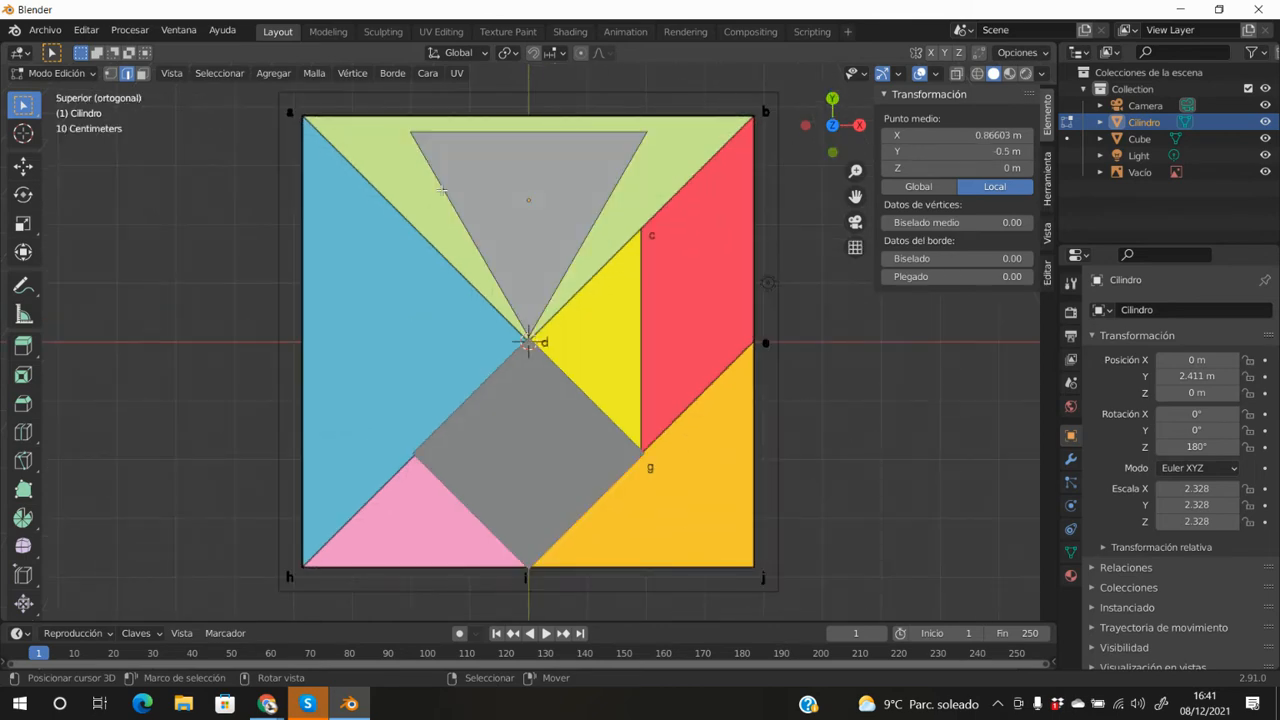
key(g)
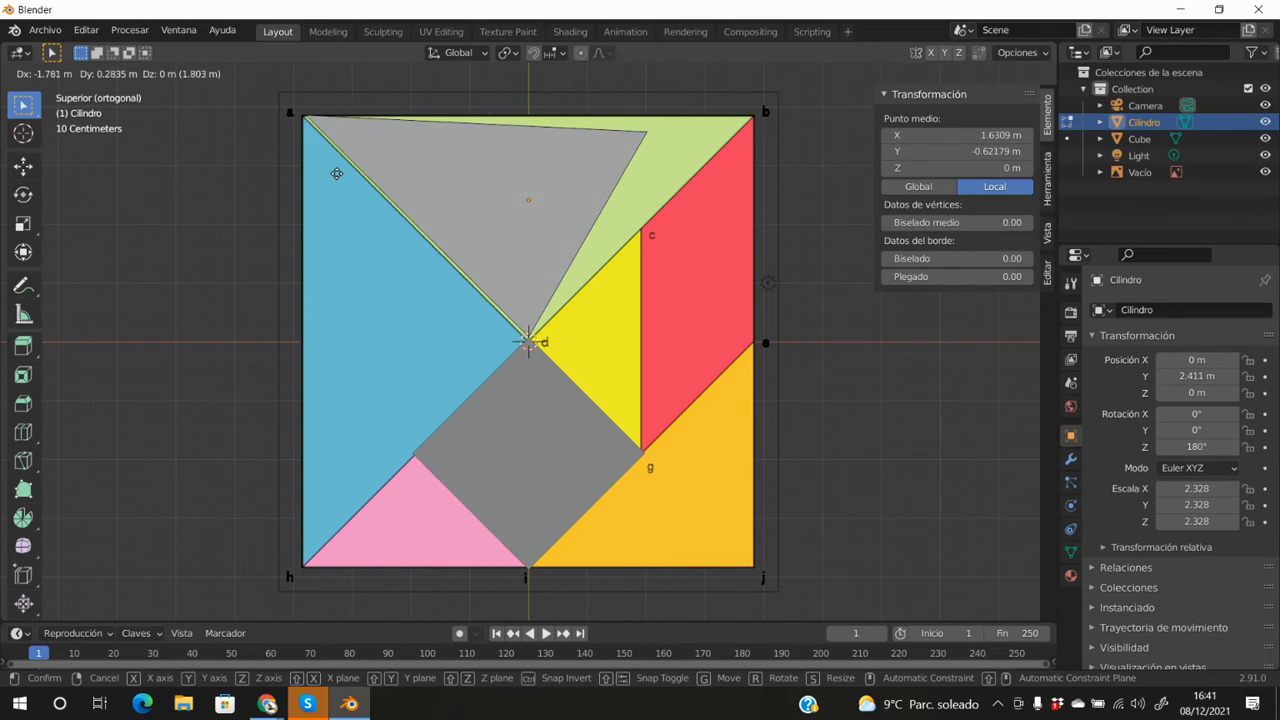
click(330, 171)
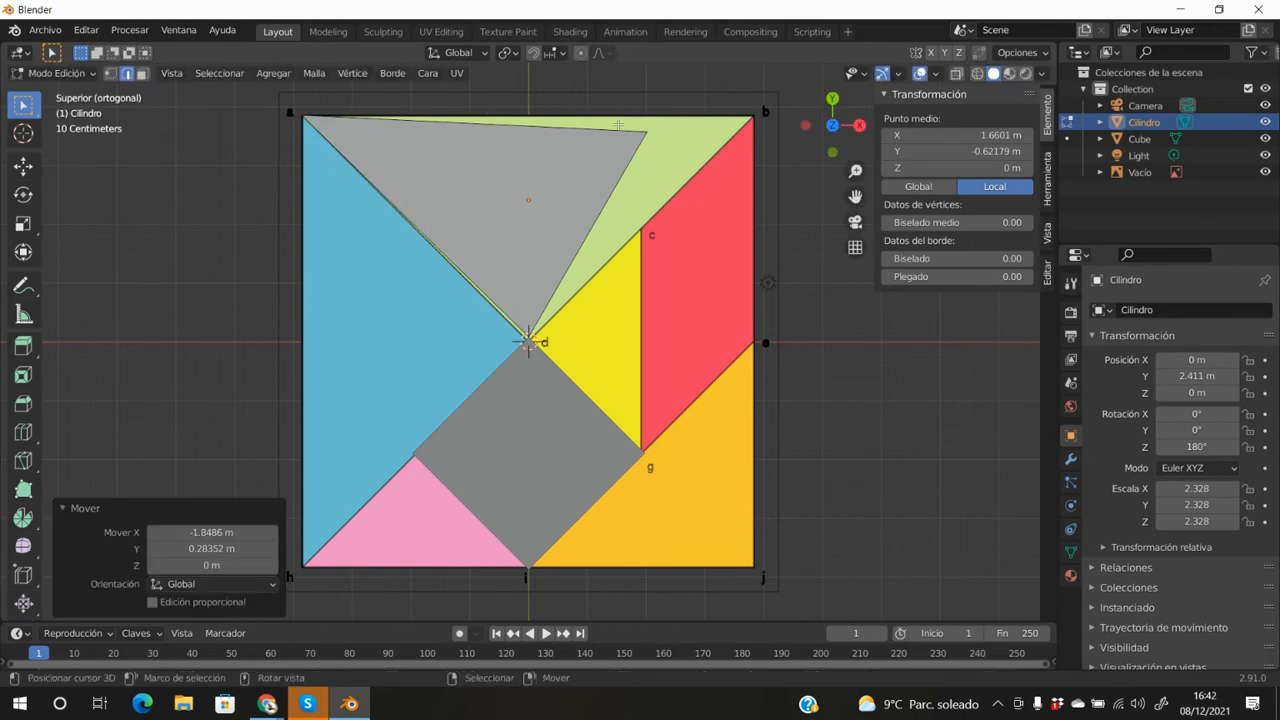
- Move the prism's vertical edge nearest corner b onto that corner, about 1.87 m in X and 0.32 m in Y
middle_drag(659, 312, 642, 212)
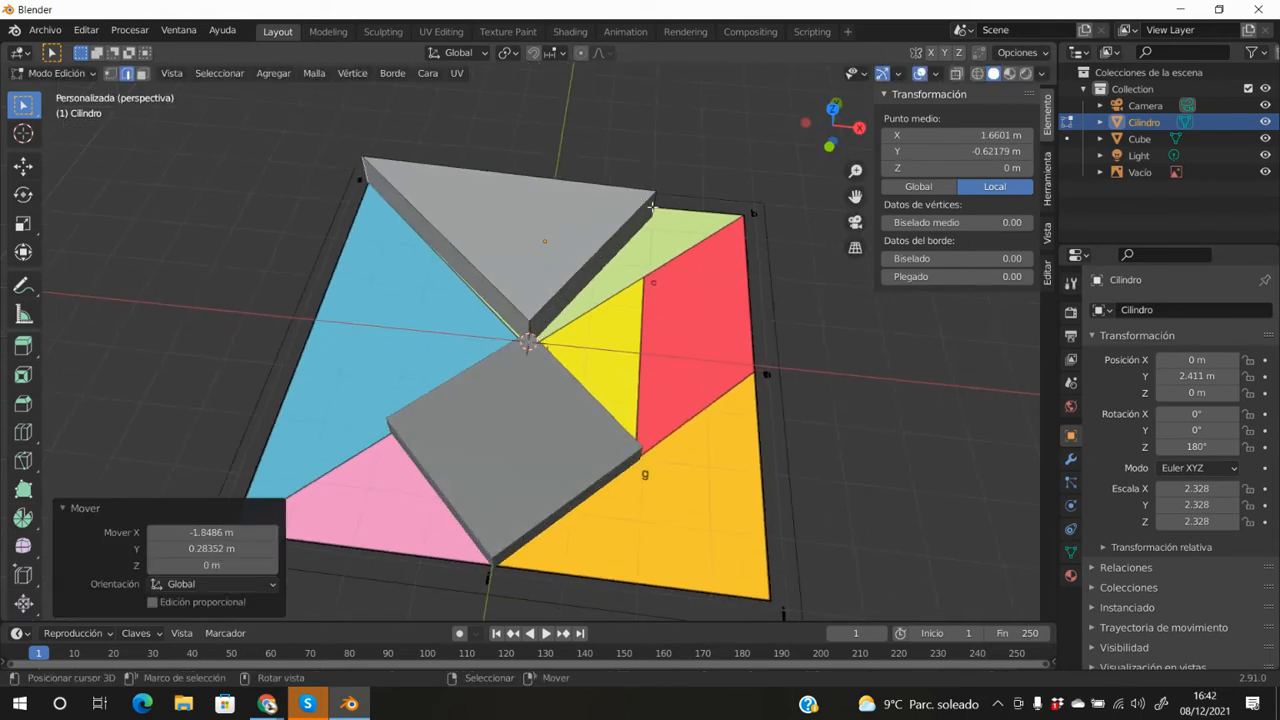
click(652, 205)
key(KP_7)
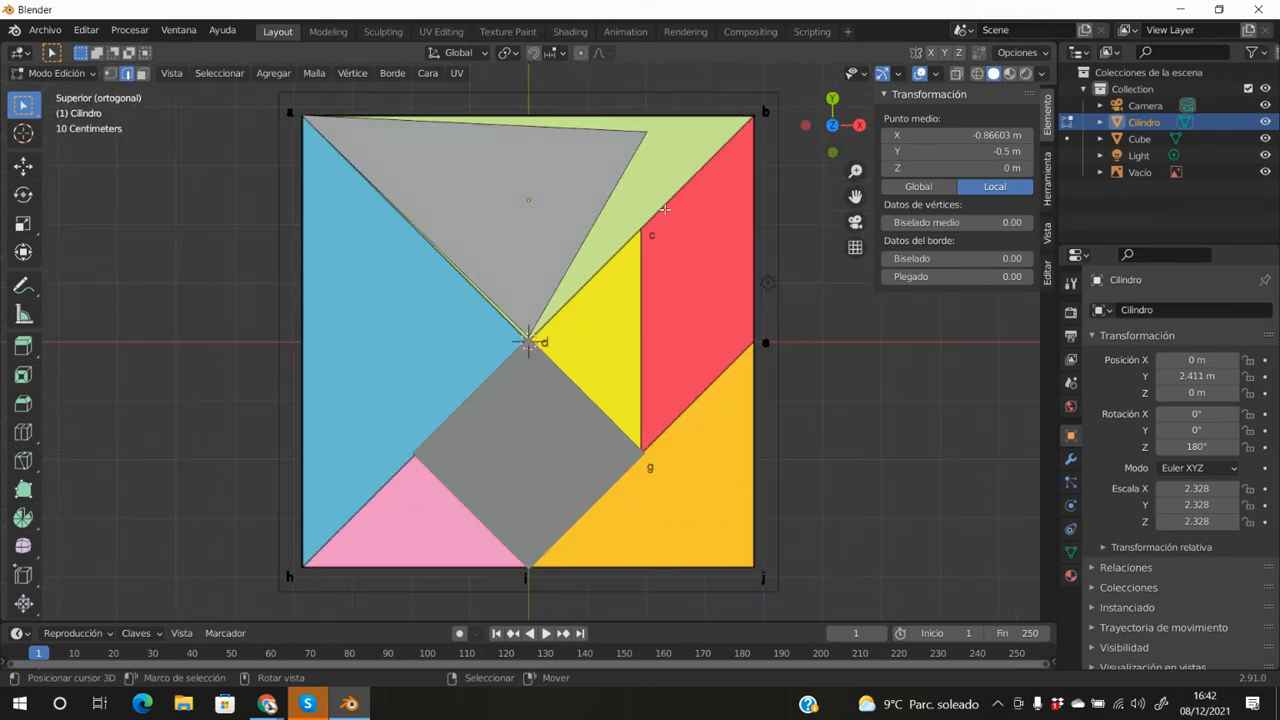
key(g)
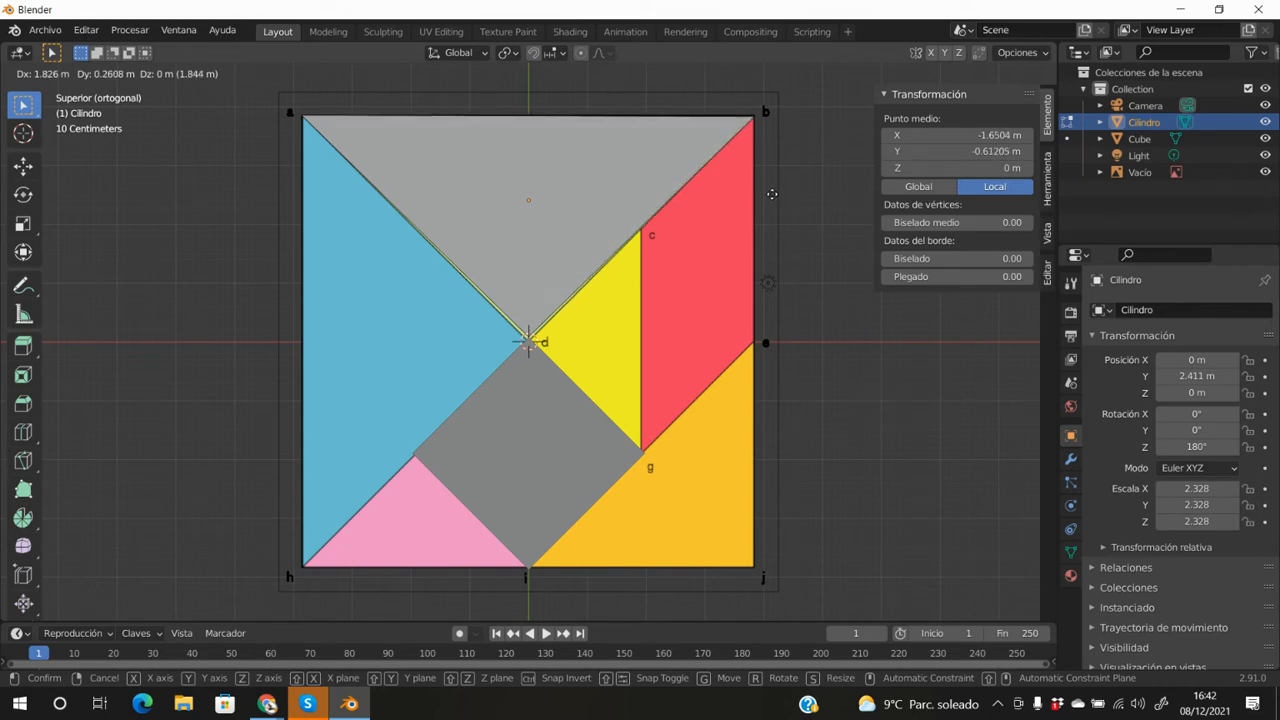
key(ctrl)
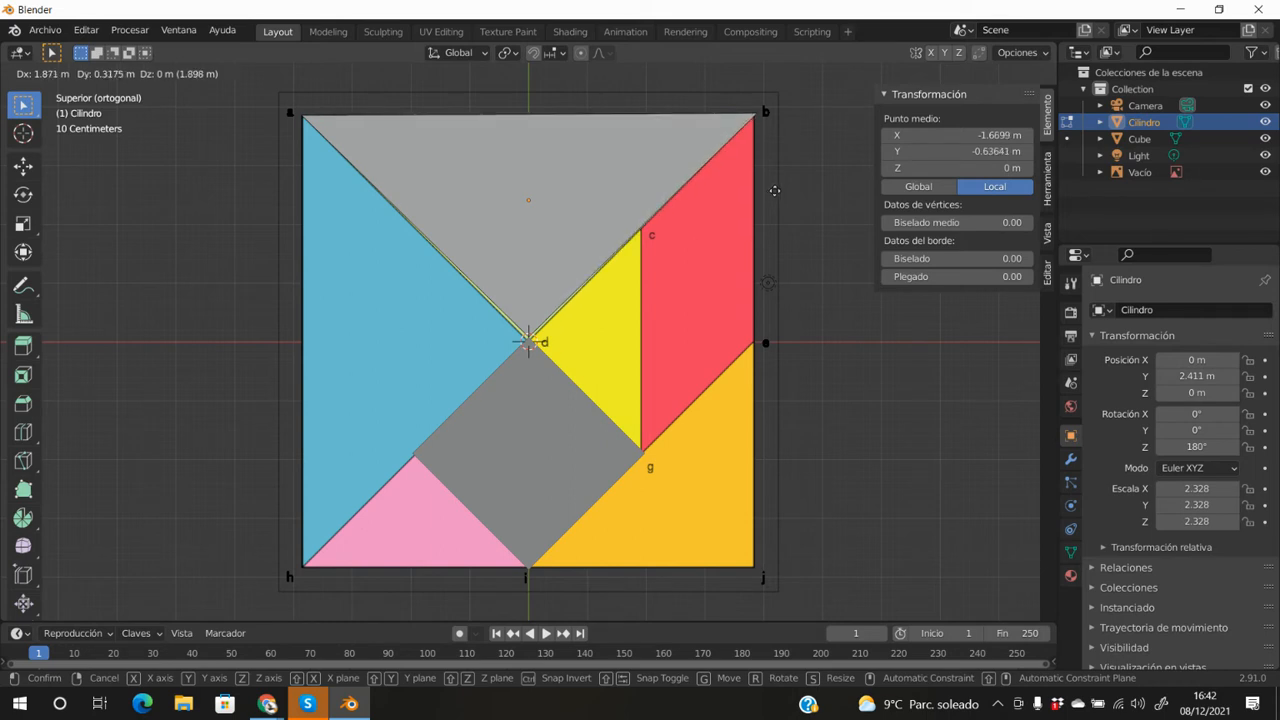
click(775, 190)
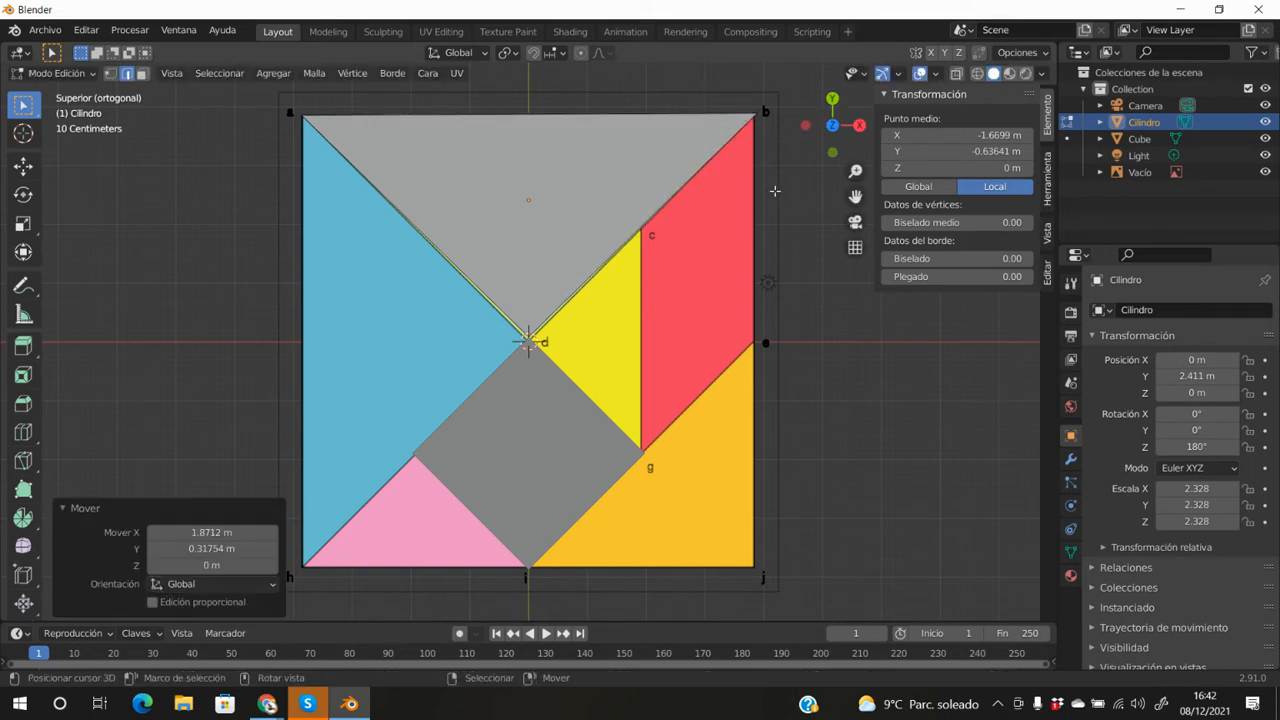
- Move the vertical edge at the prism's tip onto point d, about -0.063 m in Y
scroll(529, 352, up, 2)
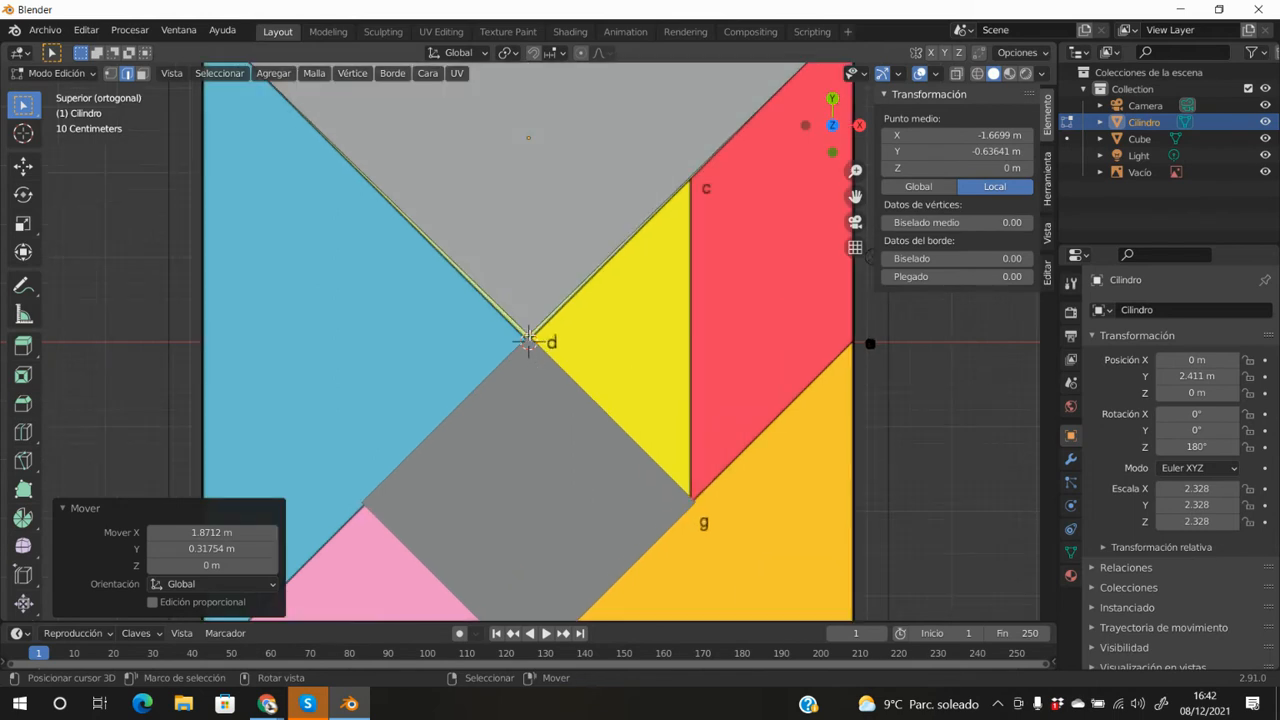
middle_drag(528, 343, 531, 325)
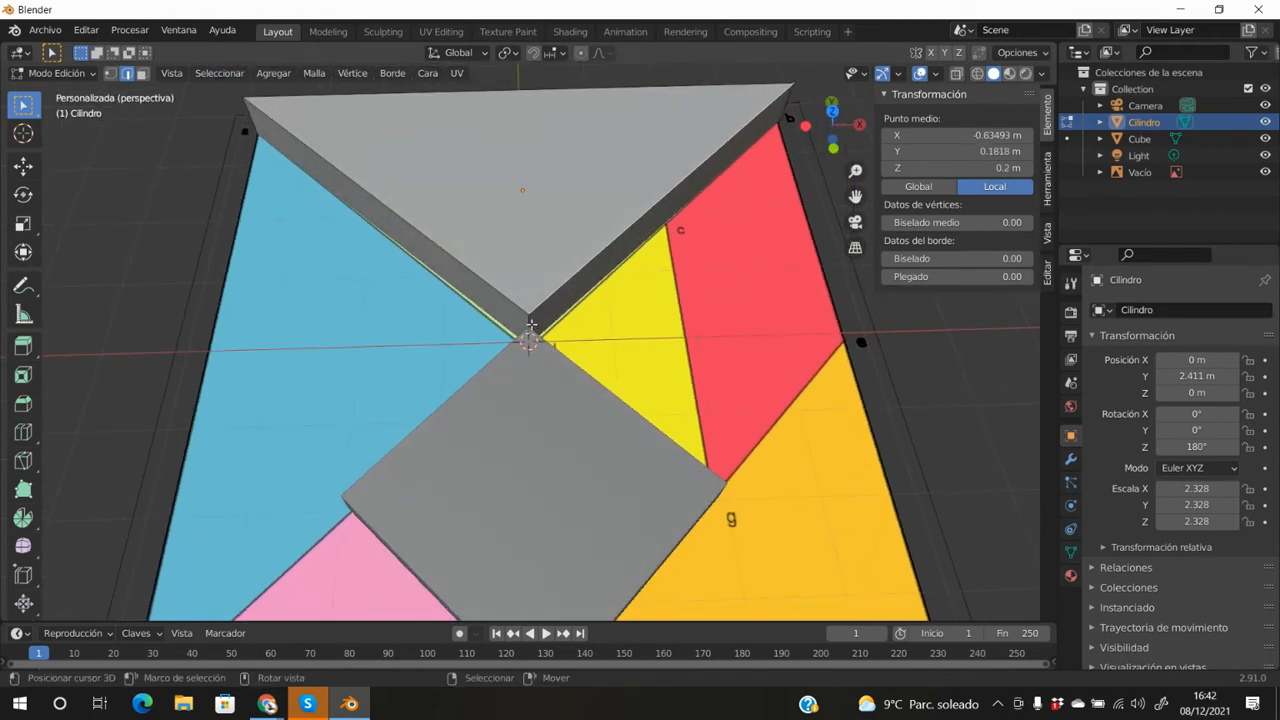
click(529, 324)
key(KP_7)
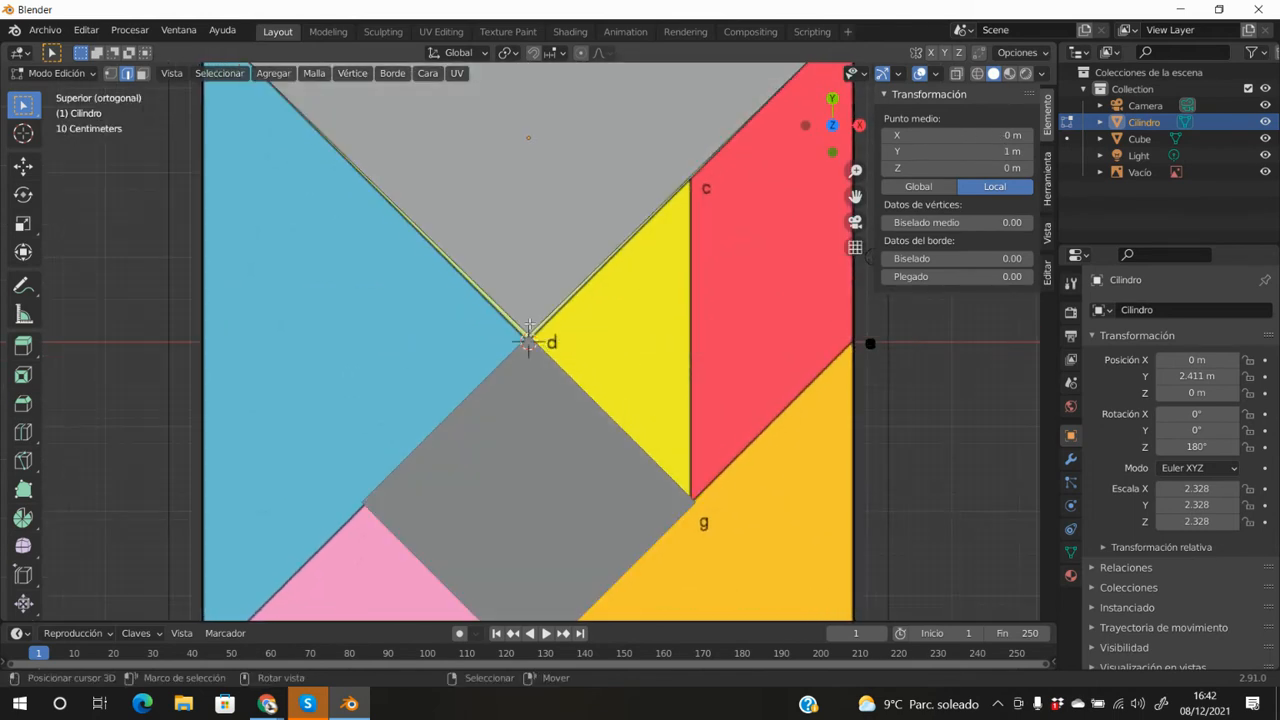
key(g)
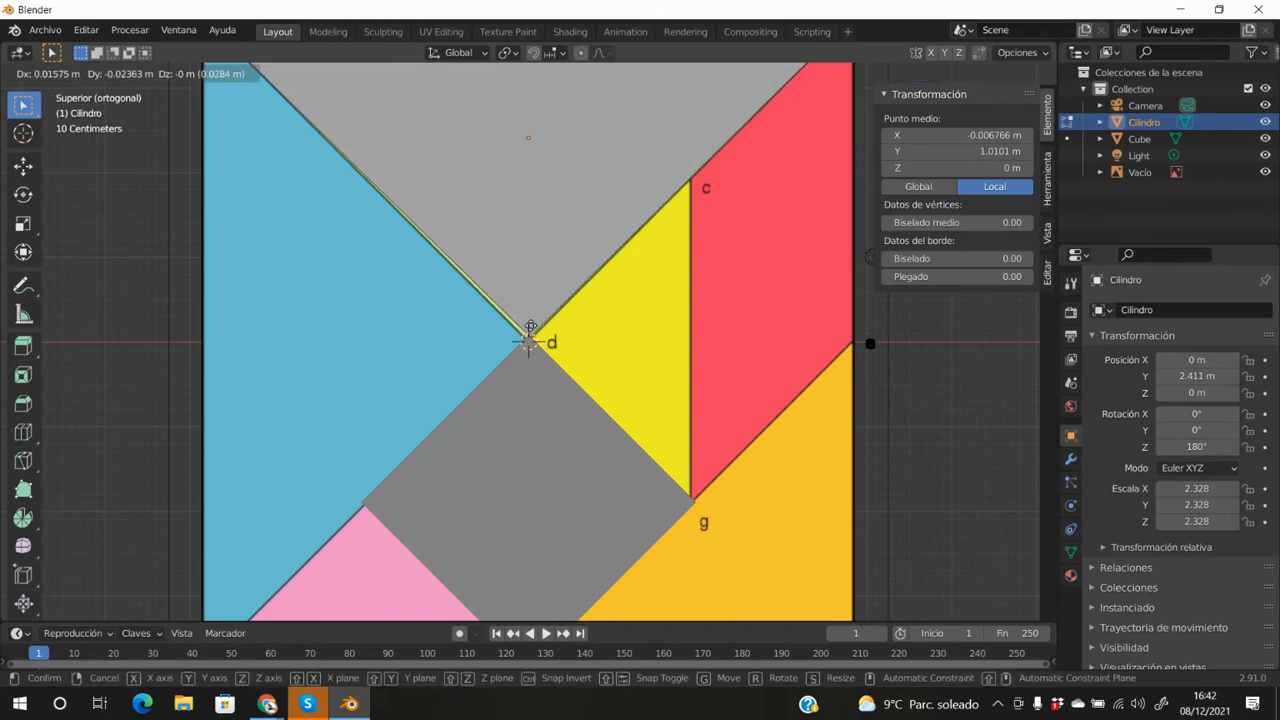
click(527, 341)
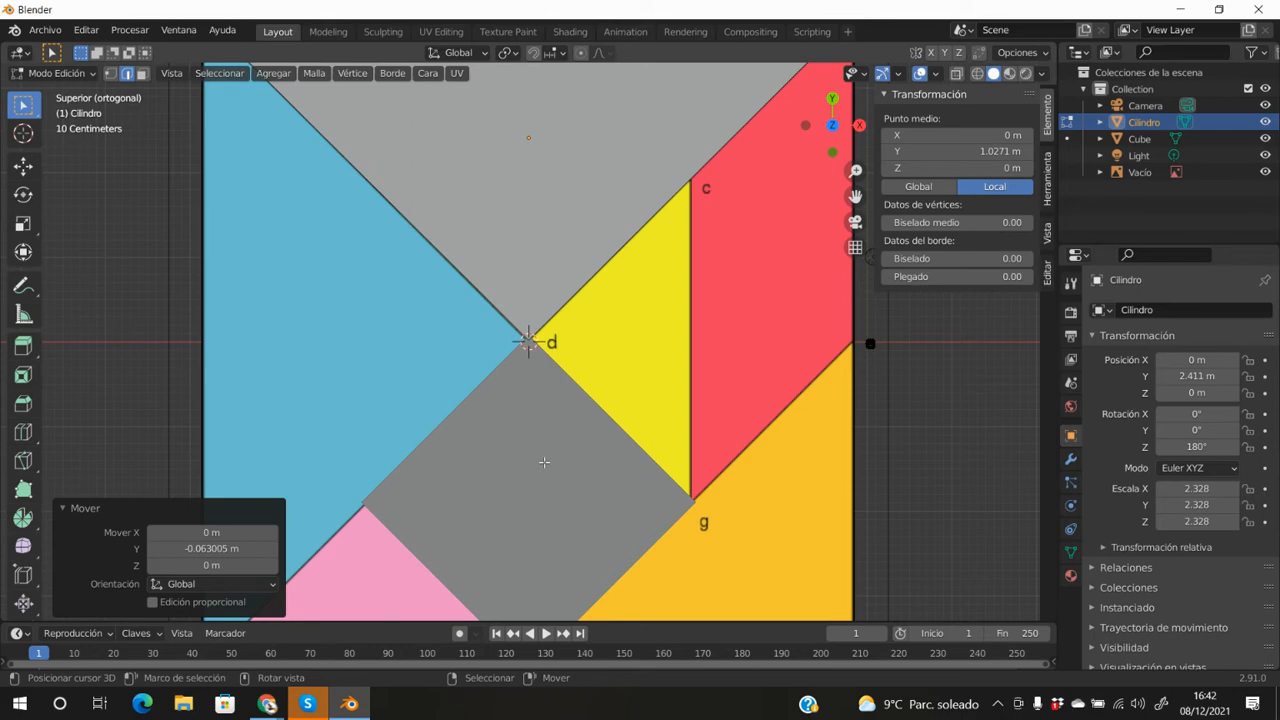
- Examine the joint between the large triangle and the square at point d, comparing their heights and alignment
scroll(480, 446, down, 2)
middle_drag(508, 527, 655, 399)
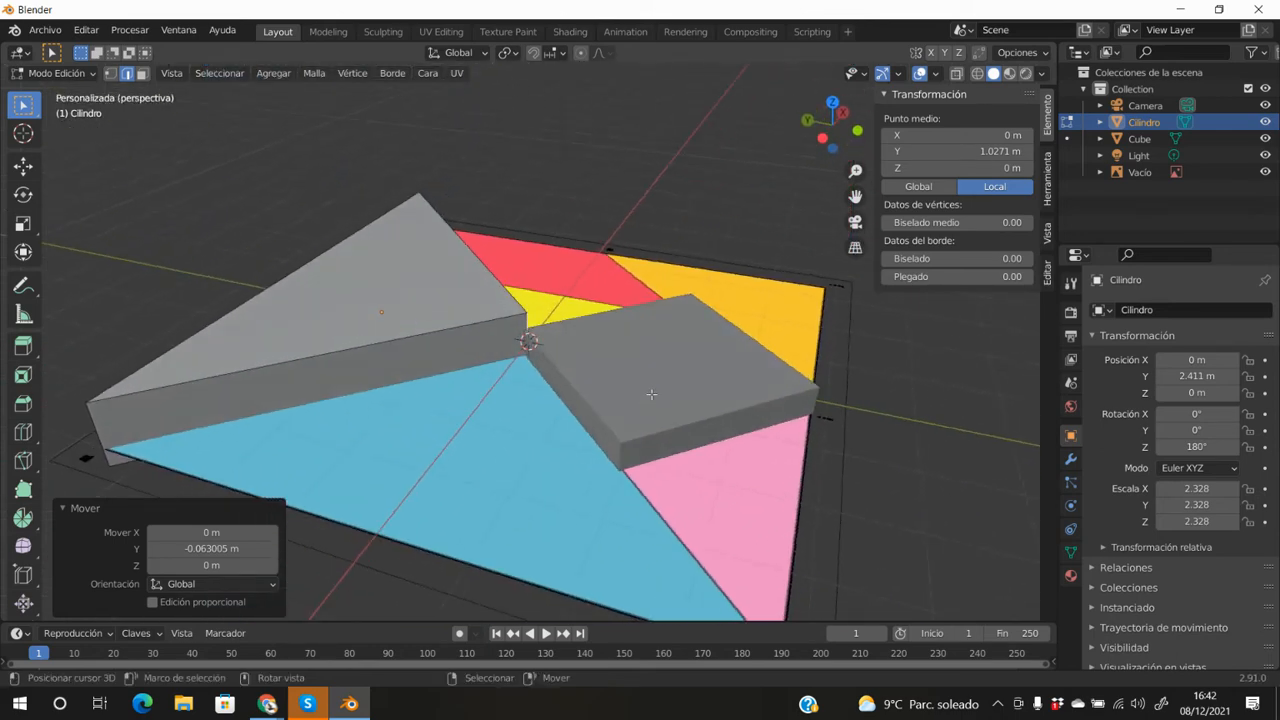
middle_drag(493, 387, 556, 419)
scroll(556, 419, up, 4)
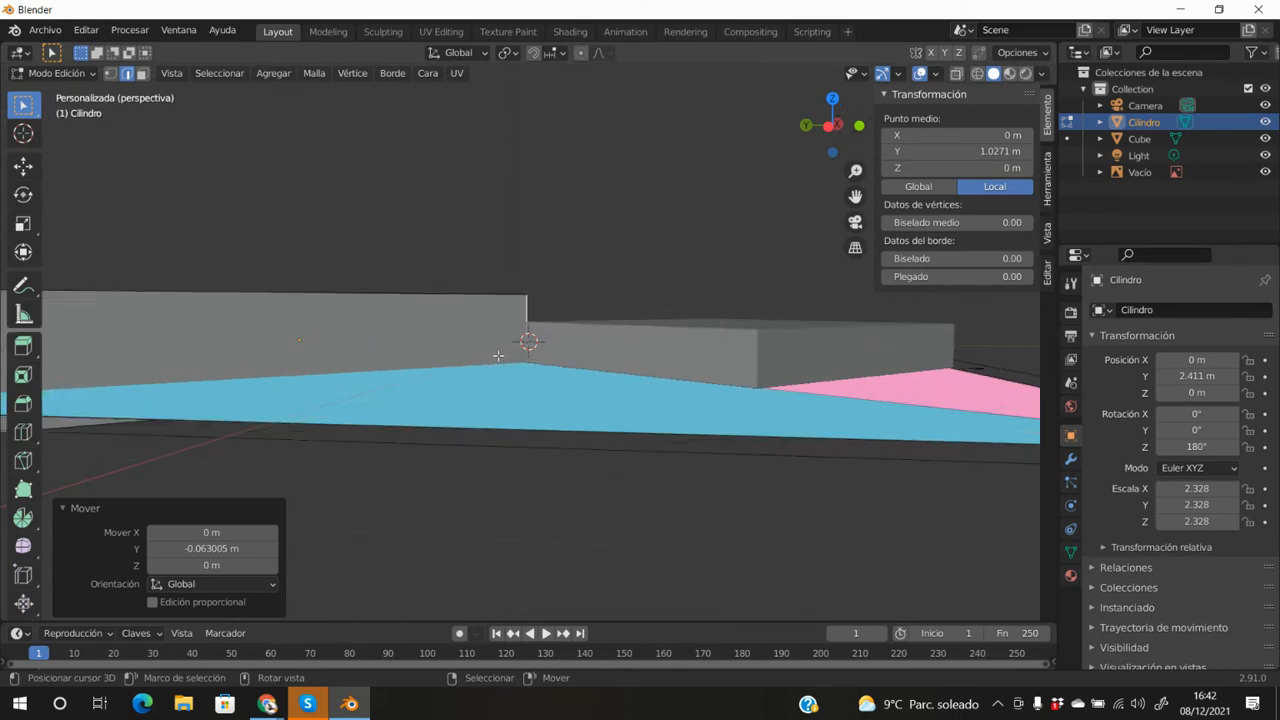
scroll(556, 419, up, 2)
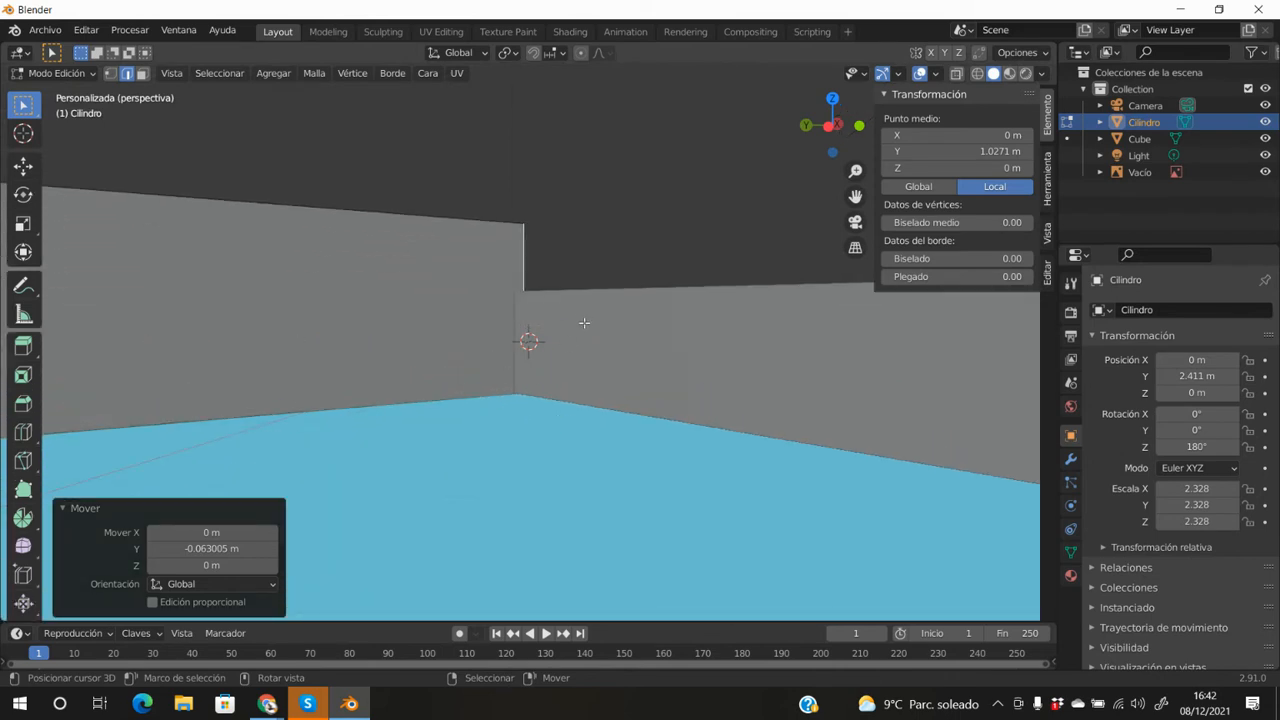
scroll(582, 340, down, 1)
scroll(583, 343, down, 2)
middle_drag(588, 429, 593, 476)
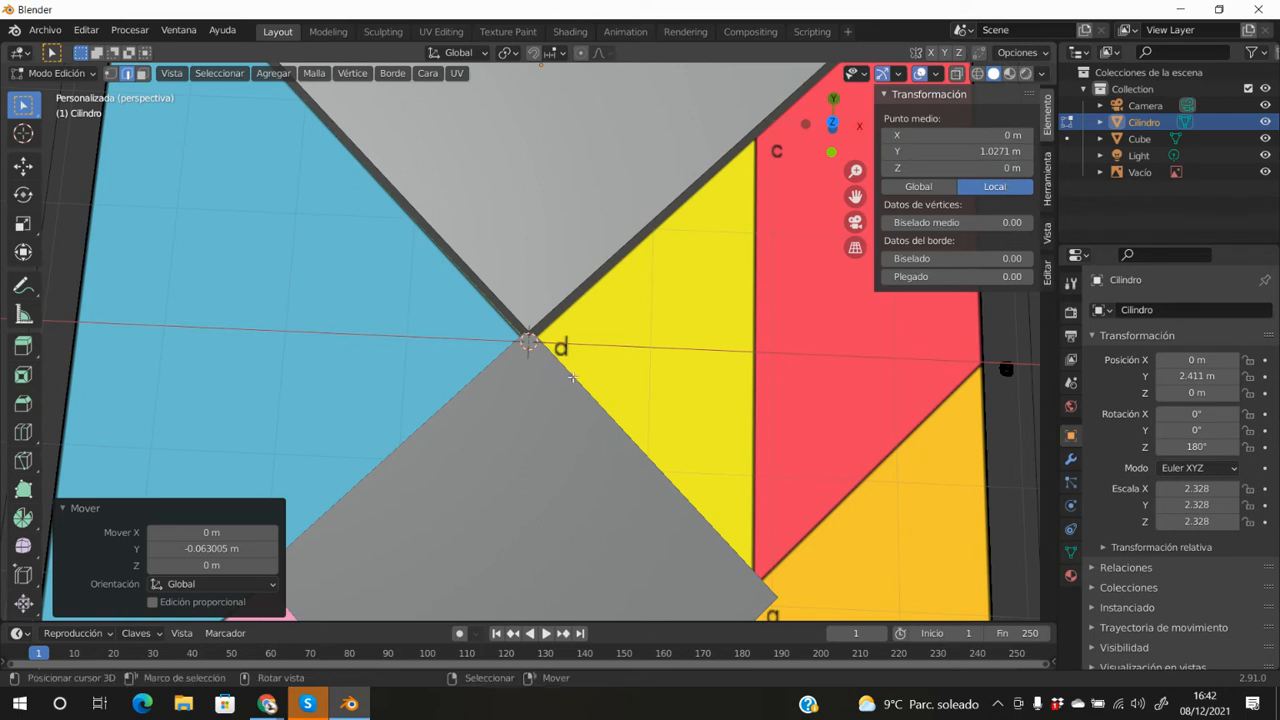
scroll(573, 375, down, 5)
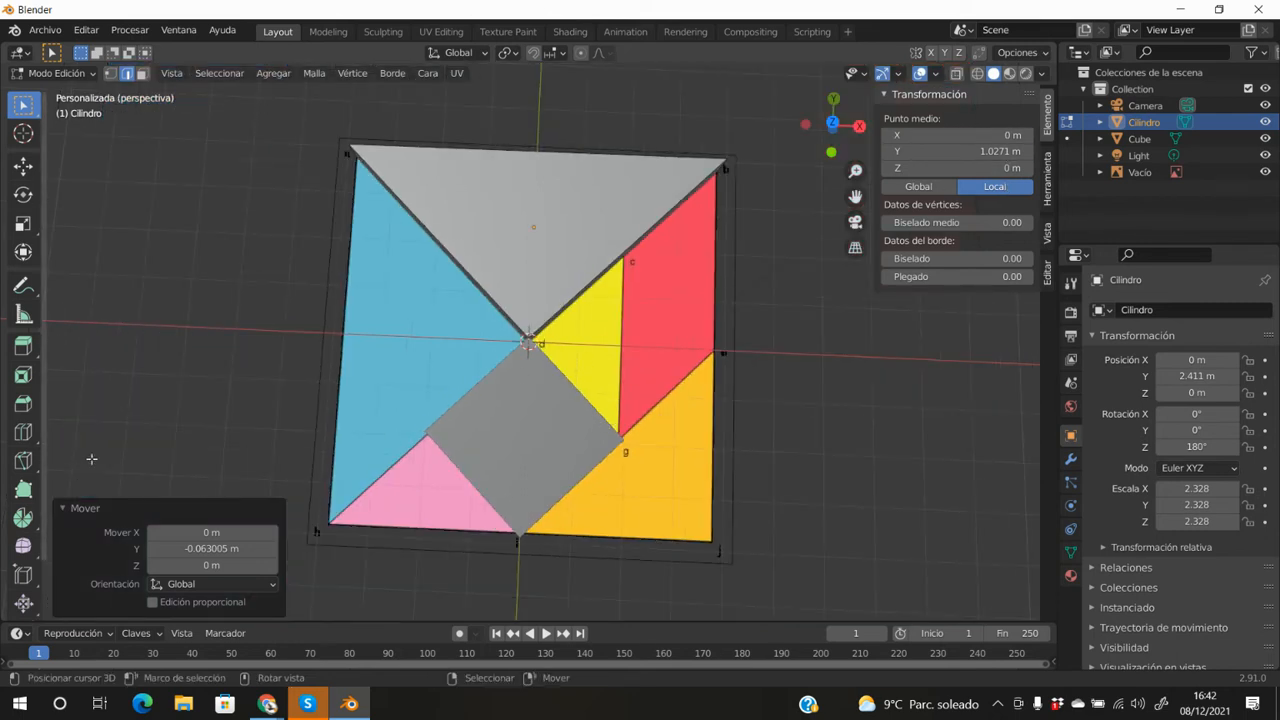
- Leave edge editing, duplicate the large triangular prism at the top of the tangram and rotate the copy 90° about Z
key(Tab)
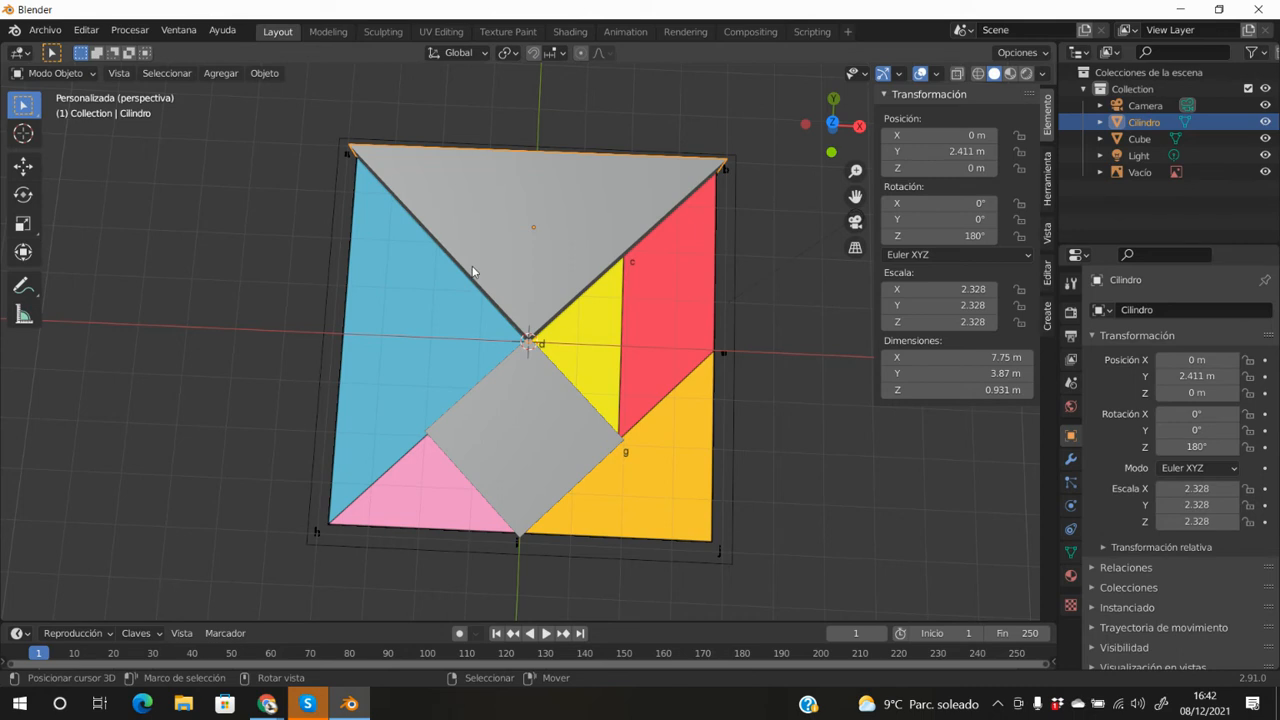
click(479, 194)
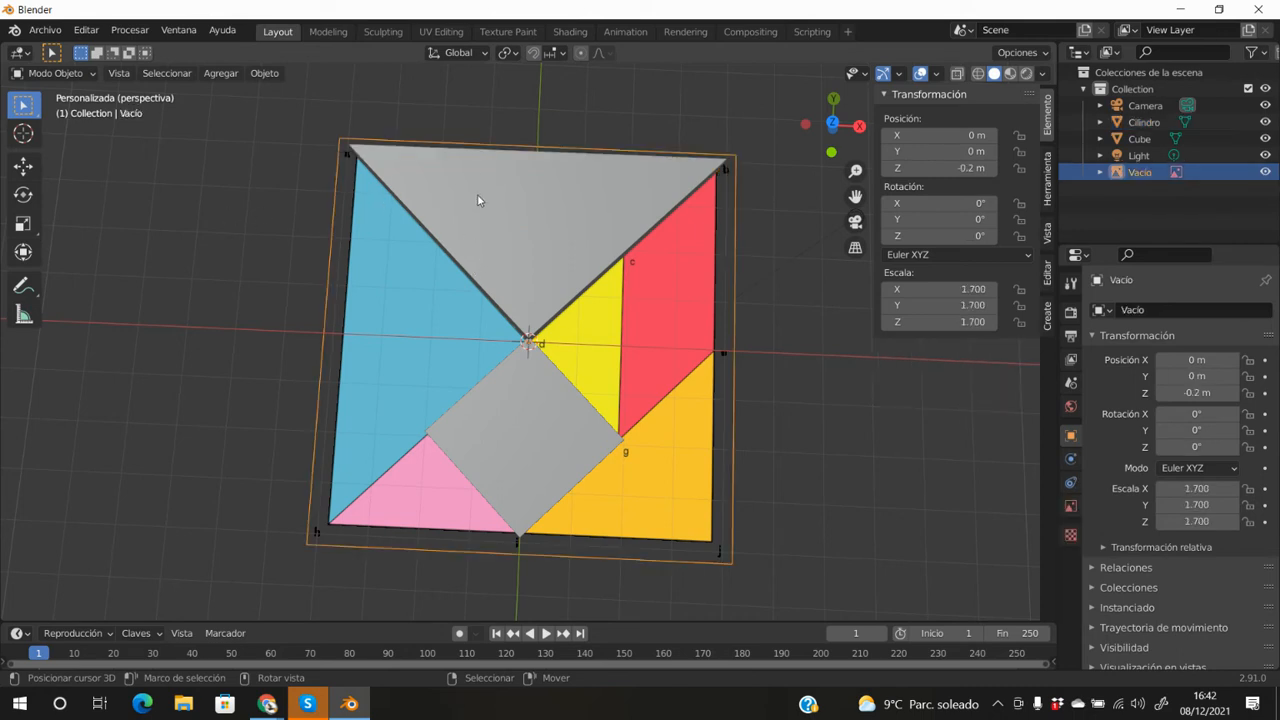
click(483, 242)
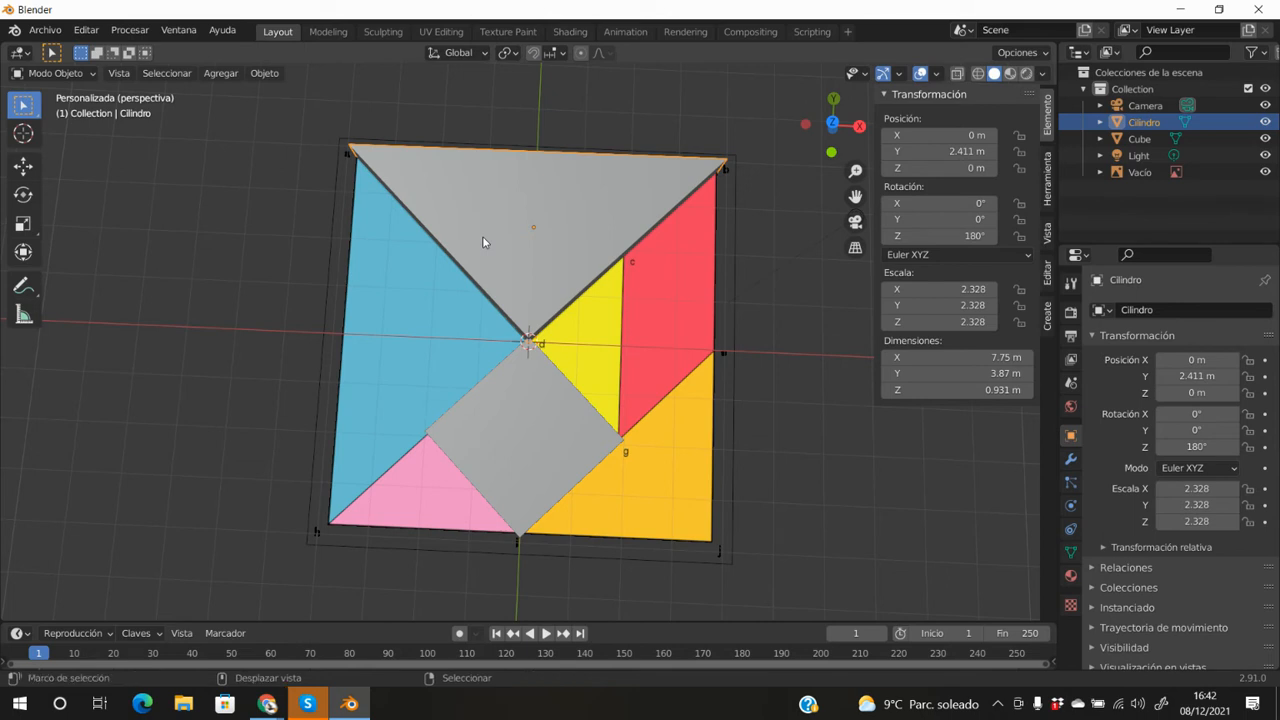
key(shift+d)
key(r)
text(z)
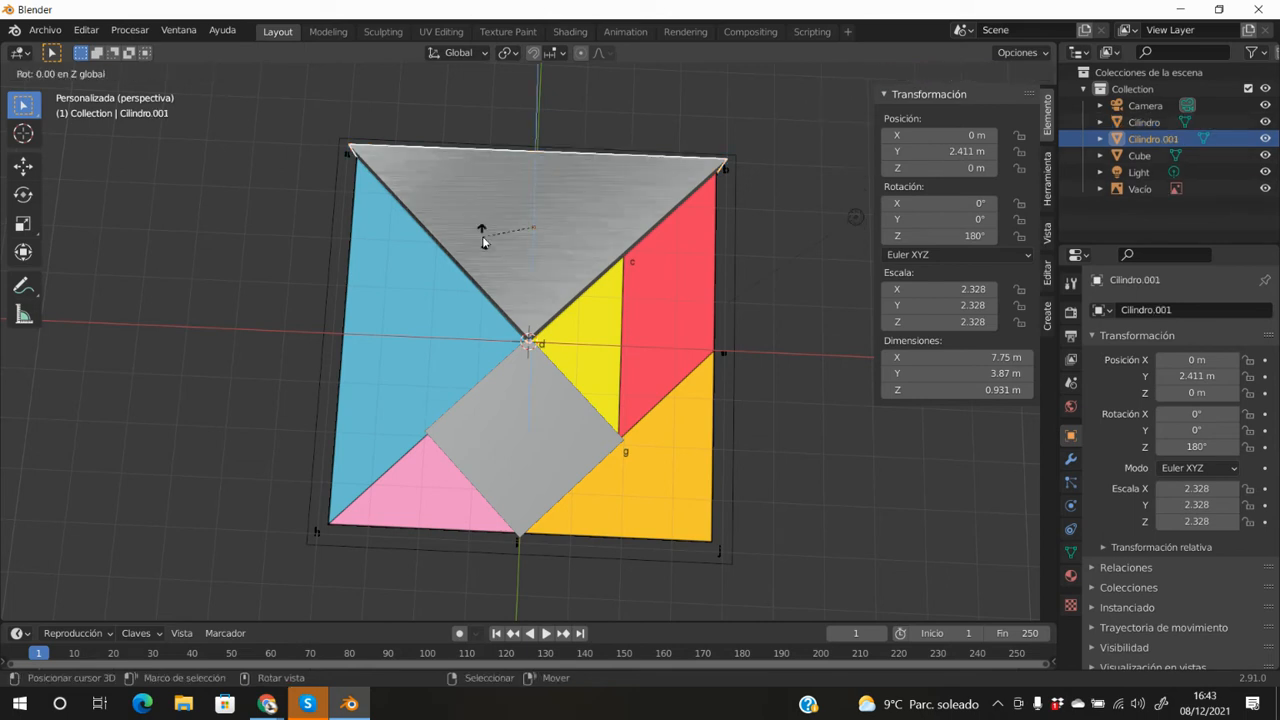
text(90)
key(Return)
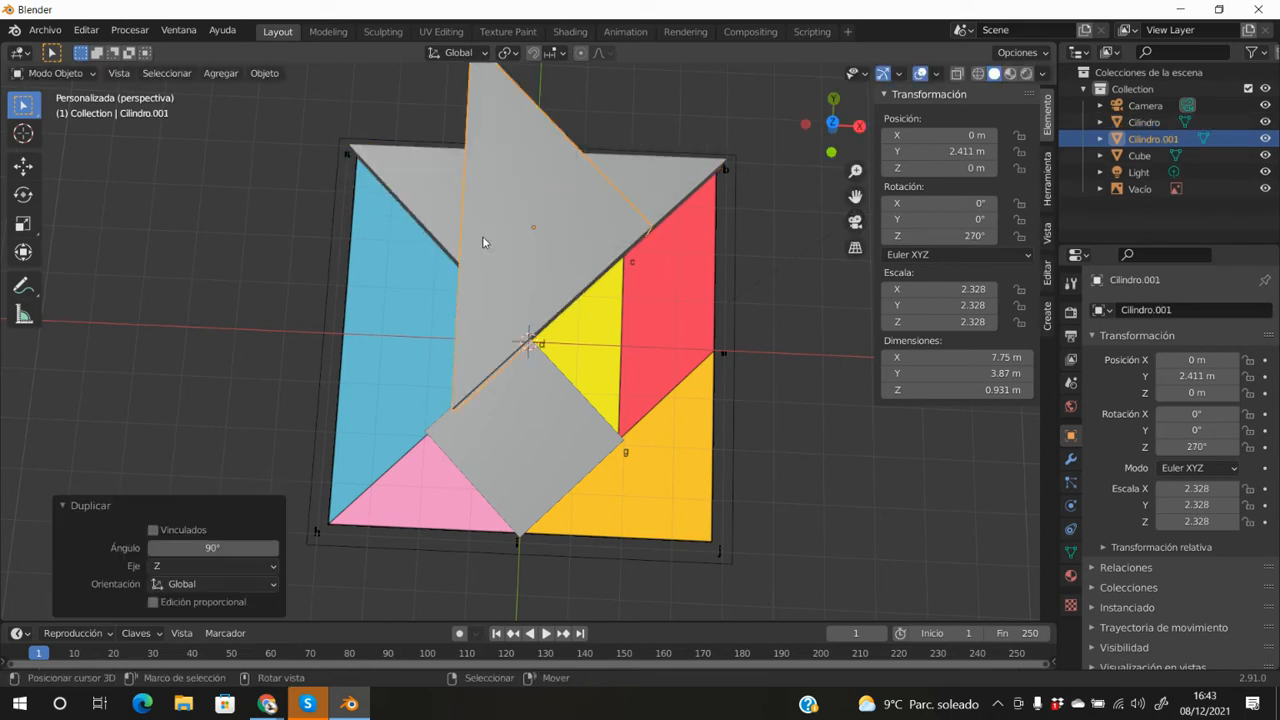
- Move the rotated prism copy over the blue triangle, about -2.48 m in X, -2.34 m in Y and -0.29 m in Z
key(g)
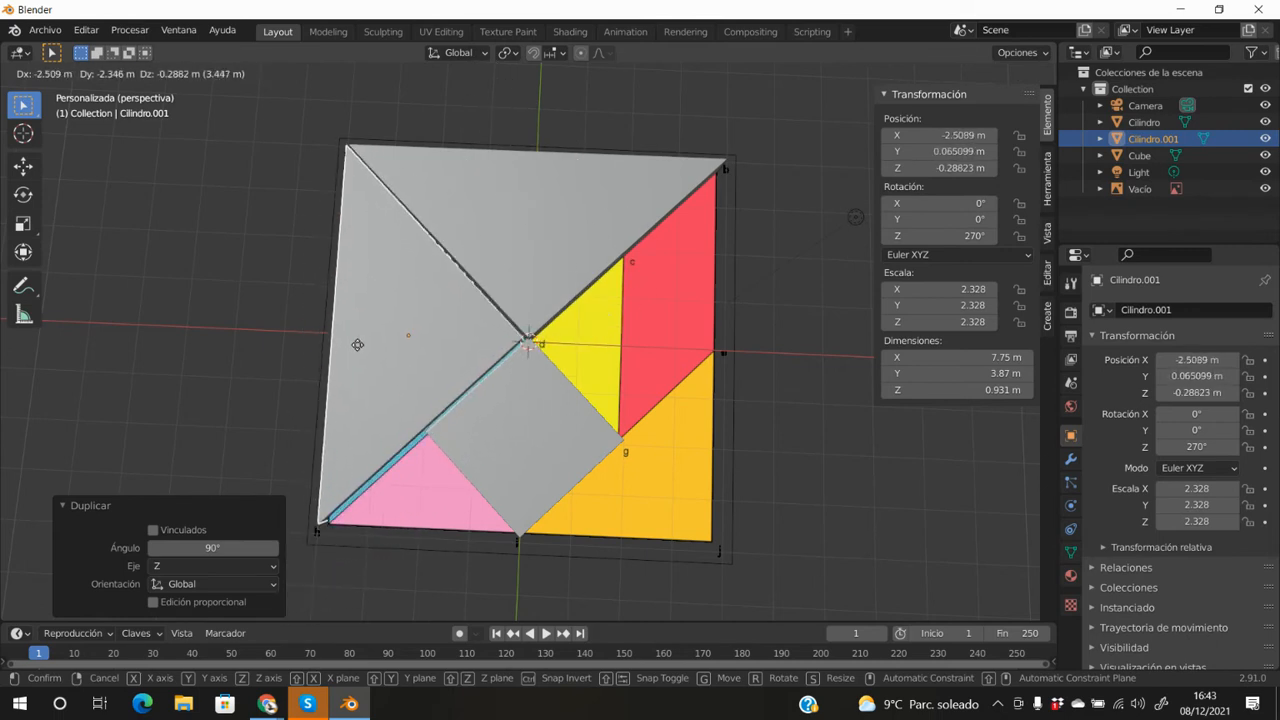
click(368, 366)
middle_drag(449, 458, 492, 461)
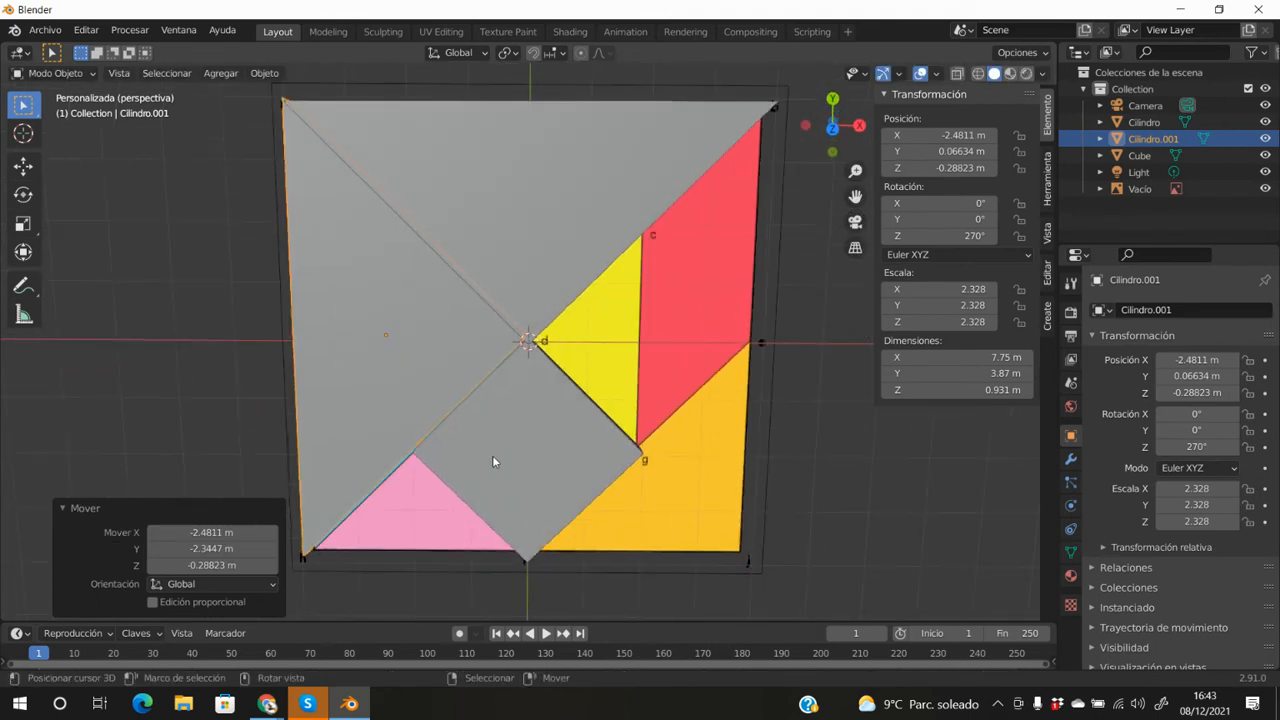
- Start a new scene without saving the current one, switch to top view and delete the default cube
click(50, 32)
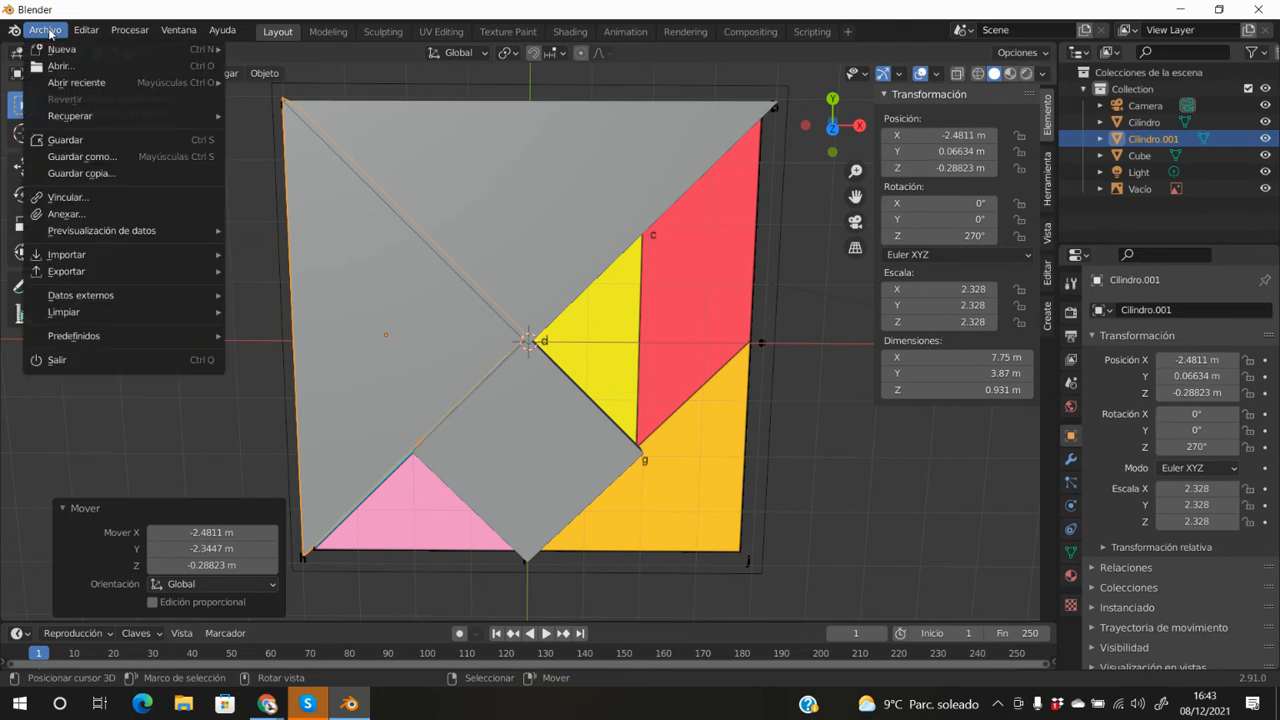
mouse_move(63, 52)
click(256, 50)
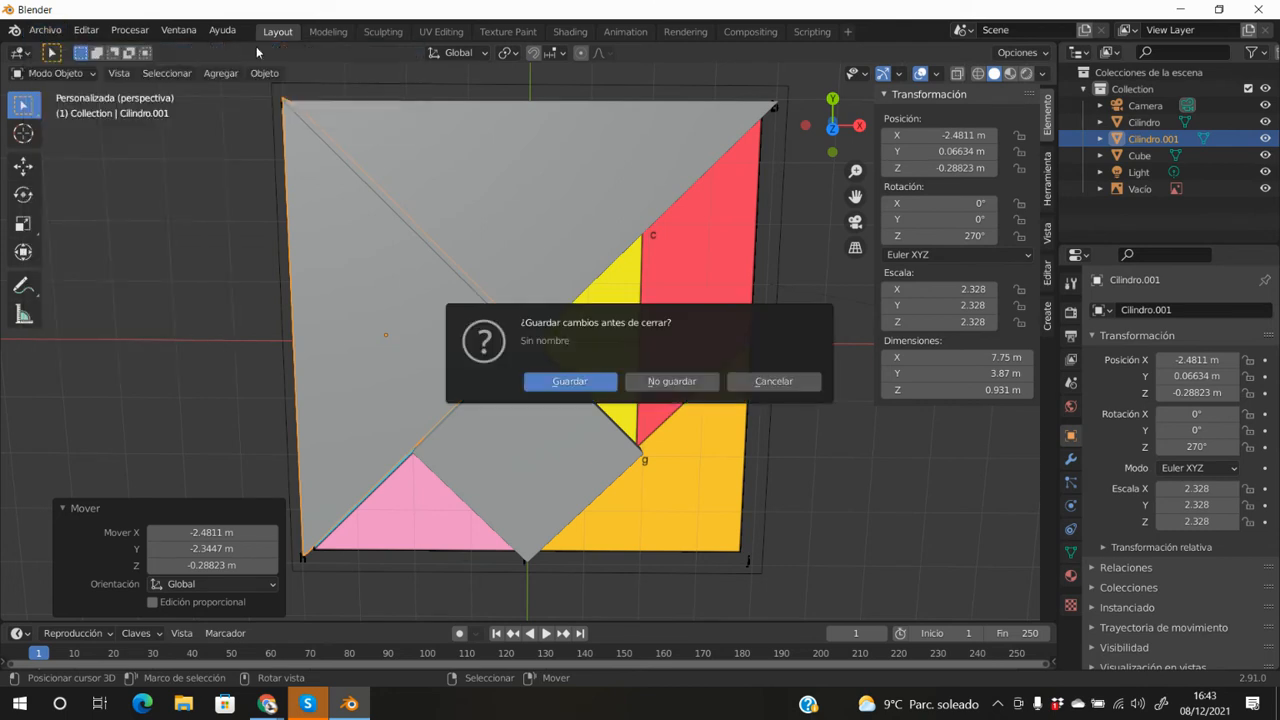
click(657, 380)
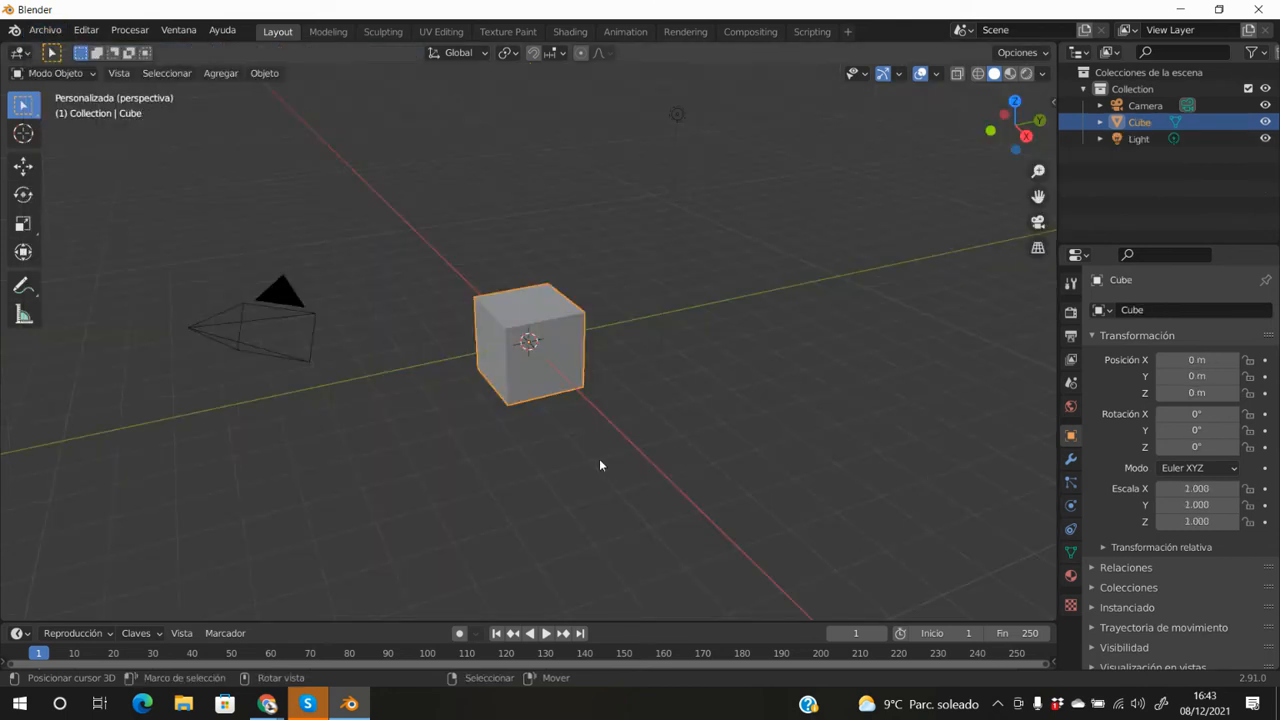
key(KP_7)
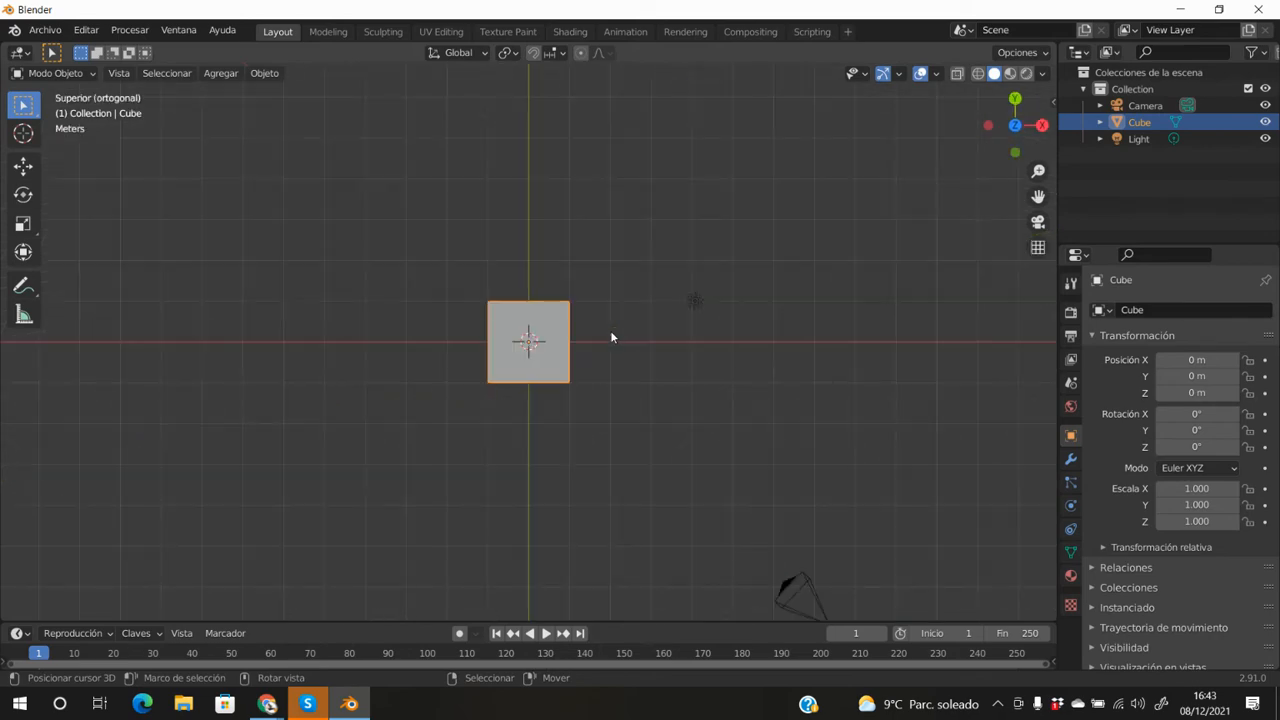
key(Delete)
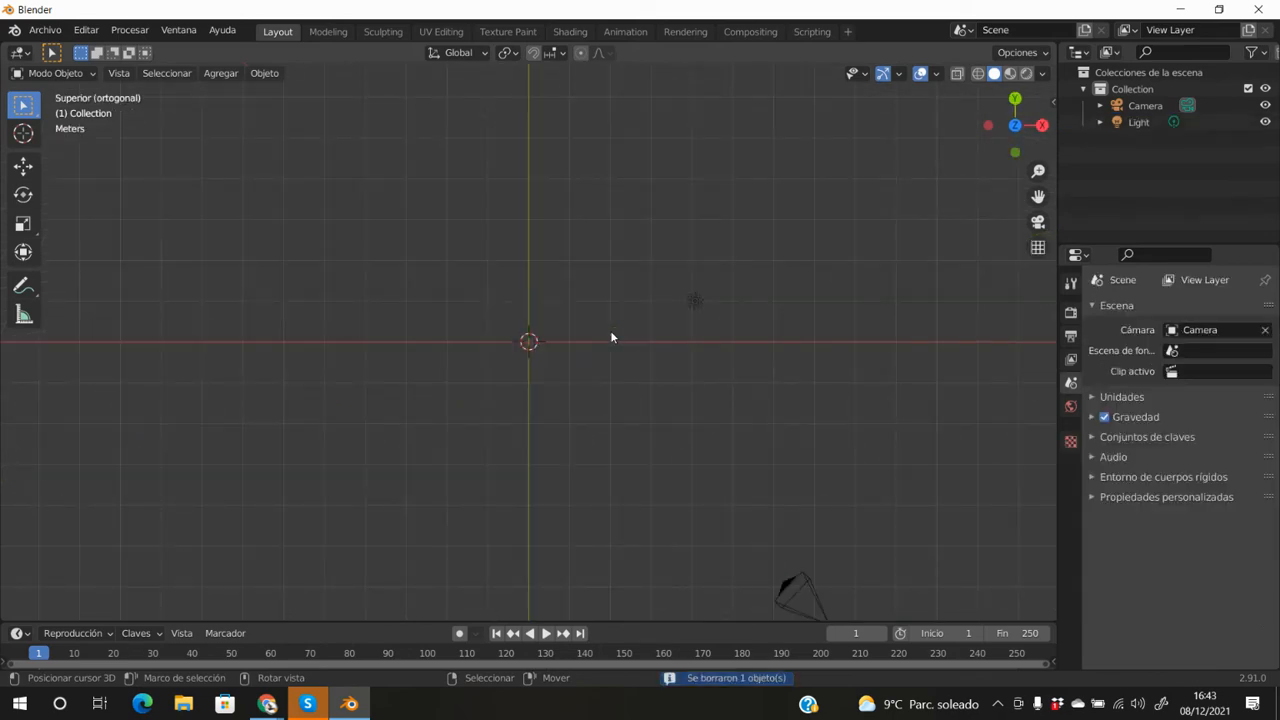
- Import Tangram_diagram.svg from the desktop folder as Scalable Vector Graphics
click(63, 30)
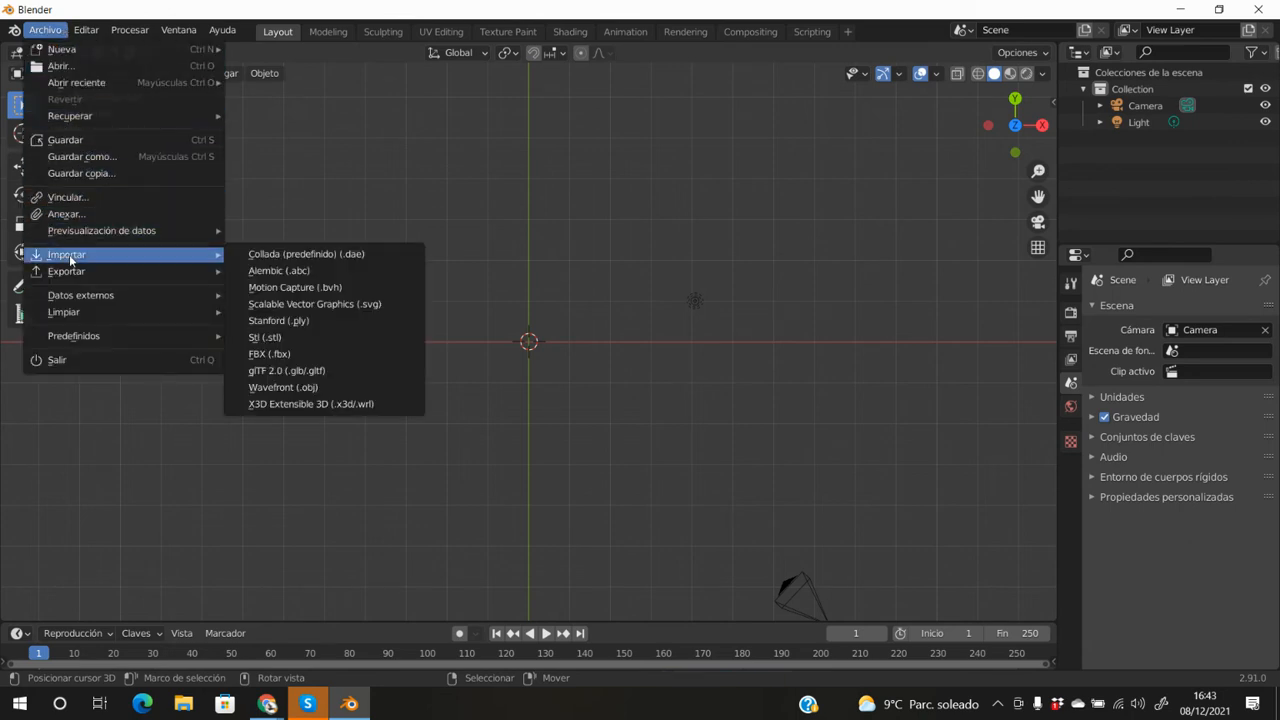
mouse_move(206, 255)
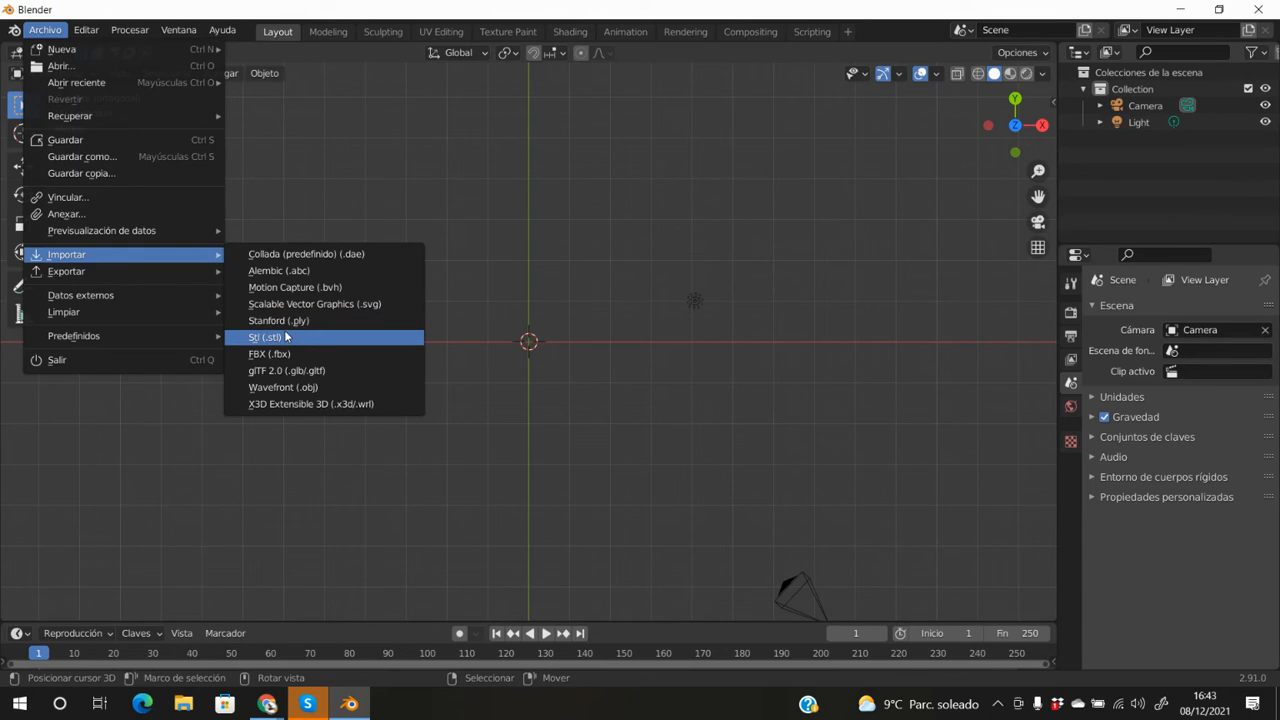
click(335, 308)
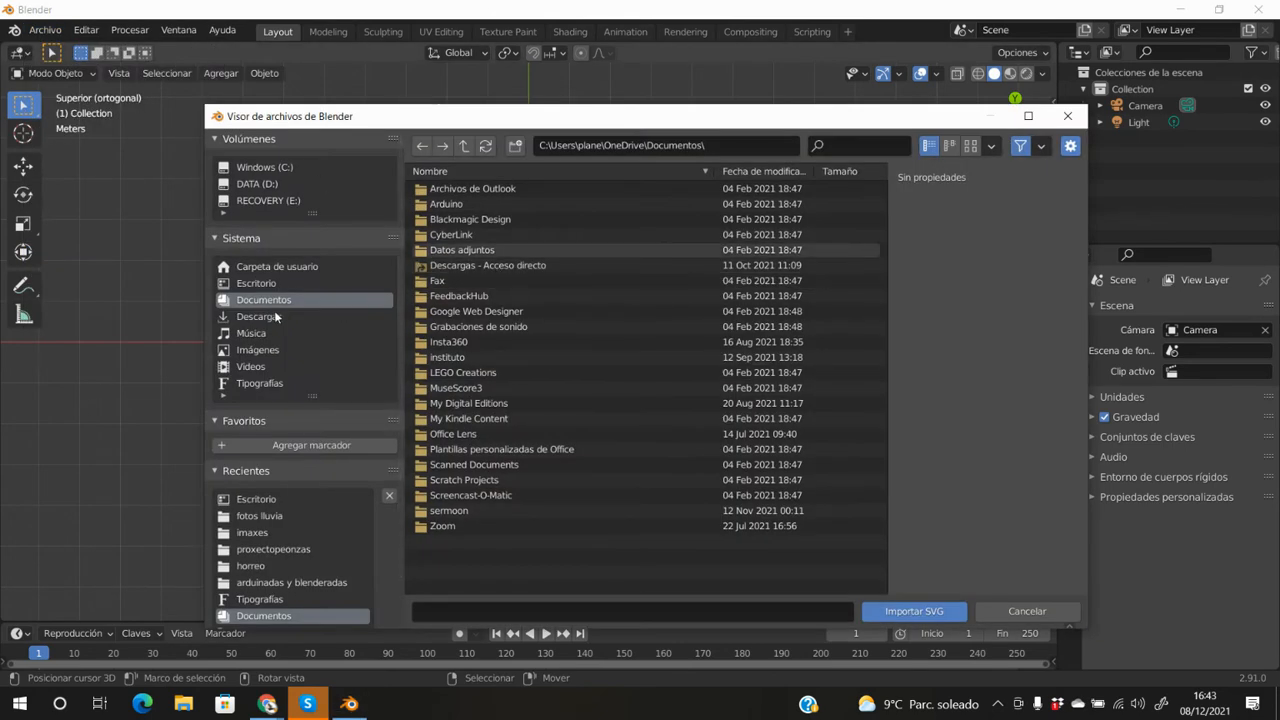
click(275, 283)
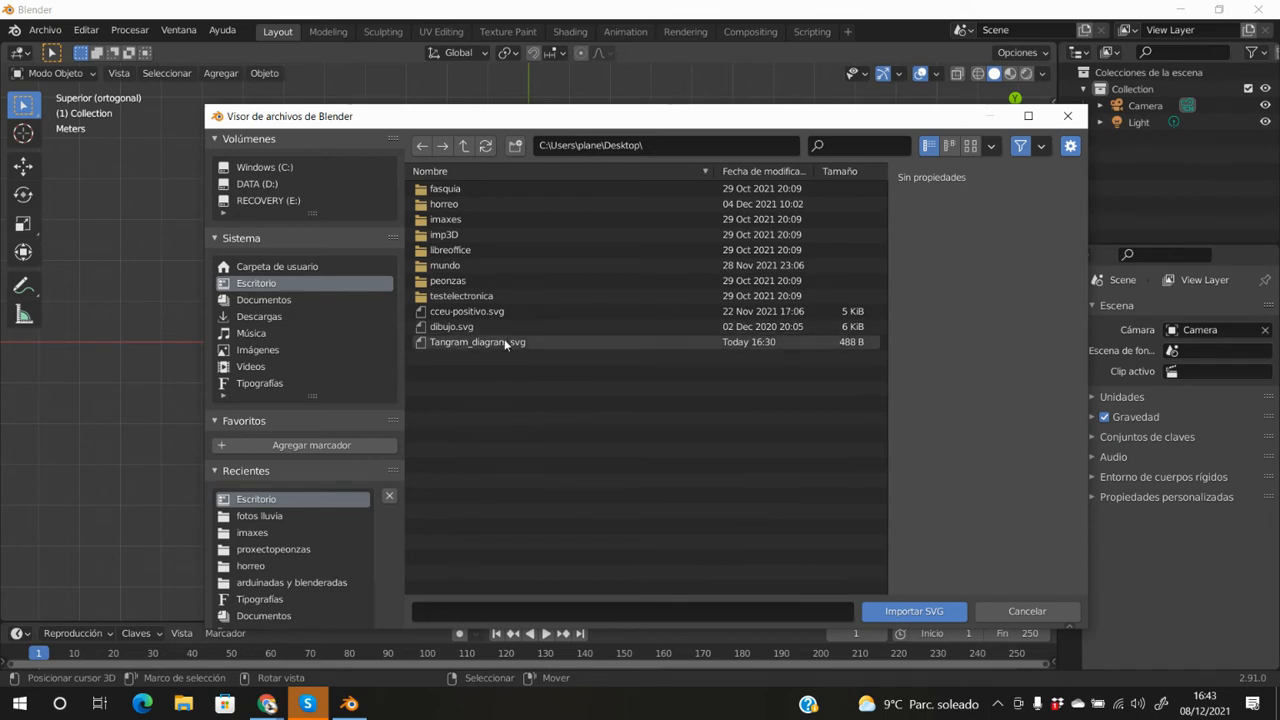
double_click(504, 342)
scroll(560, 409, up, 10)
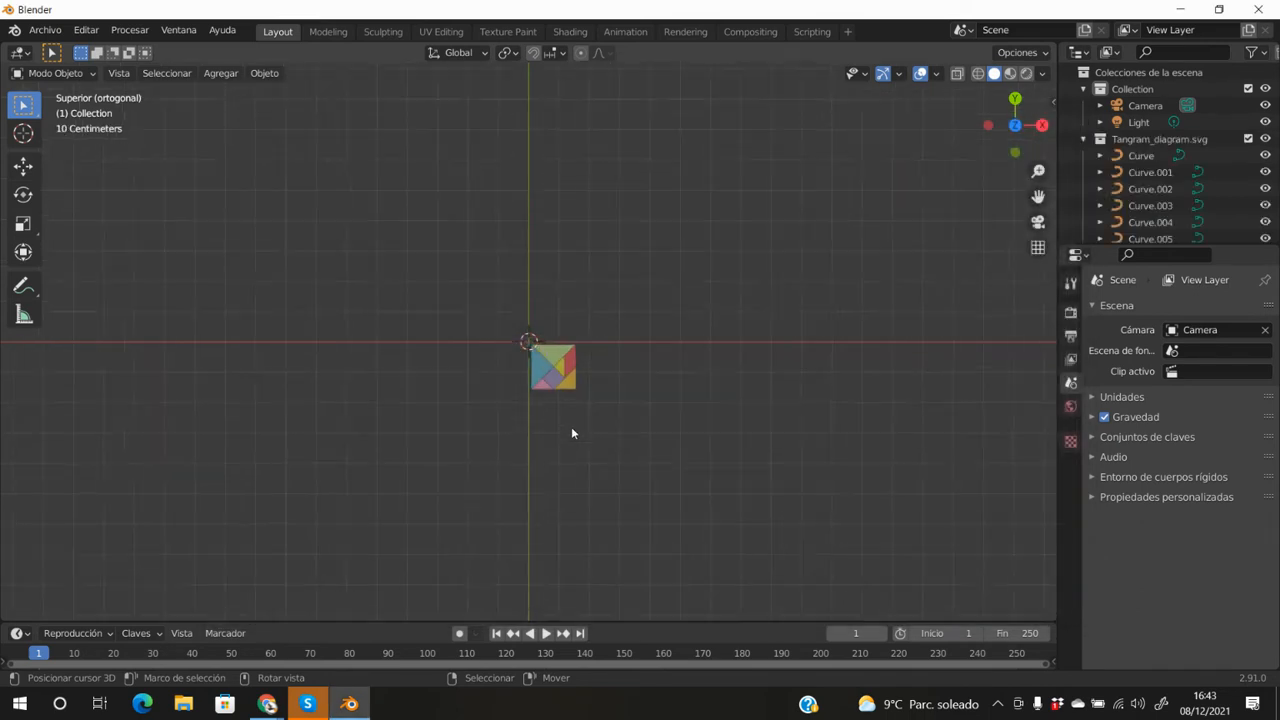
- Select all the imported tangram curves and move them to centre the square on the origin, about -0.08 m in X and 0.08 m in Y
scroll(615, 435, up, 1)
drag(690, 500, 494, 300)
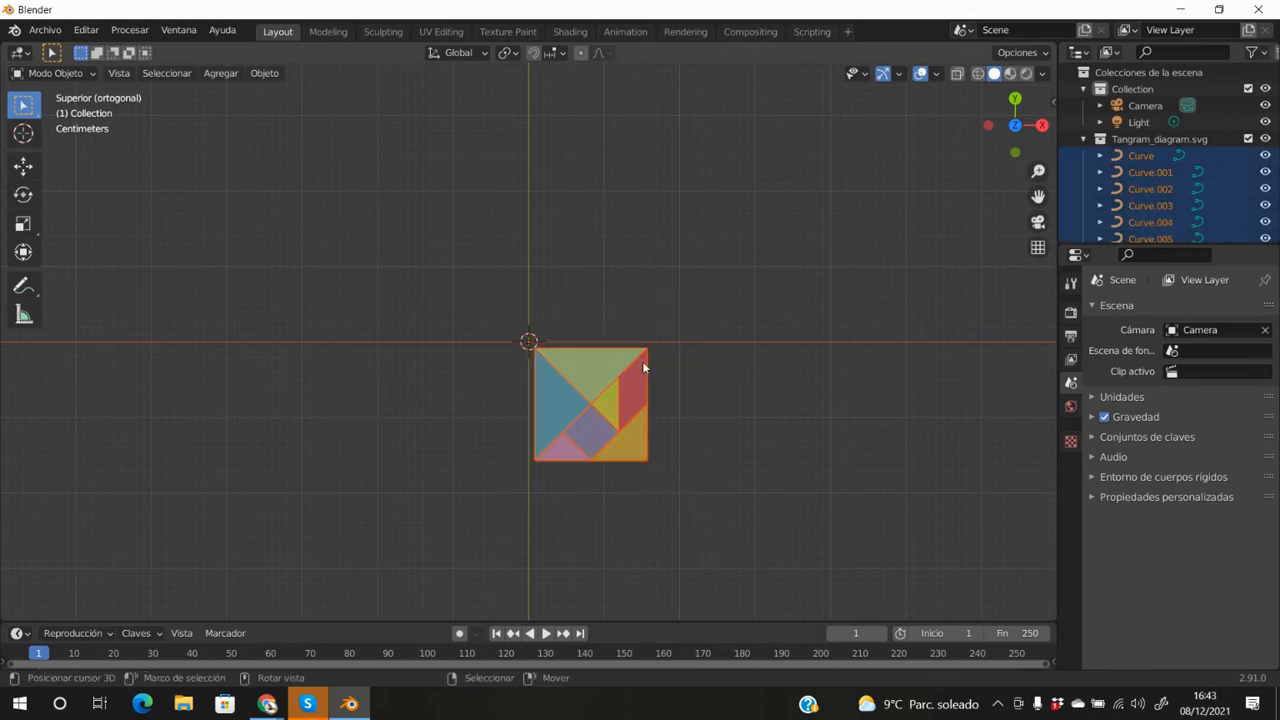
key(g)
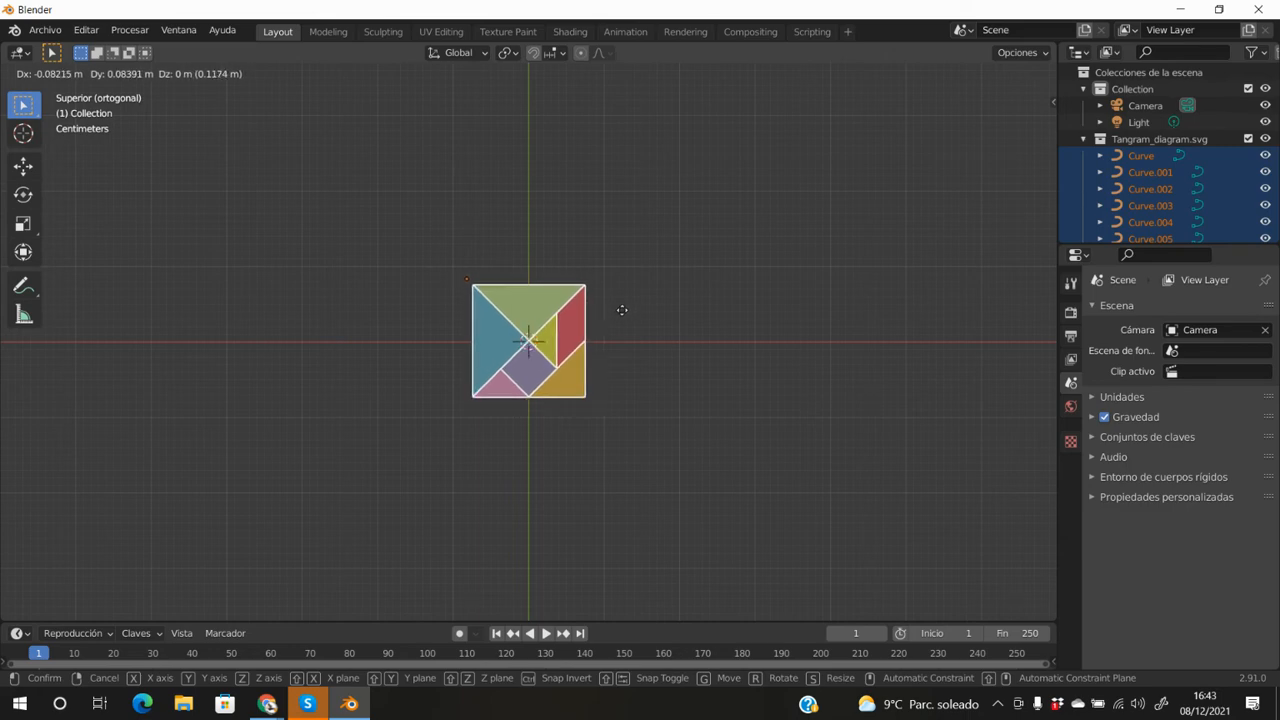
click(622, 316)
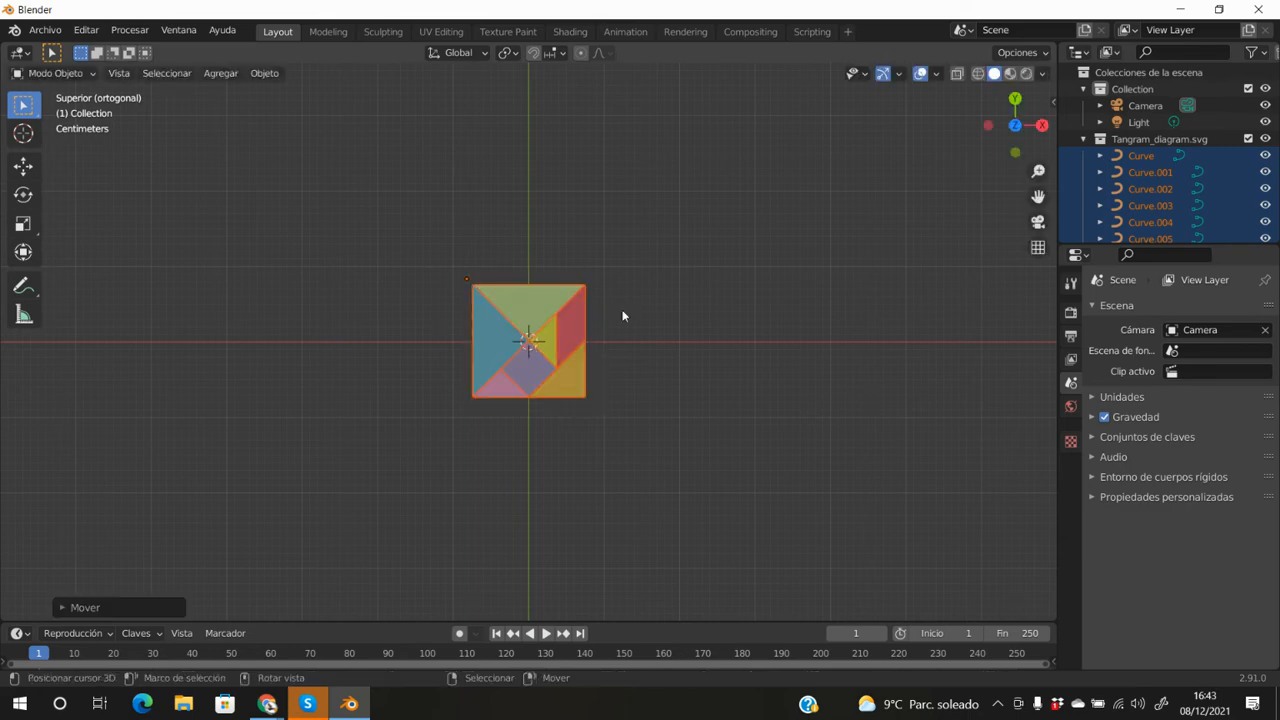
- Set the pivot point to the 3D cursor and enlarge the tangram curves about six times, plus a slight further enlargement
click(506, 56)
click(528, 89)
key(s)
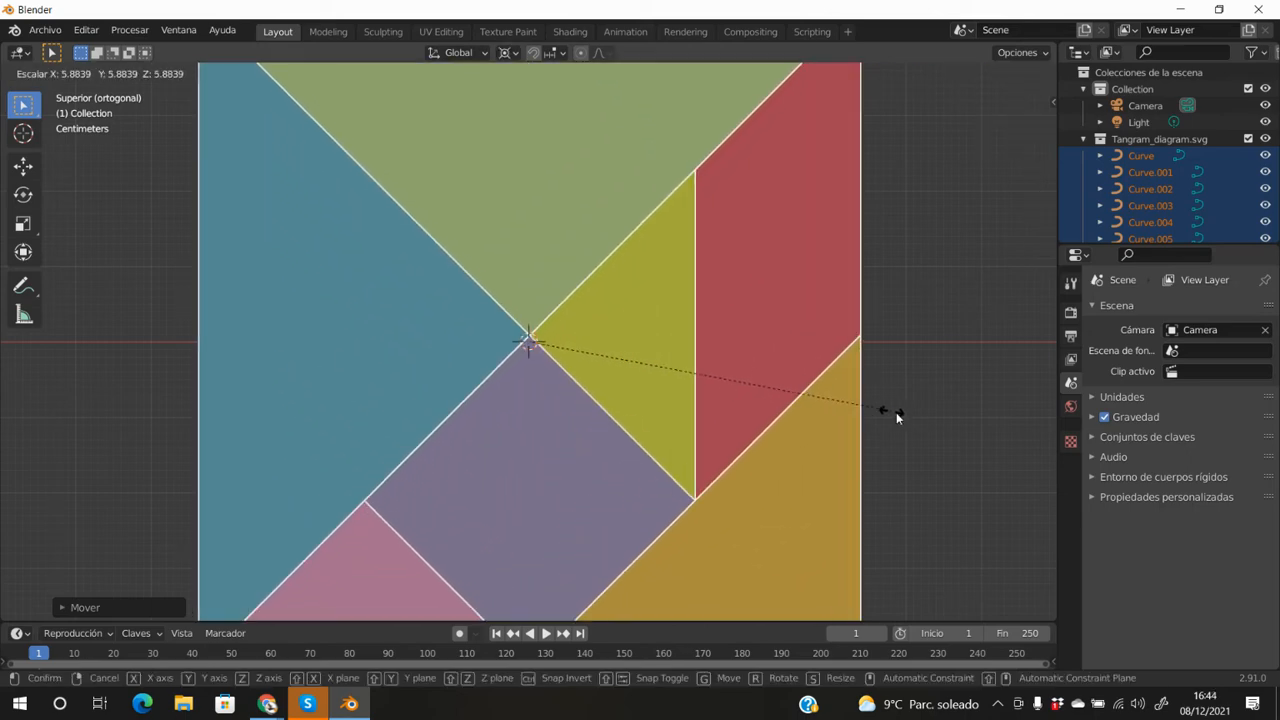
click(921, 420)
scroll(921, 420, down, 3)
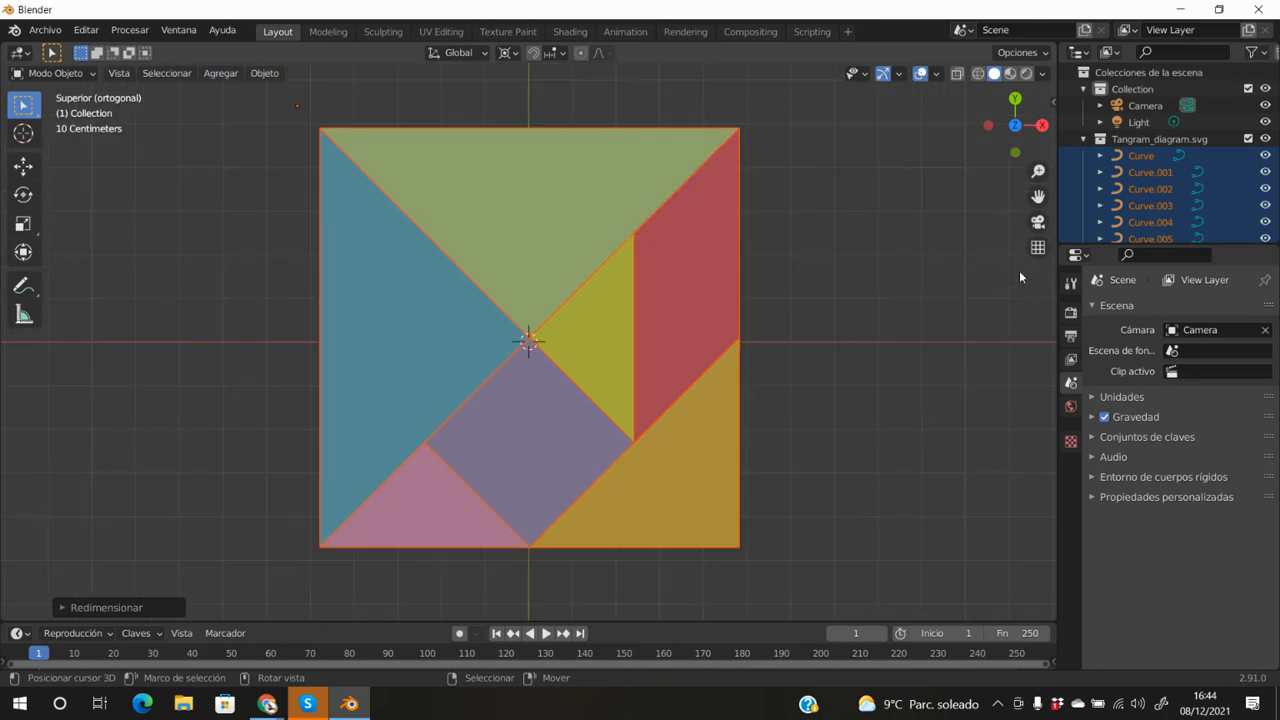
key(s)
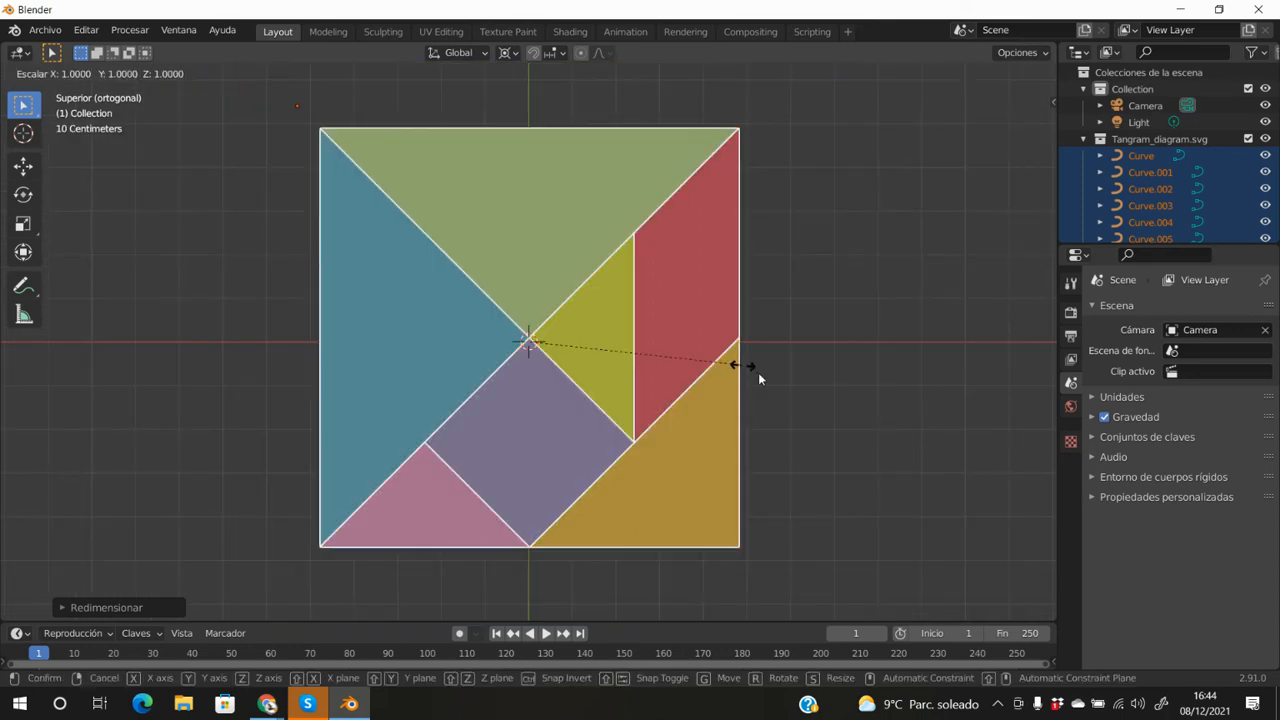
click(790, 326)
scroll(940, 315, down, 2)
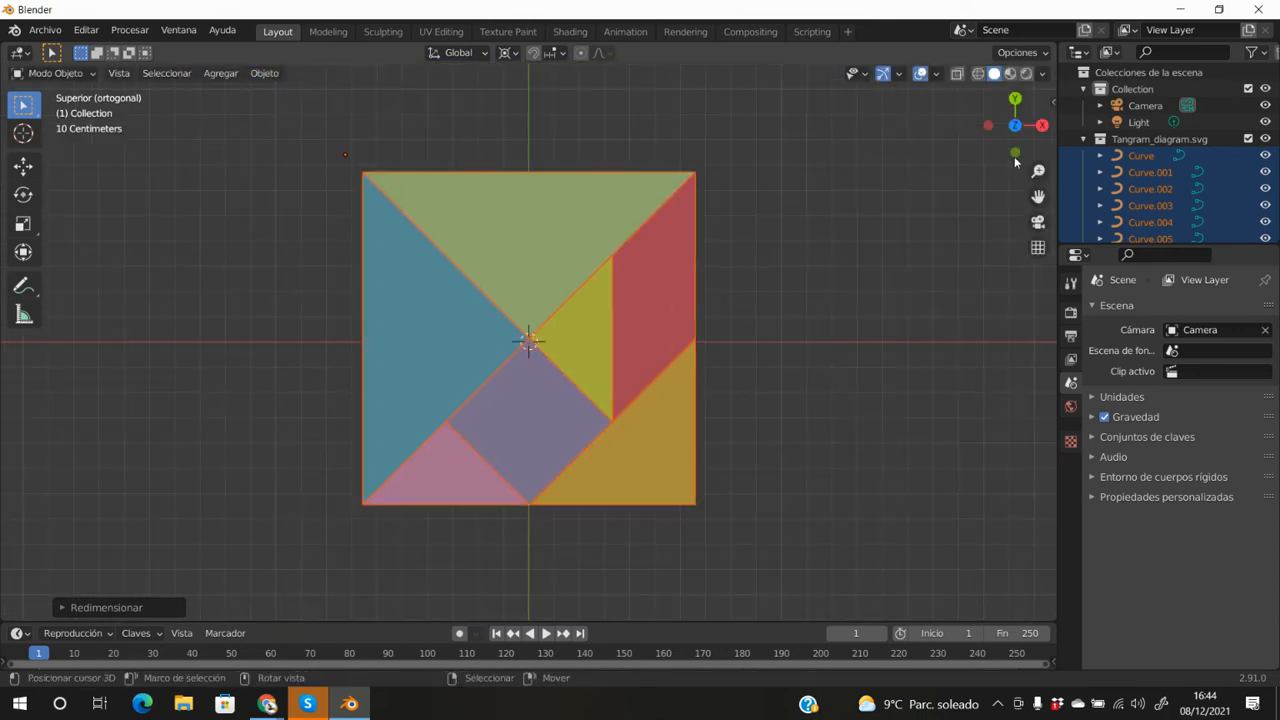
click(1052, 100)
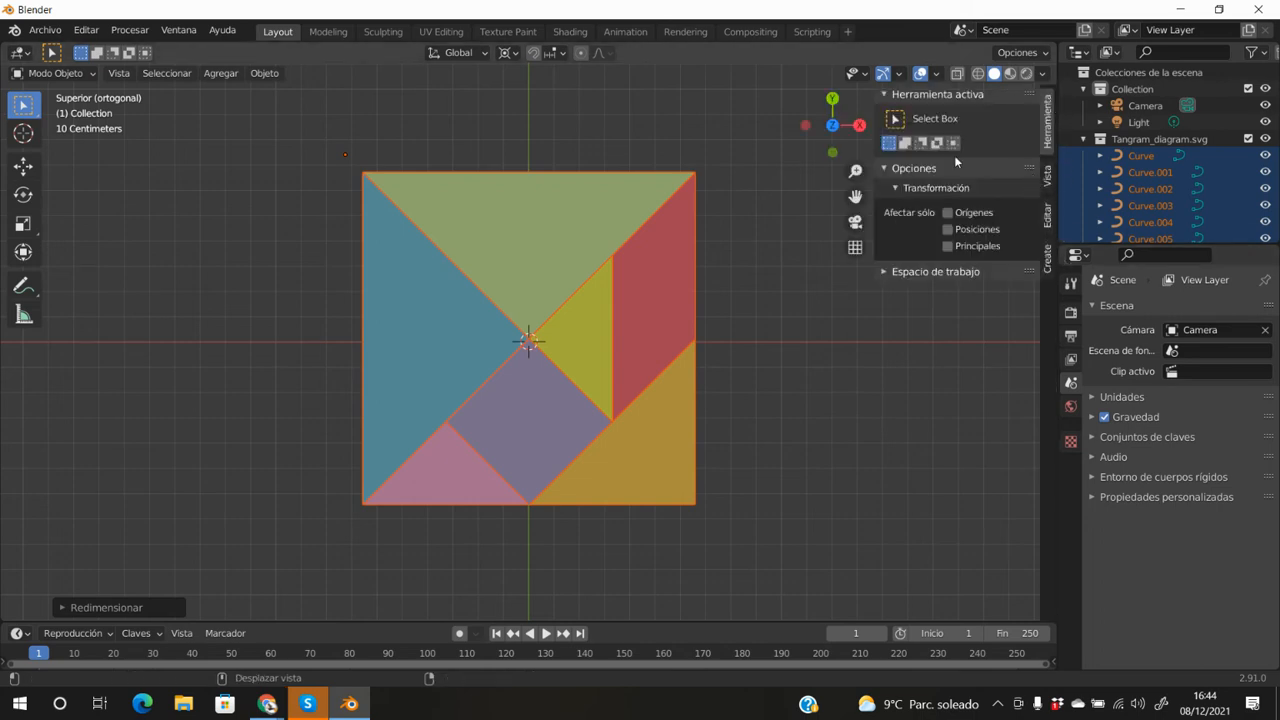
click(1048, 176)
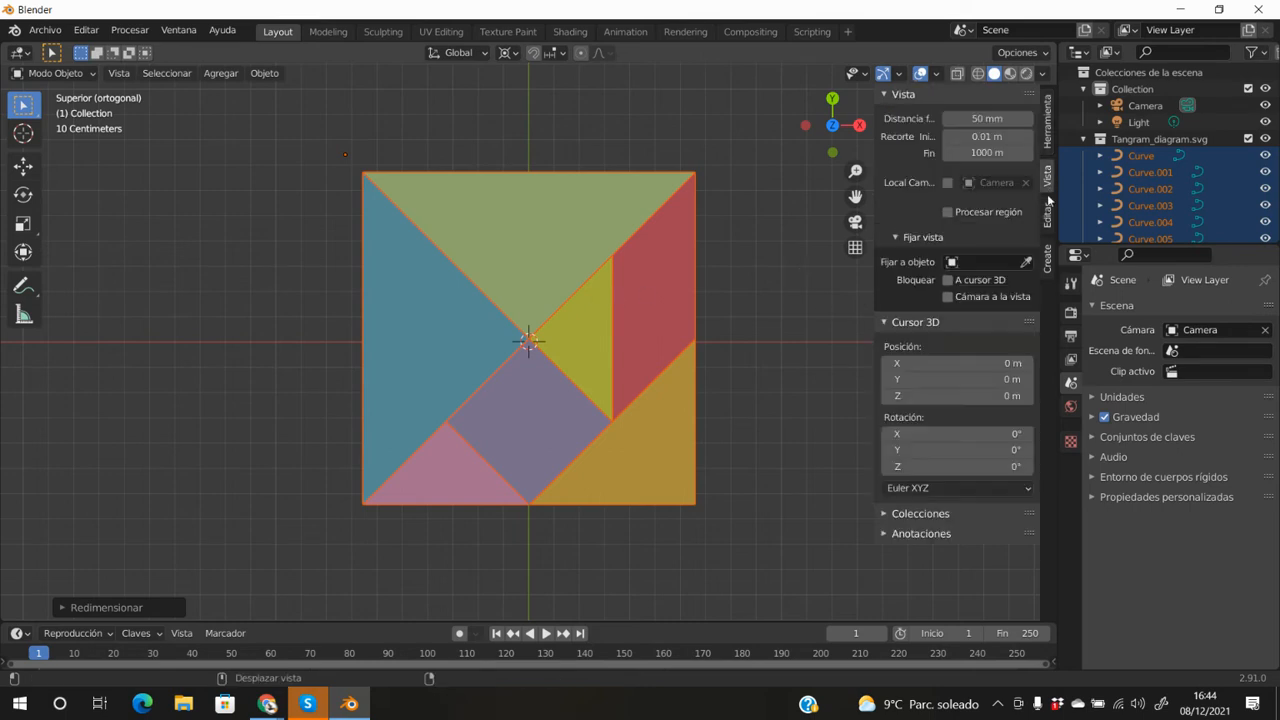
click(1048, 262)
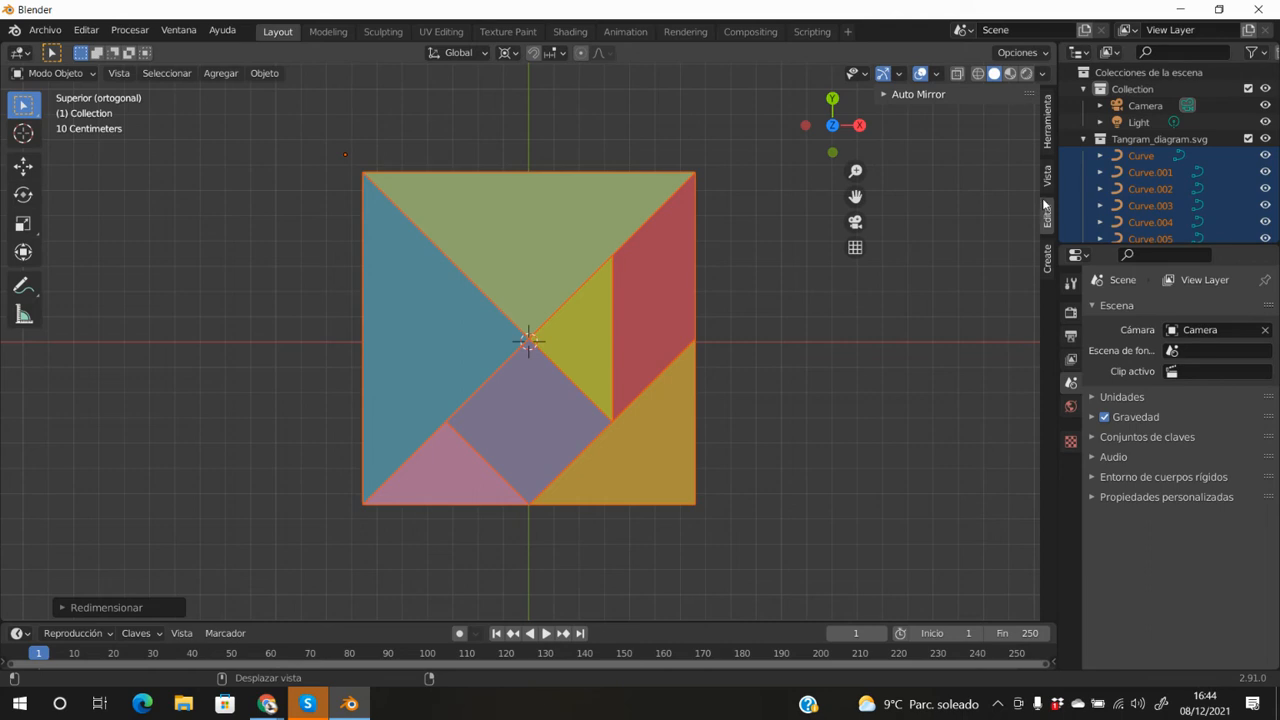
click(1046, 187)
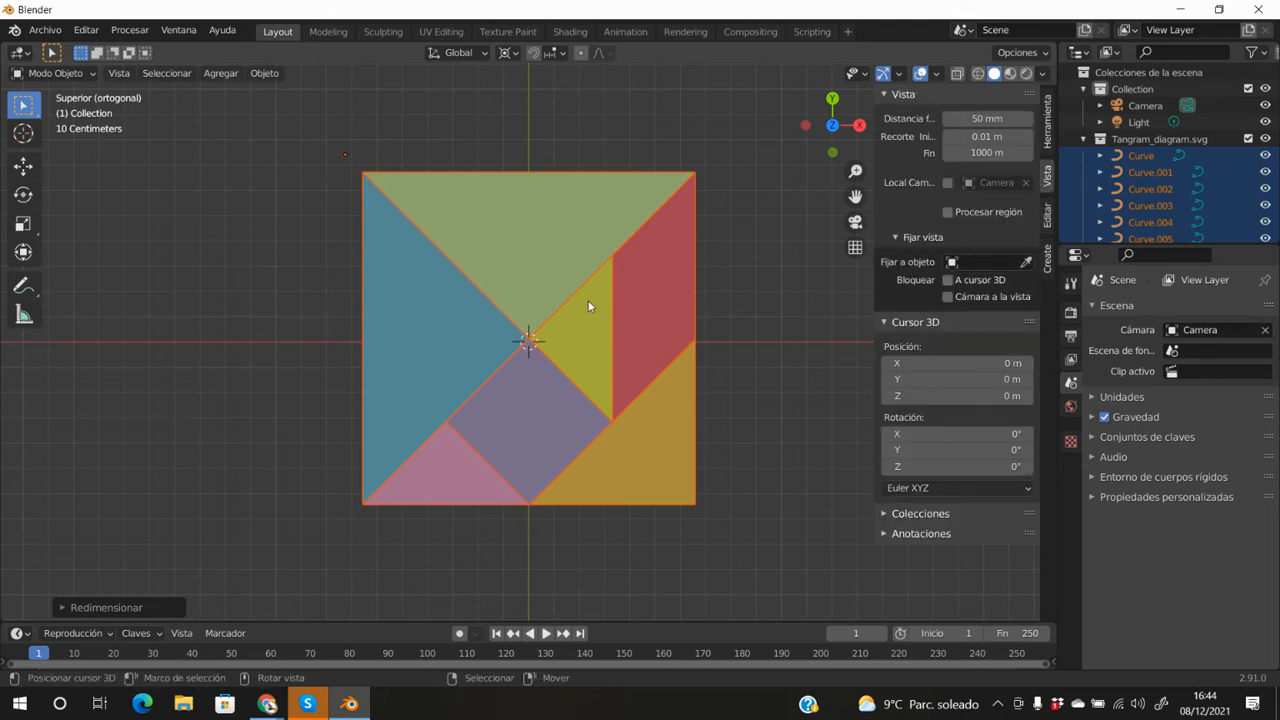
- Enlarge all the tangram curves further around the 3D cursor, finishing with a scale factor of 1.2
key(s)
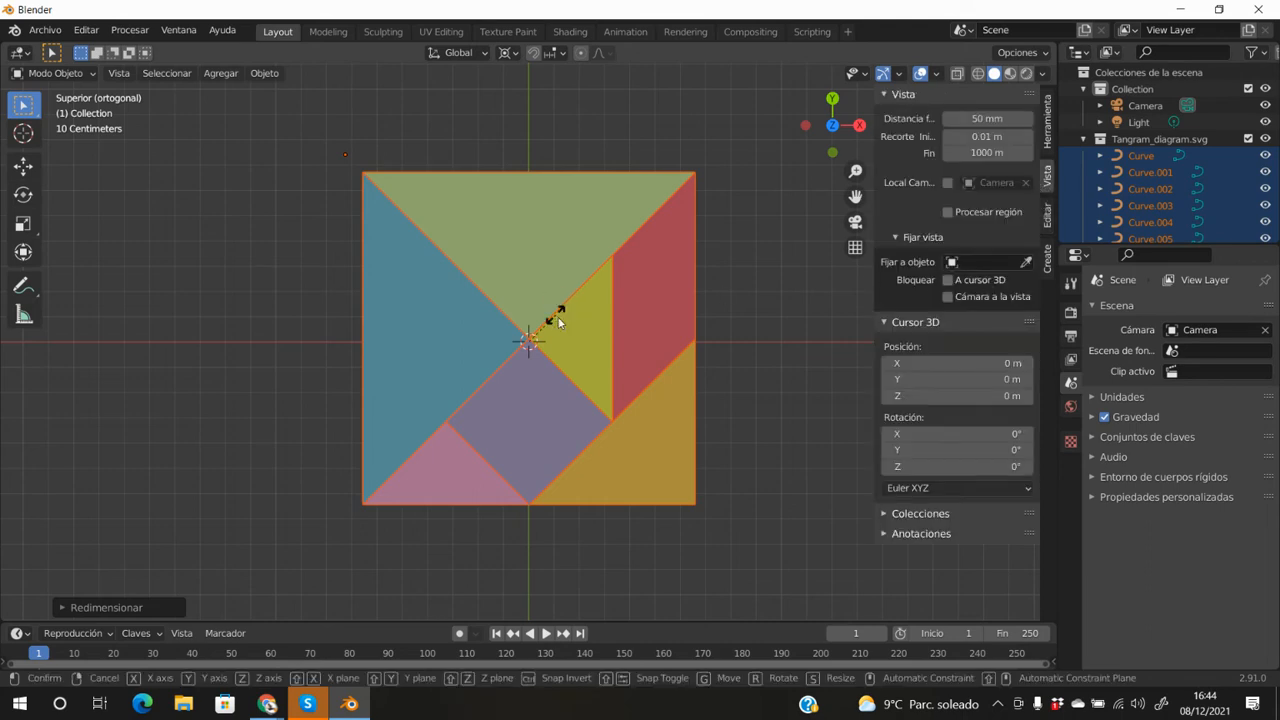
key(Escape)
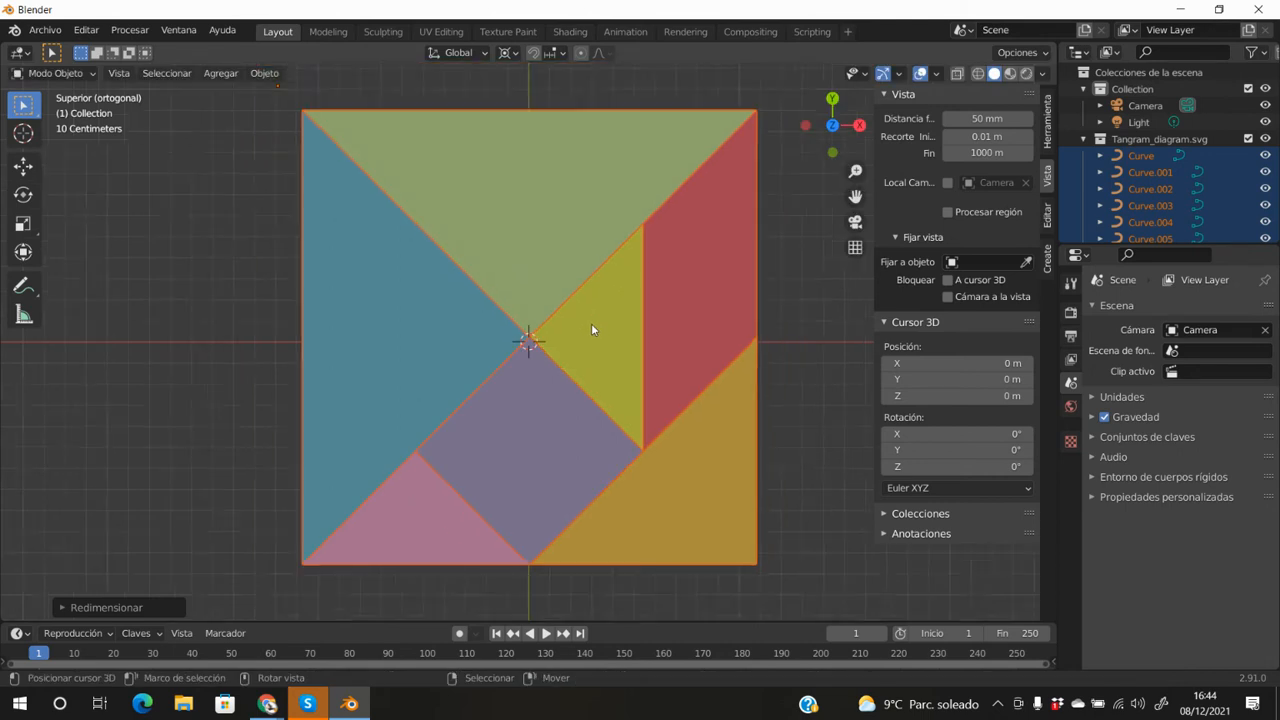
key(s)
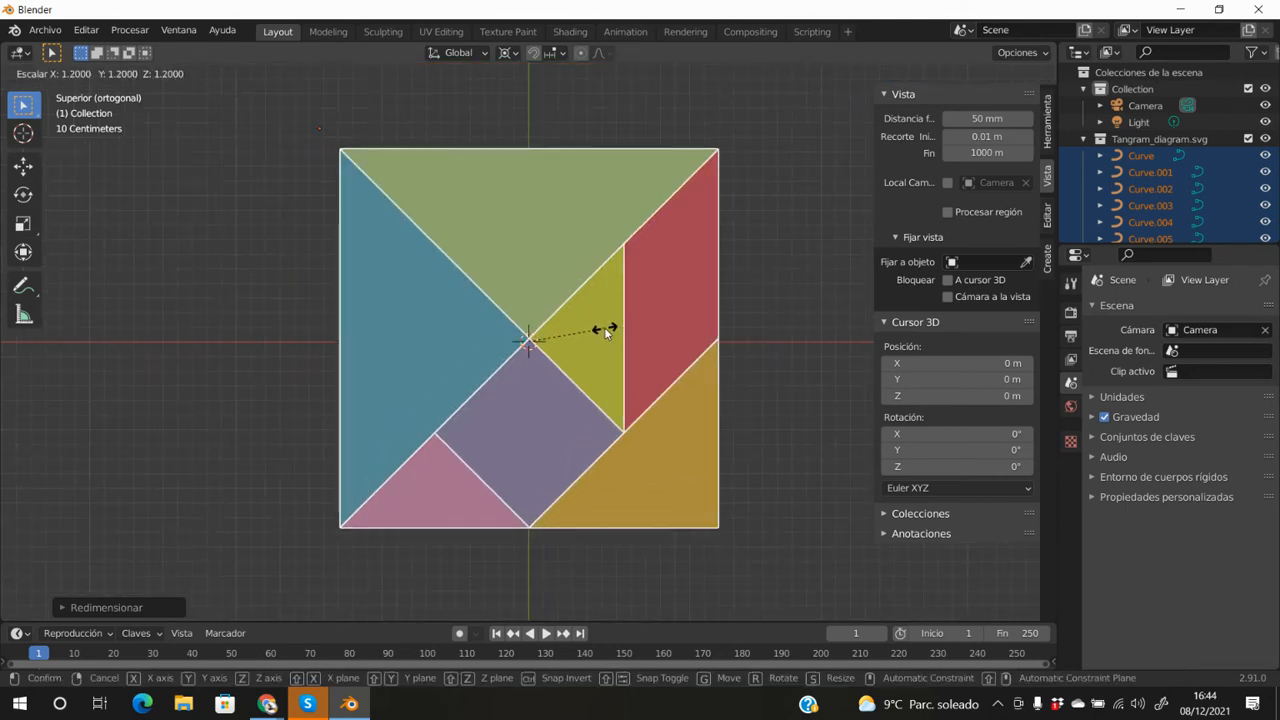
click(604, 327)
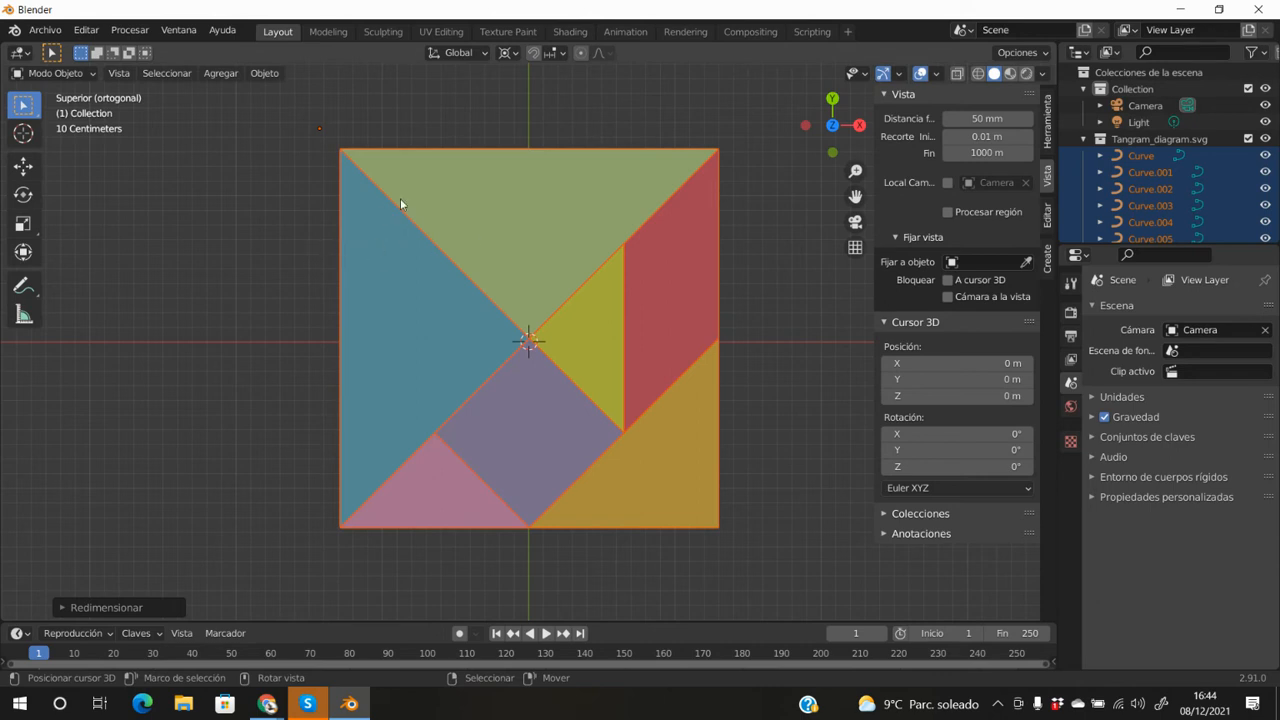
- Select the large green triangle and open the Geometry settings of its curve data
click(466, 186)
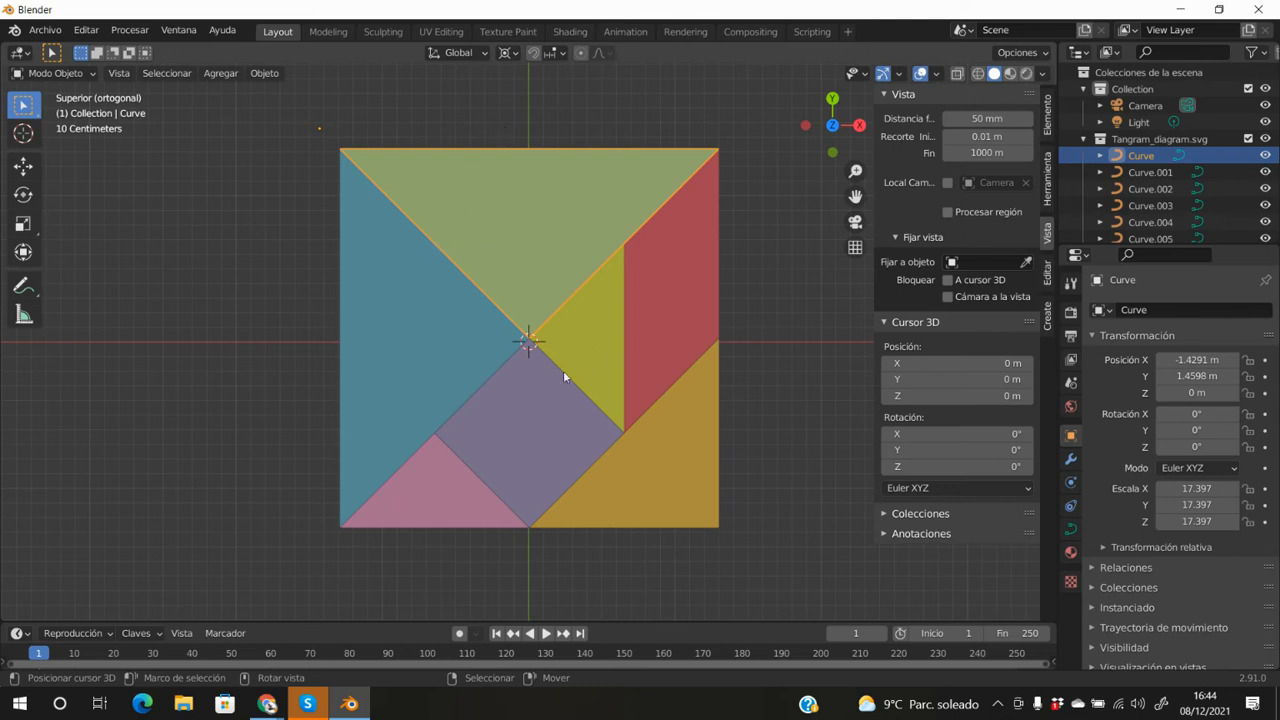
middle_drag(642, 603, 630, 450)
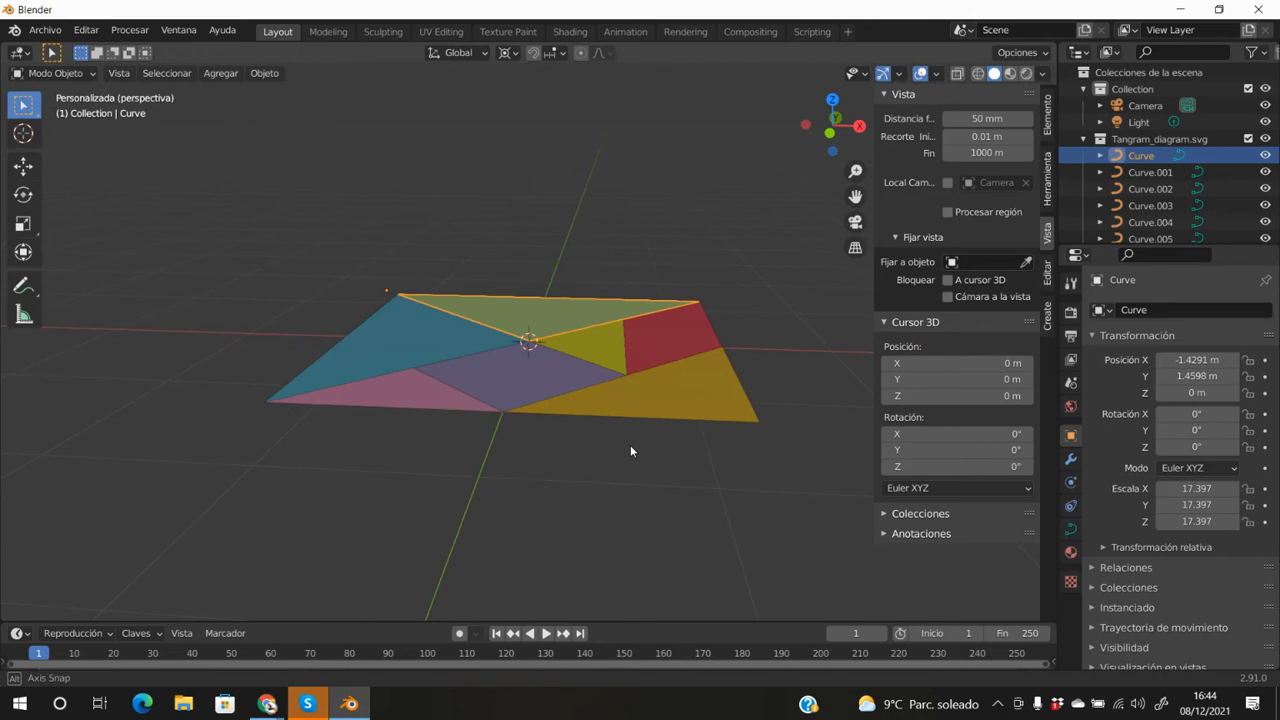
click(1071, 530)
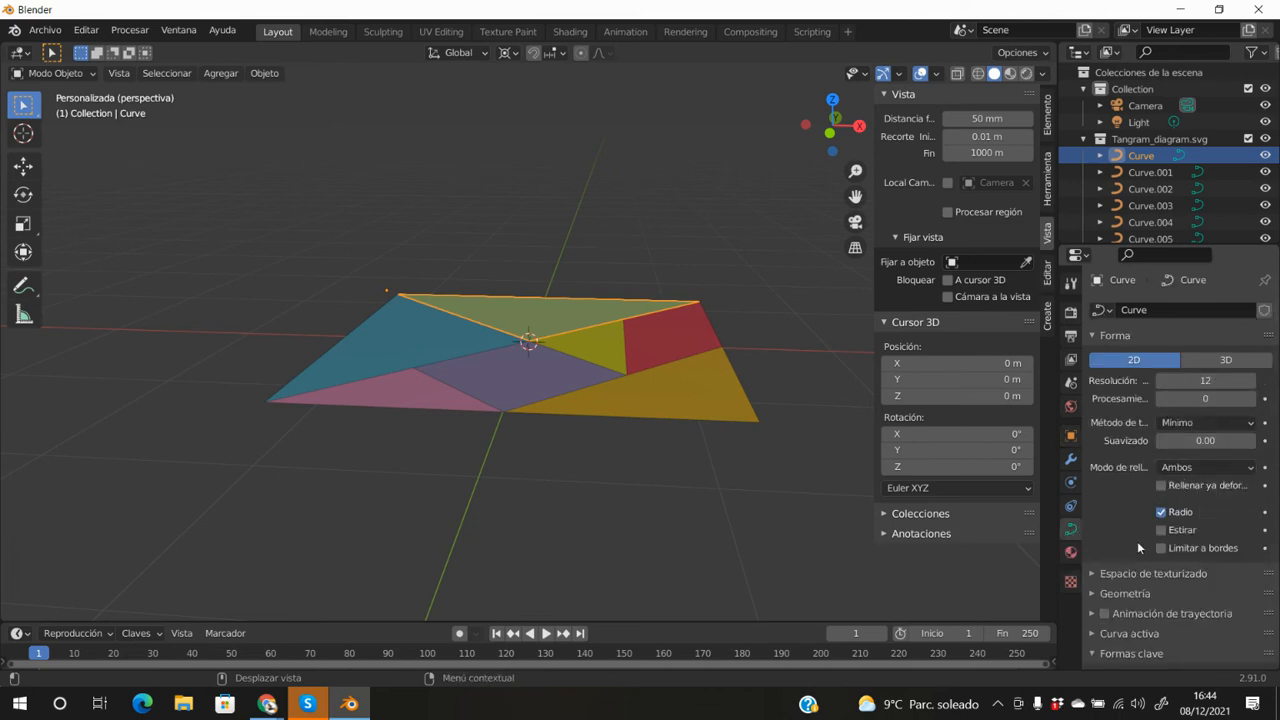
scroll(1139, 540, down, 2)
click(1090, 533)
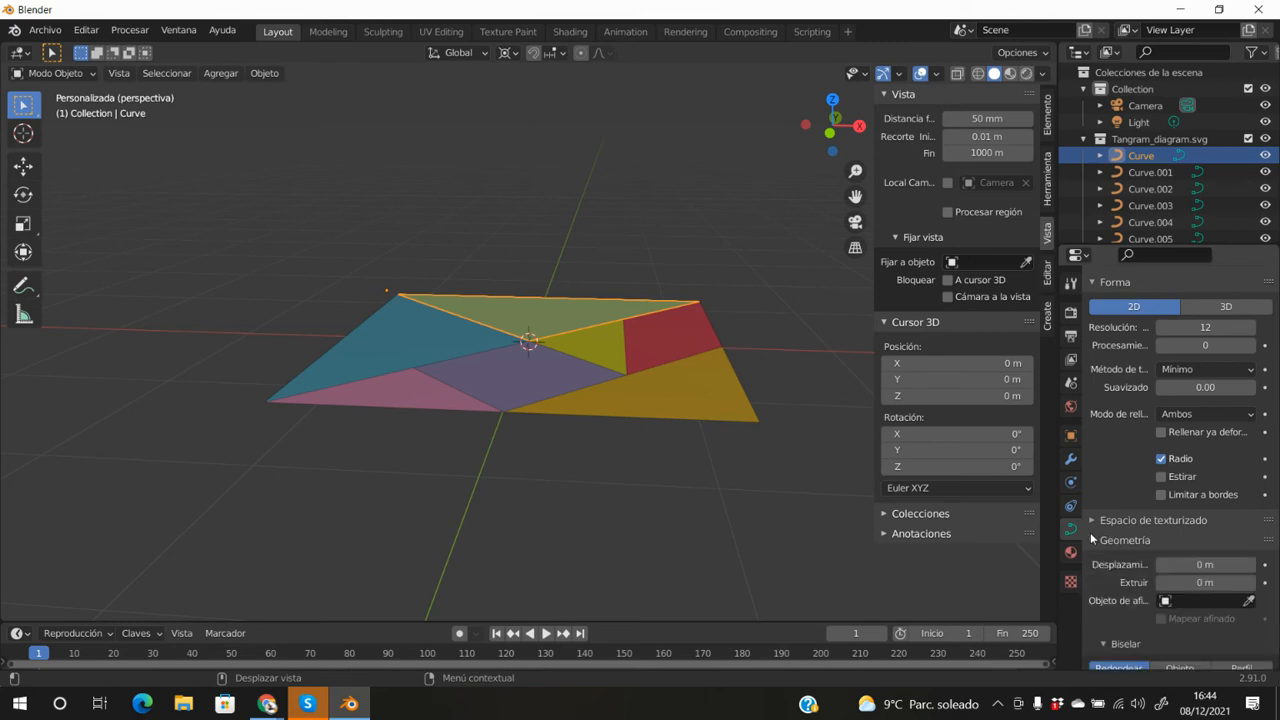
- Extrude the large green triangle curve by 0.2 m and reduce the extrusion to 0.02 m
click(1205, 582)
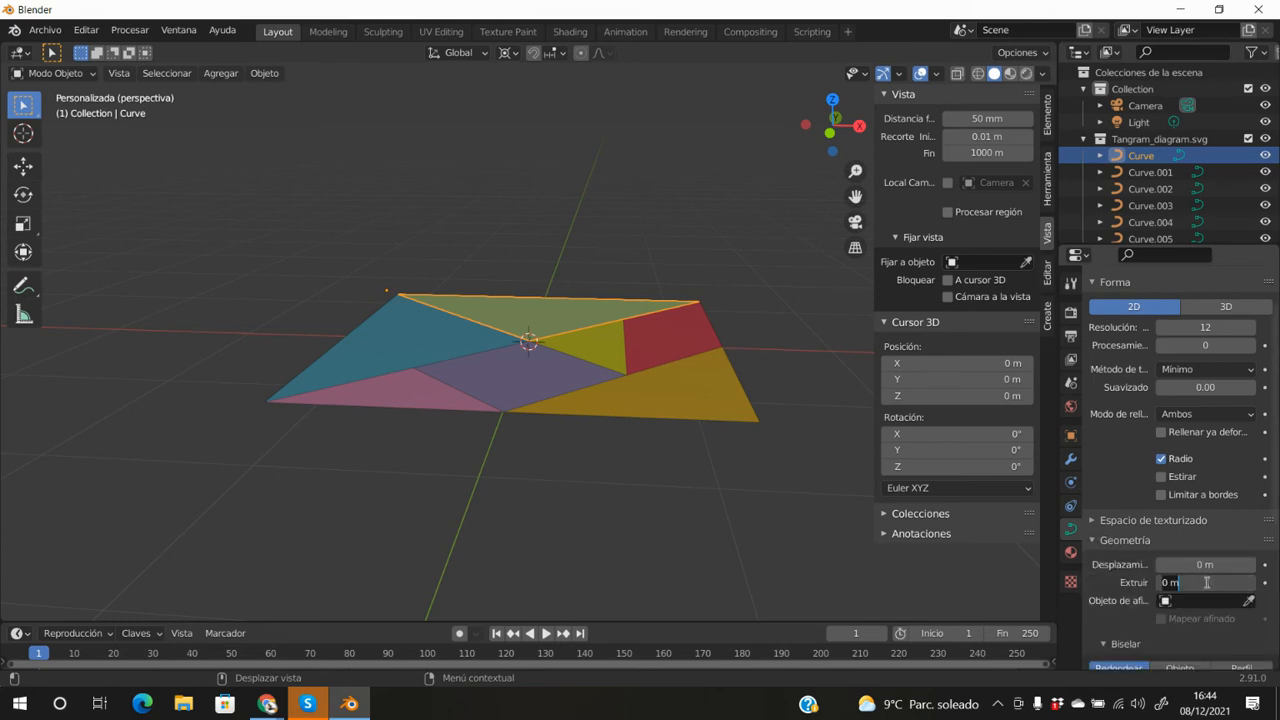
text(0.2)
key(Return)
click(1205, 582)
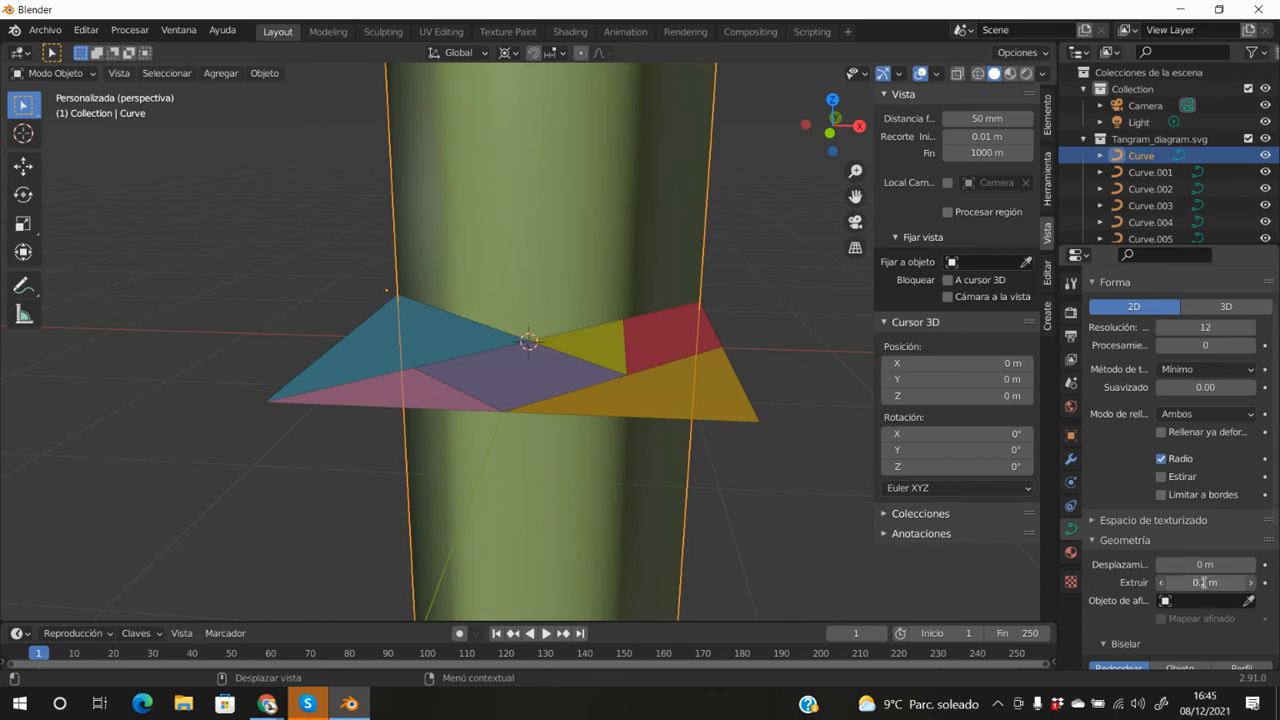
text(0)
key(Return)
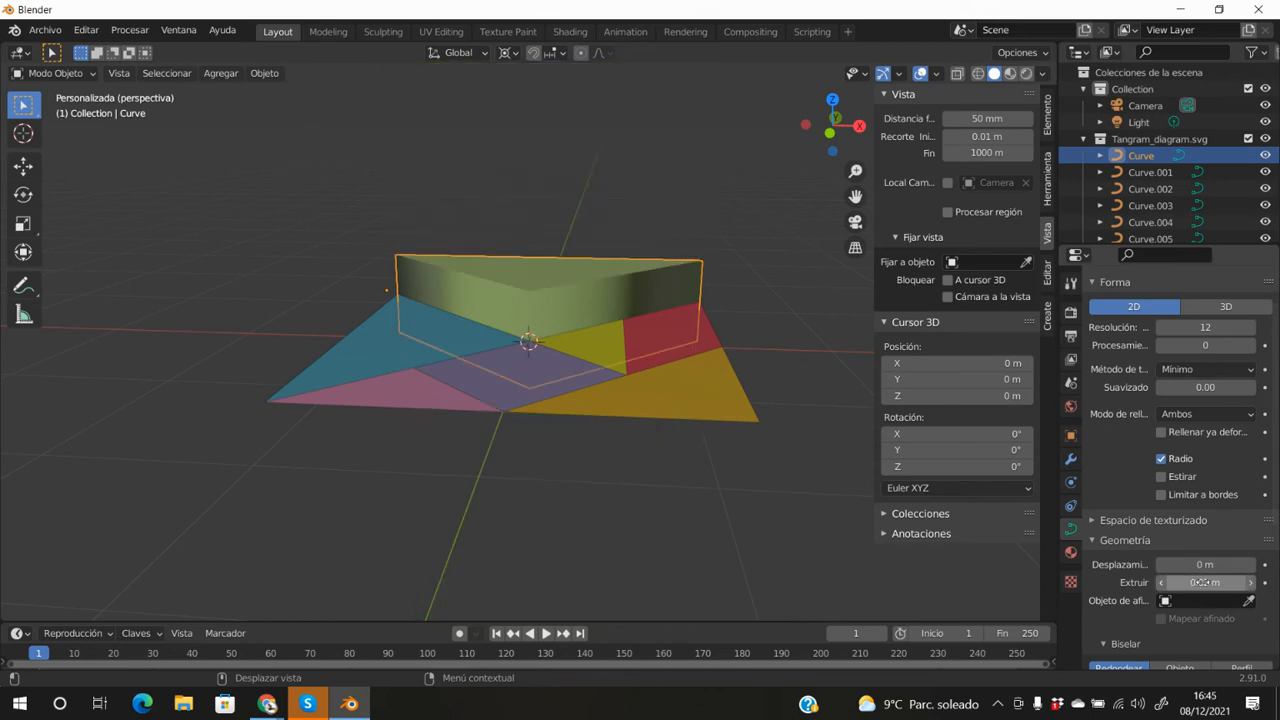
- Set the Z dimension of the green triangle to 0.4 m
click(1046, 118)
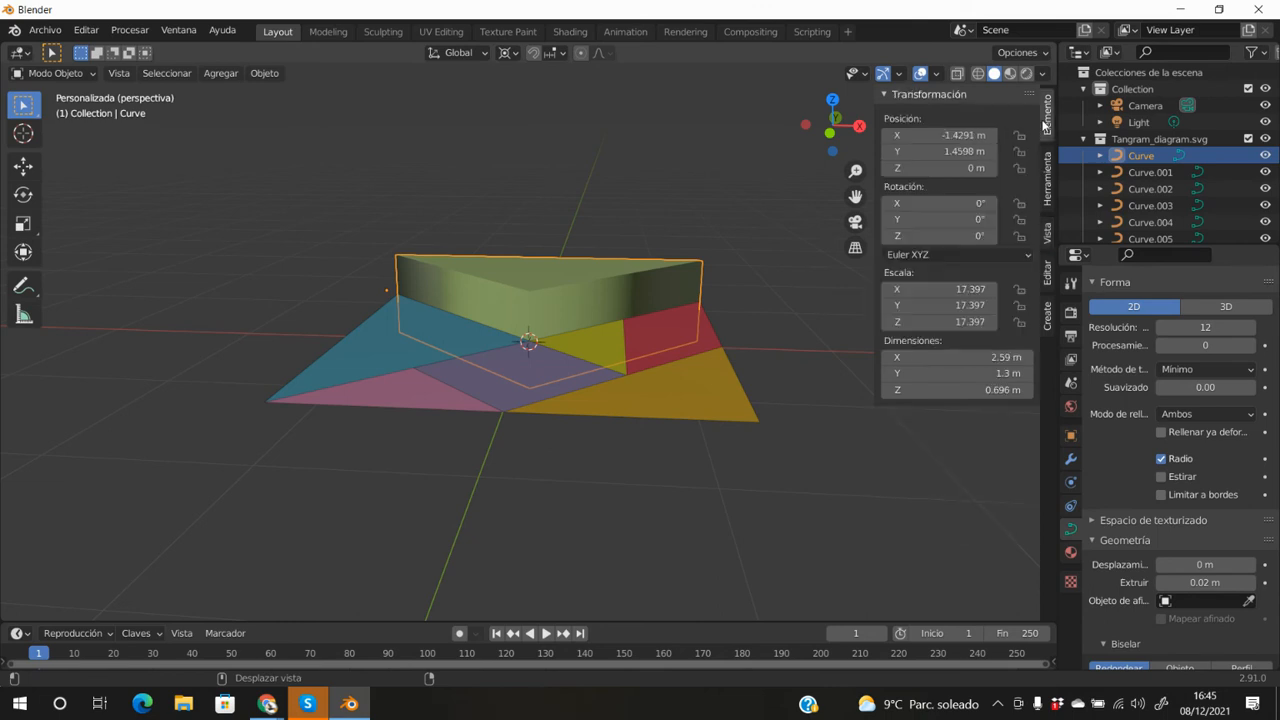
click(1000, 389)
text(0.4)
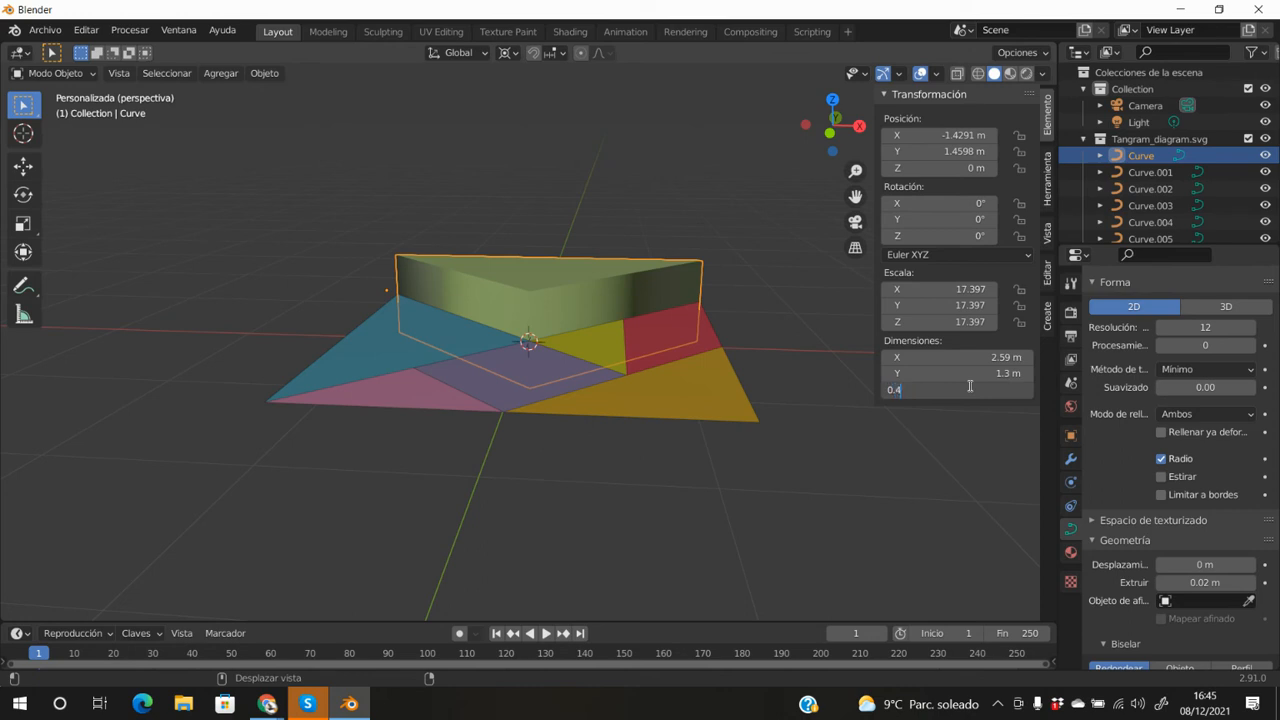
key(Return)
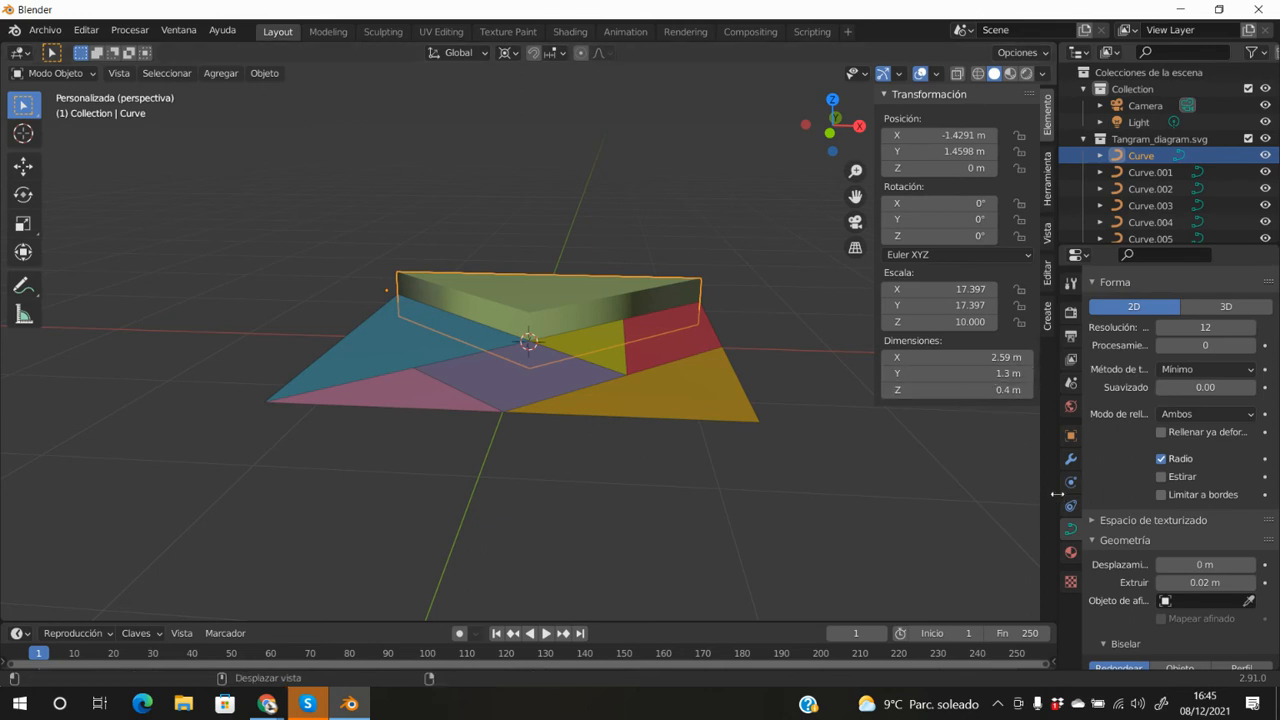
- Set the extrusion of the green triangle's curve to 0.015 m
click(1002, 389)
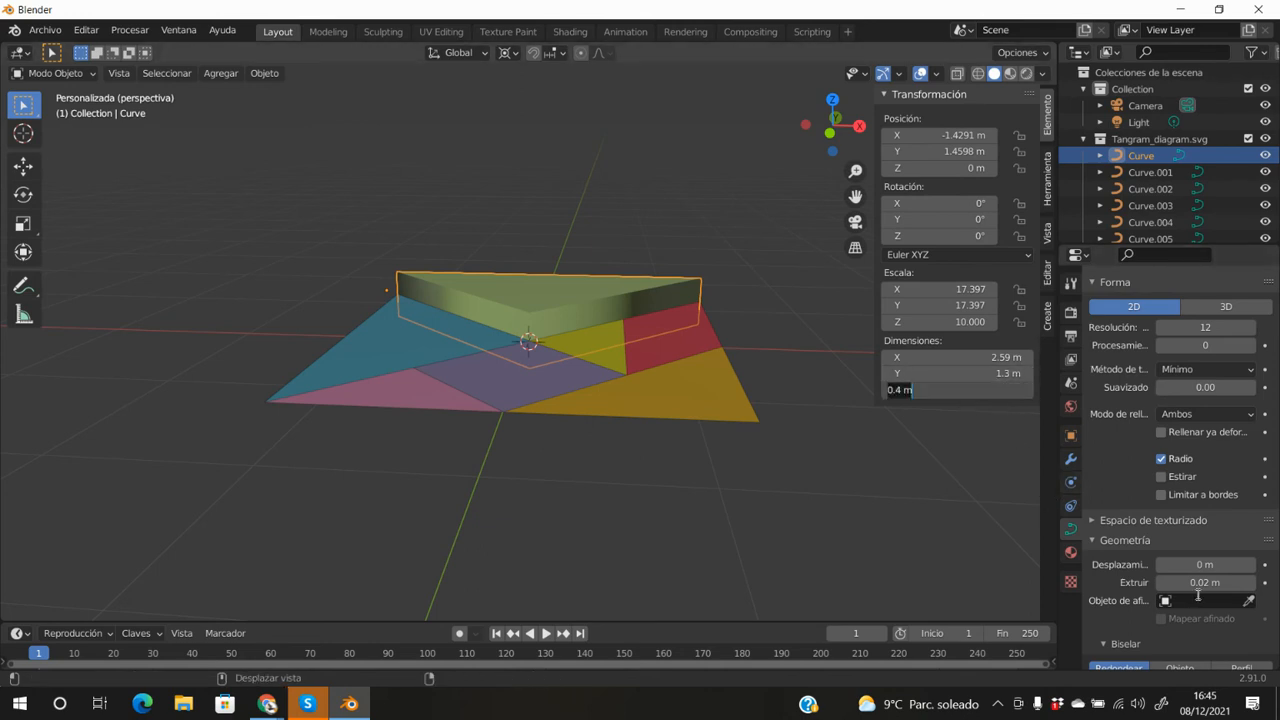
key(Return)
double_click(1198, 584)
text(0)
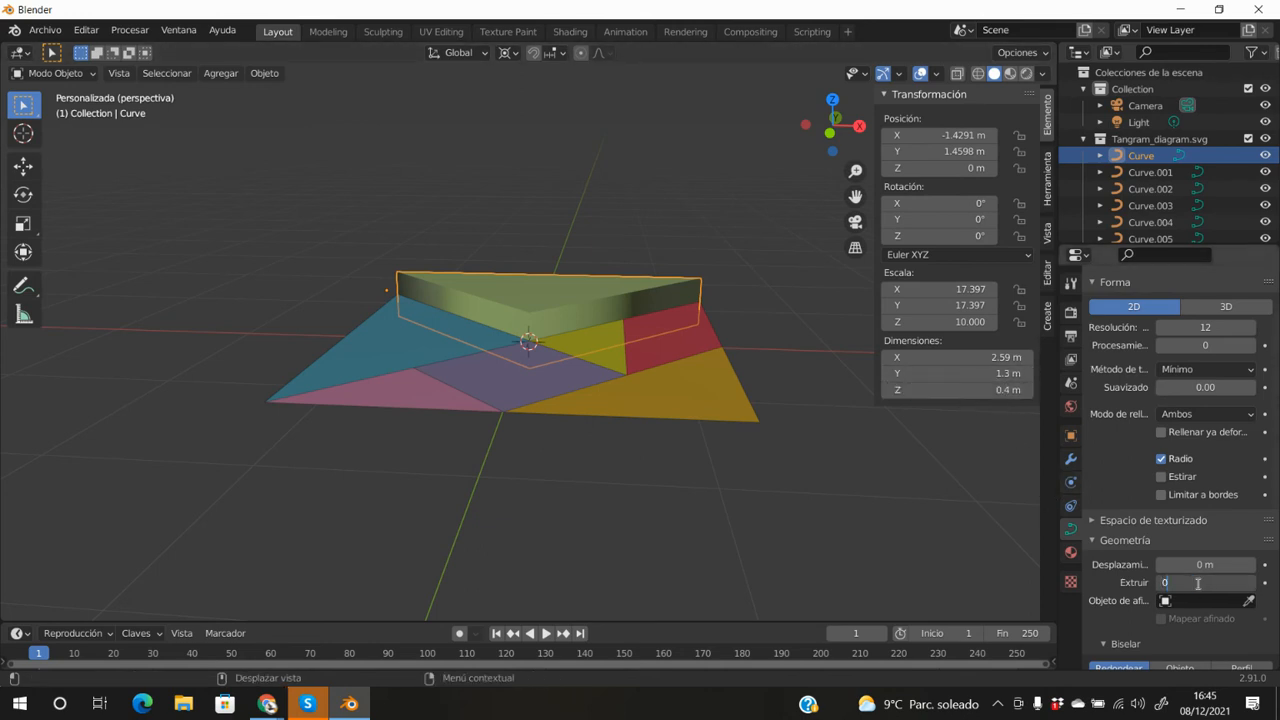
text(.015)
key(Return)
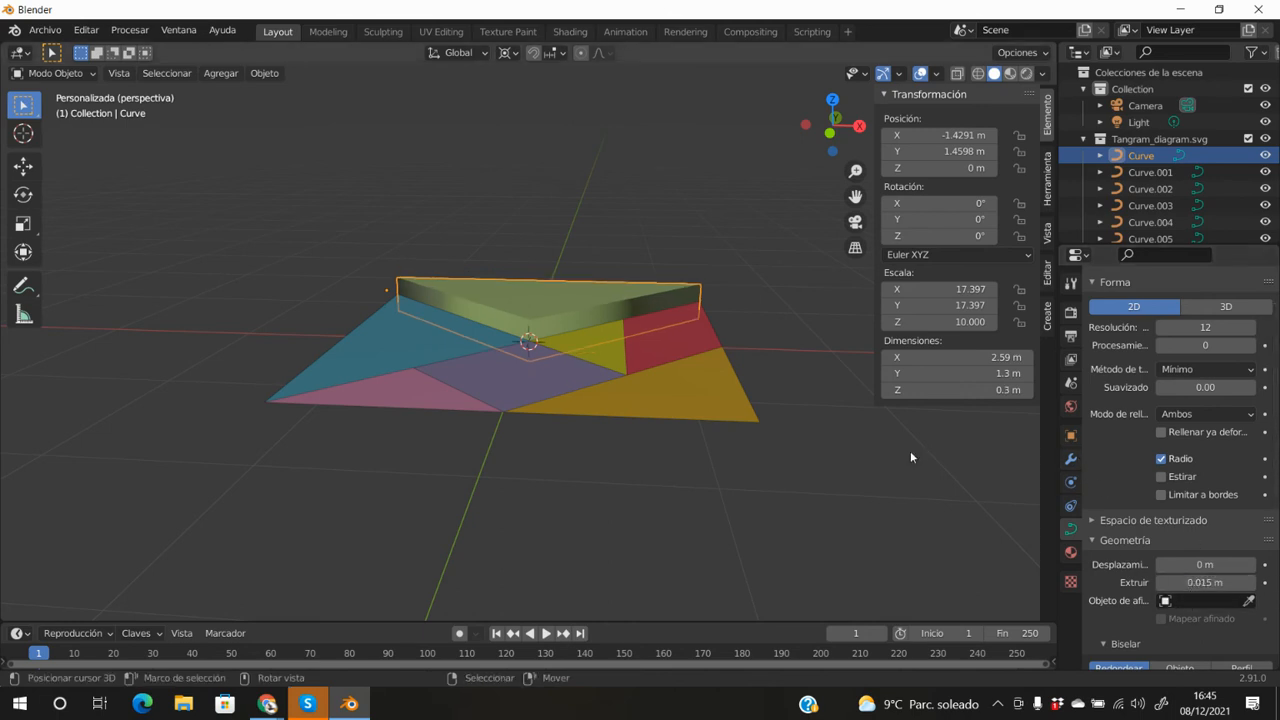
- Extrude the red parallelogram curve by 0.015 m and set its Z dimension to 0.4 m
click(659, 354)
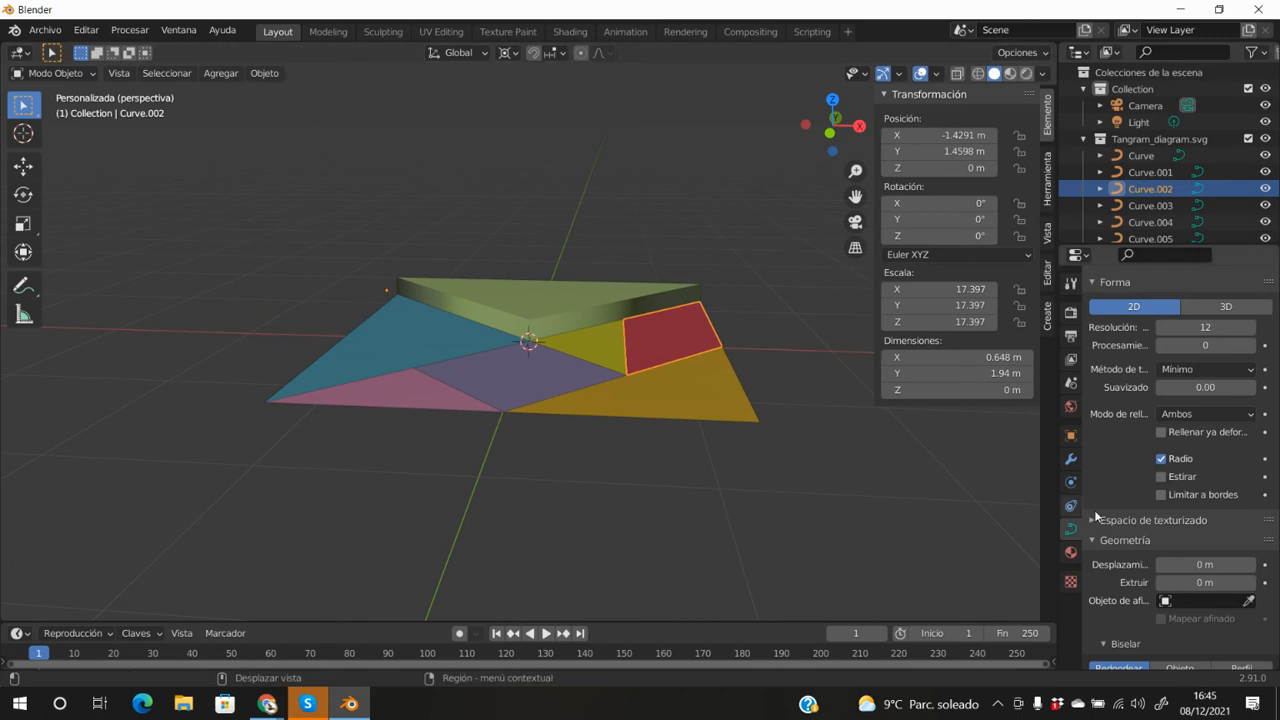
double_click(1188, 581)
text(.015)
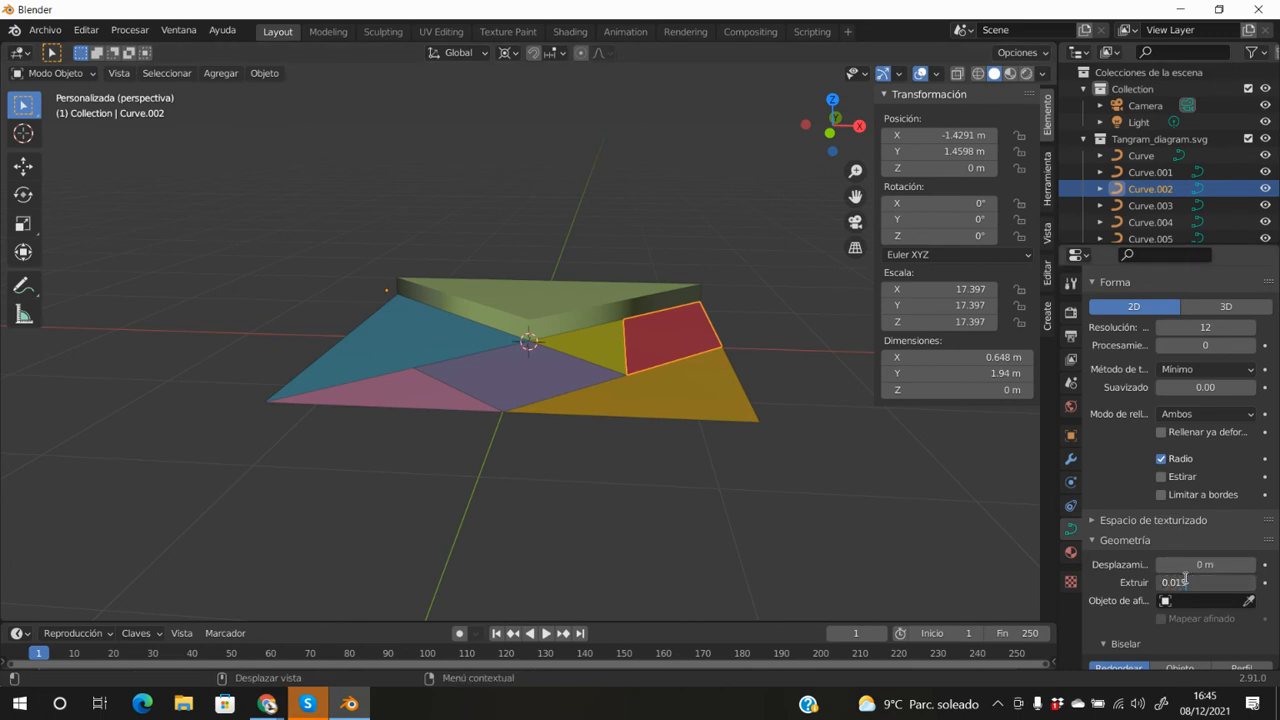
key(Return)
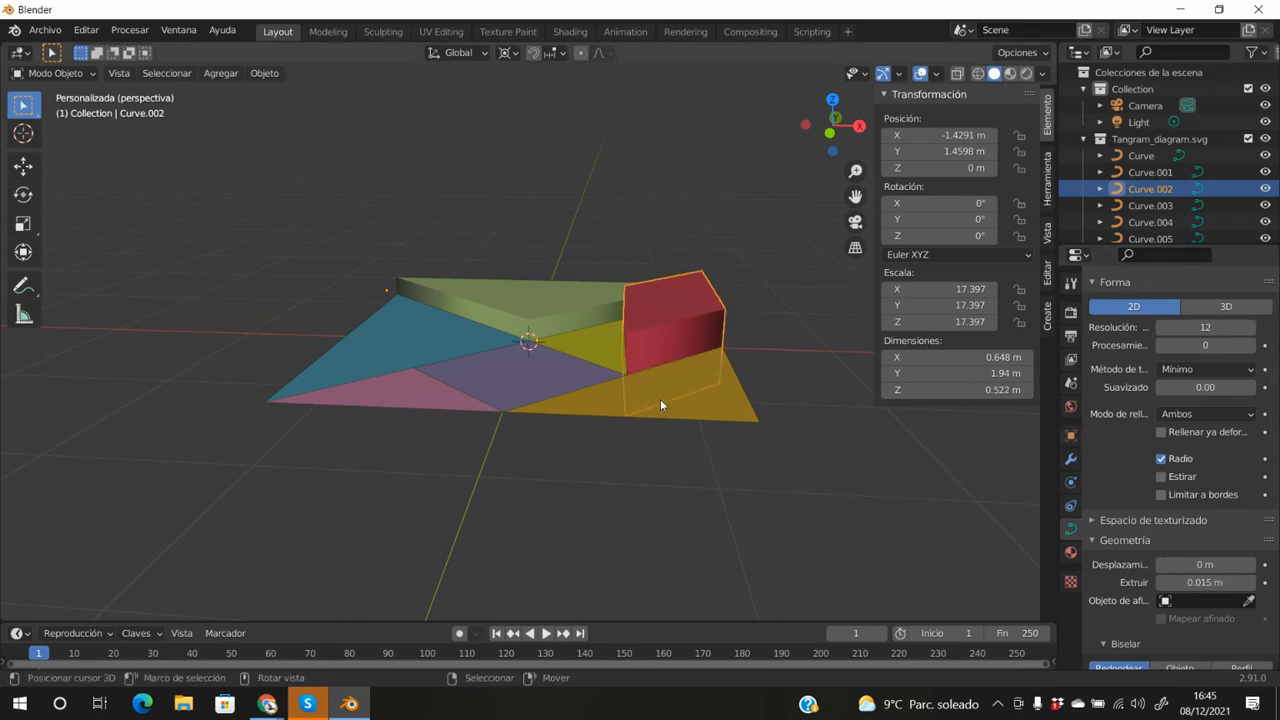
middle_drag(685, 382, 704, 360)
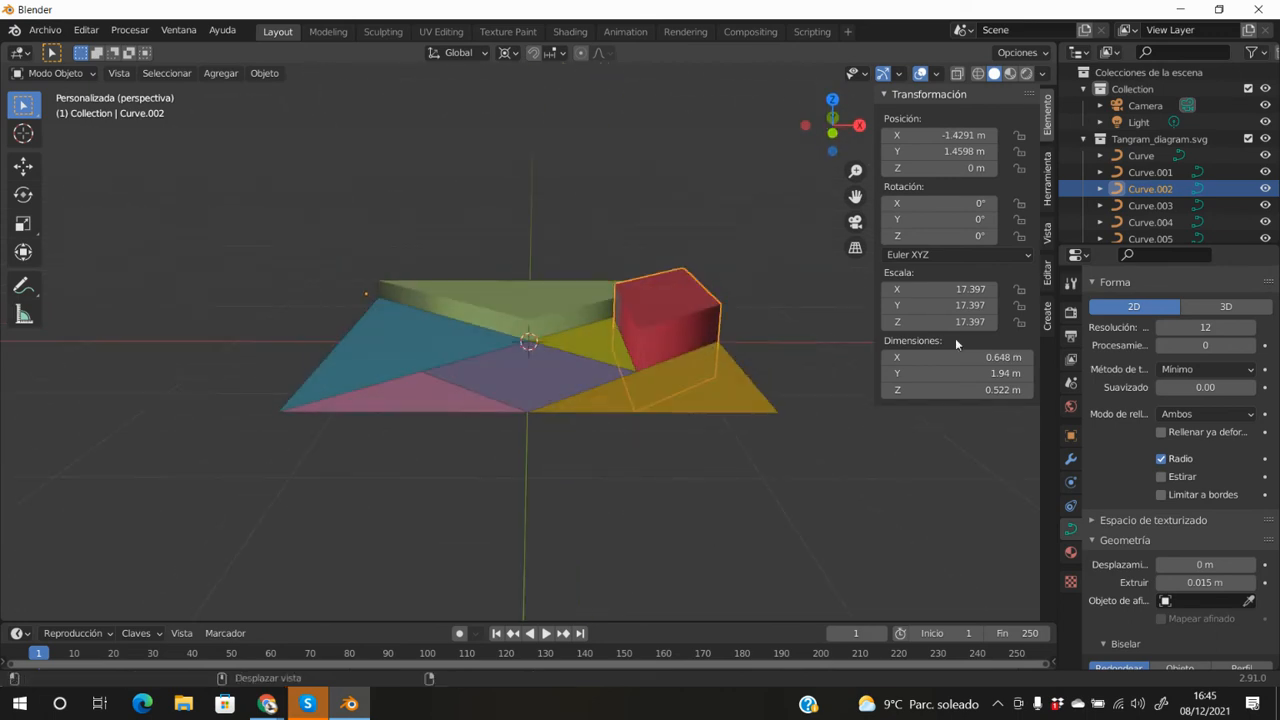
text(0.4)
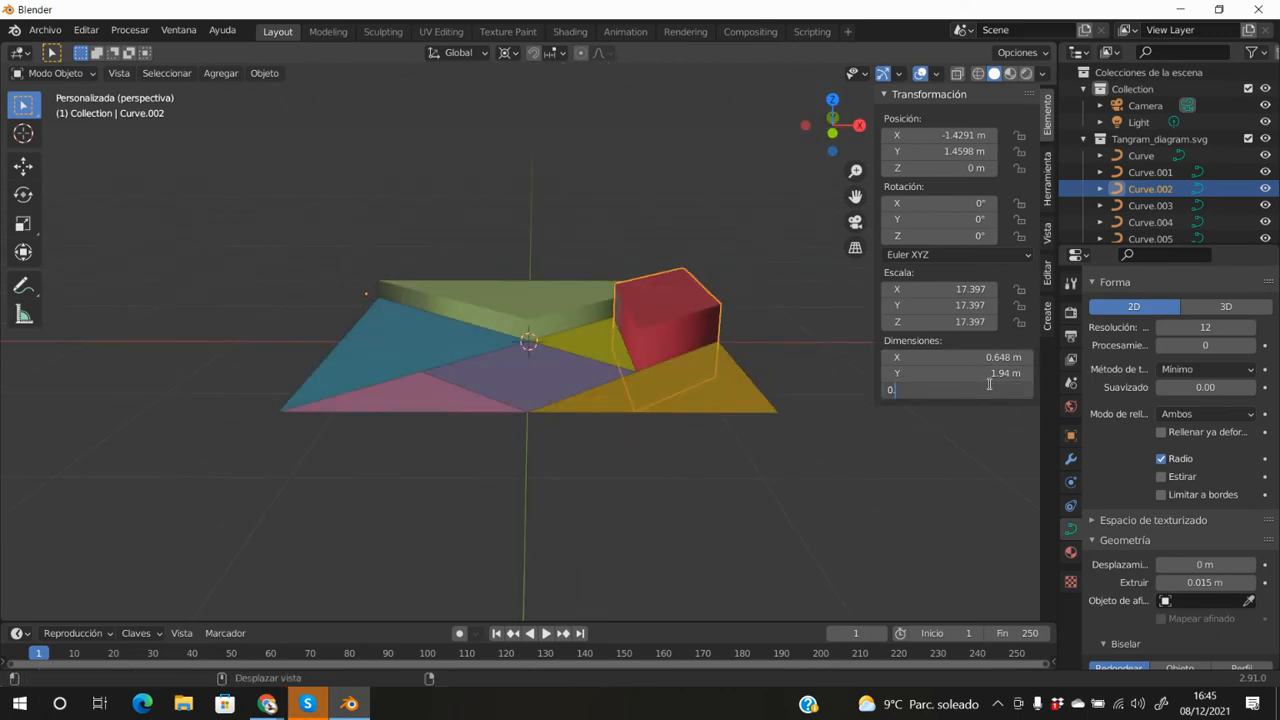
key(Return)
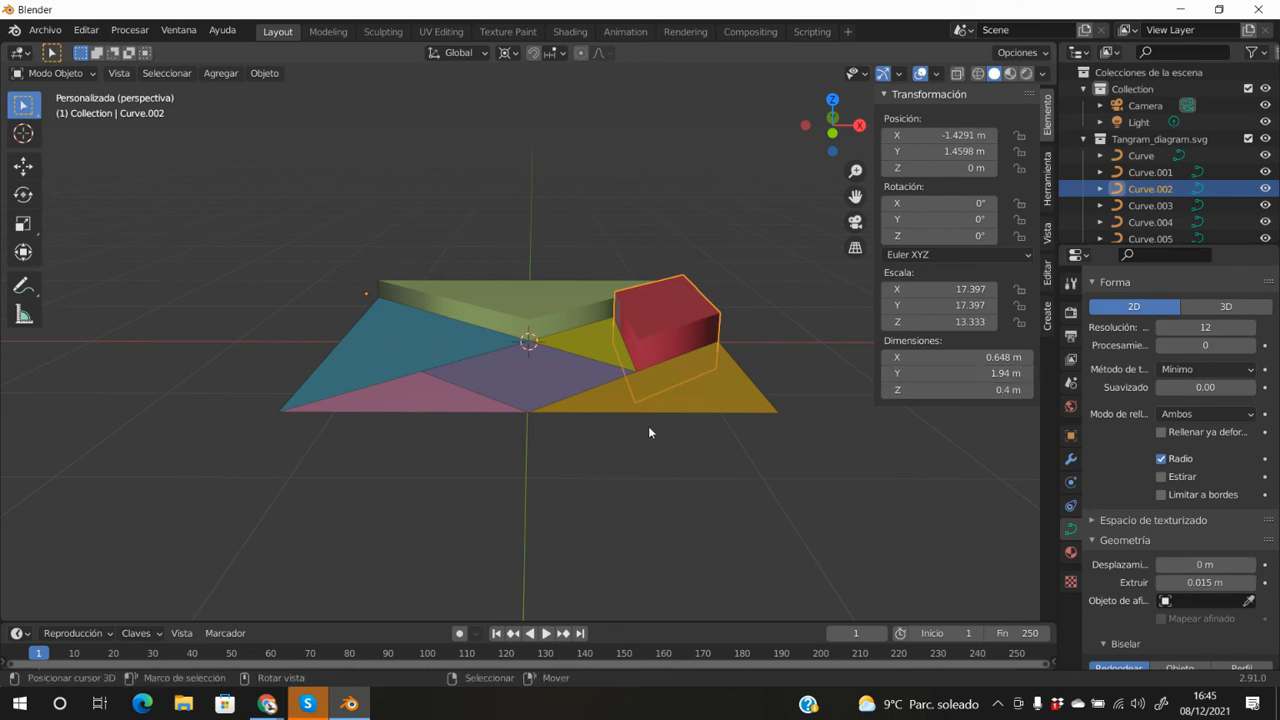
- Undo all extrusion and Z dimension changes on the red parallelogram and the green triangle
scroll(648, 426, up, 5)
middle_drag(646, 429, 913, 458)
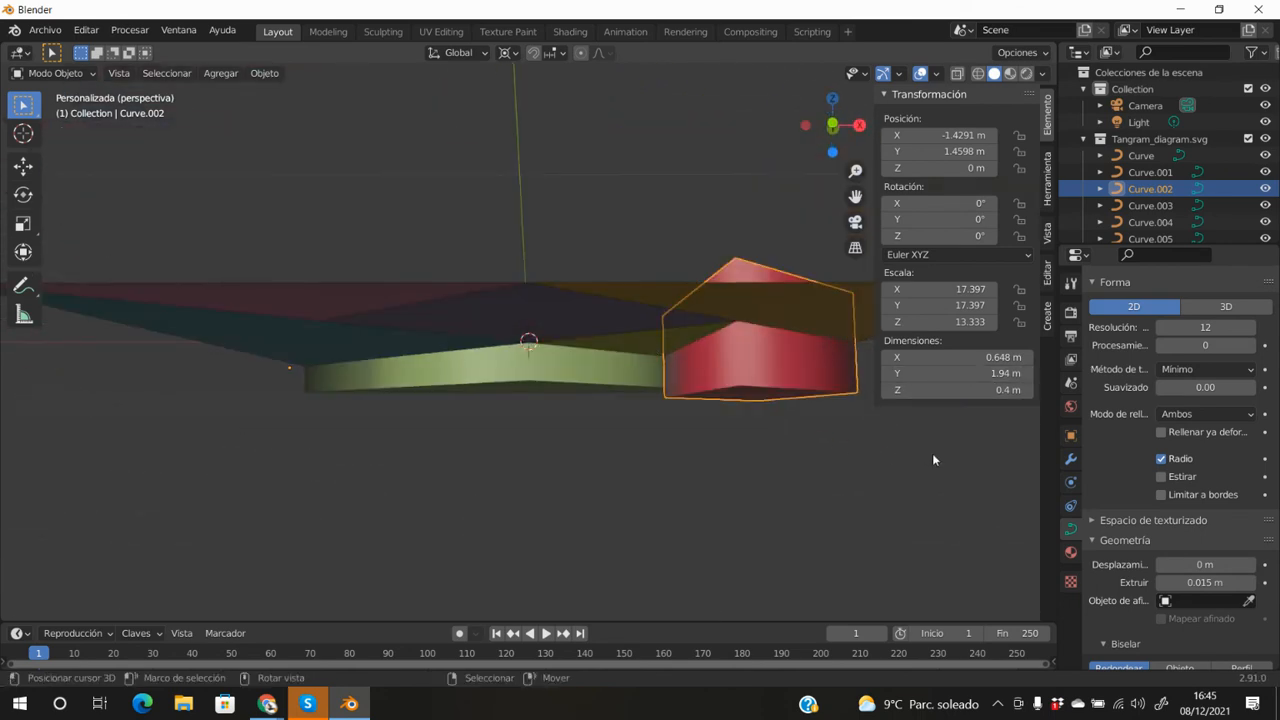
key(ctrl+z)
key(ctrl+z)
key(ctrl+z)
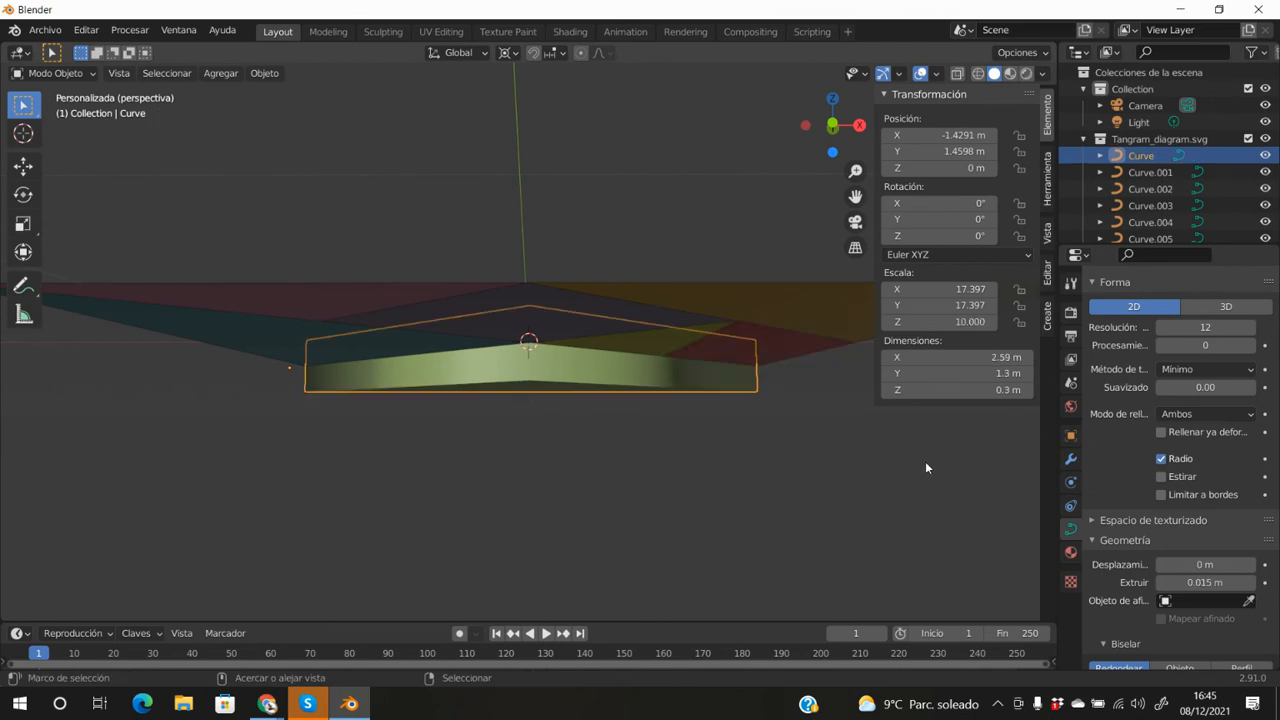
key(ctrl+z)
key(ctrl+z)
key(ctrl+z)
key(ctrl+z)
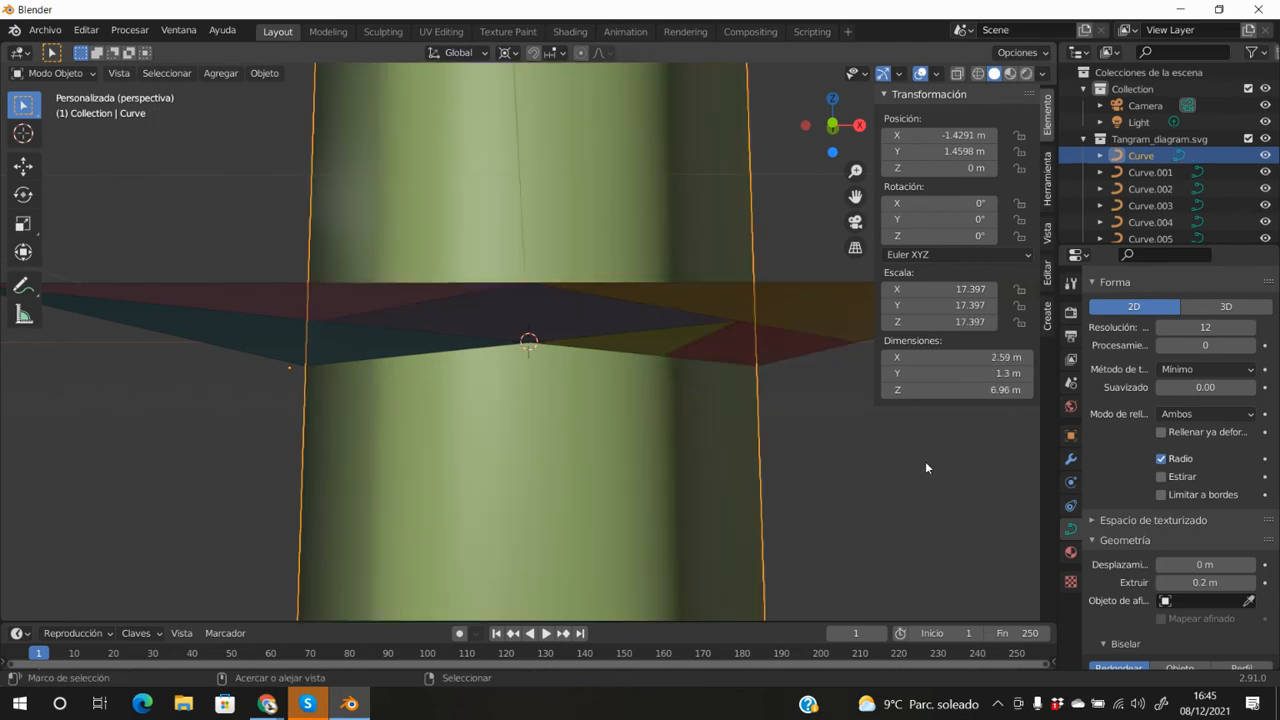
key(ctrl+z)
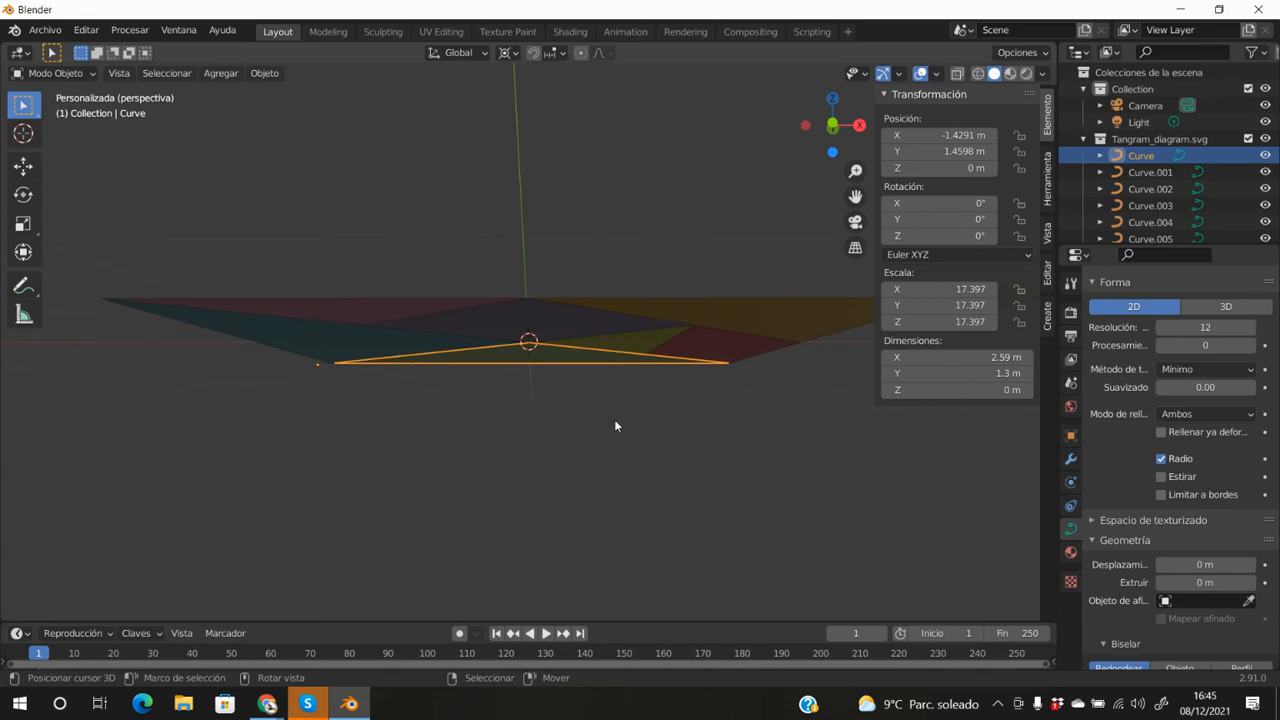
- Select all the tangram curves with the green triangle active and set the extrusion to 0.01 m
middle_drag(615, 426, 667, 442)
middle_drag(693, 362, 691, 455)
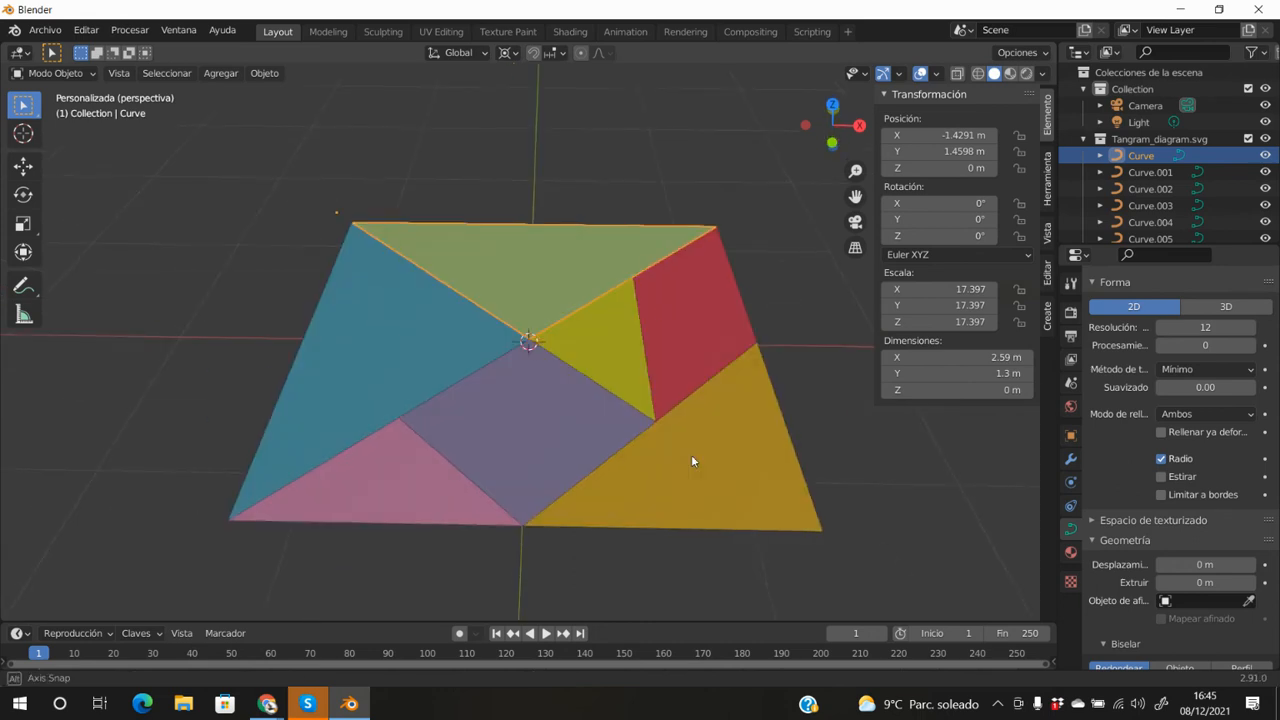
scroll(305, 211, down, 1)
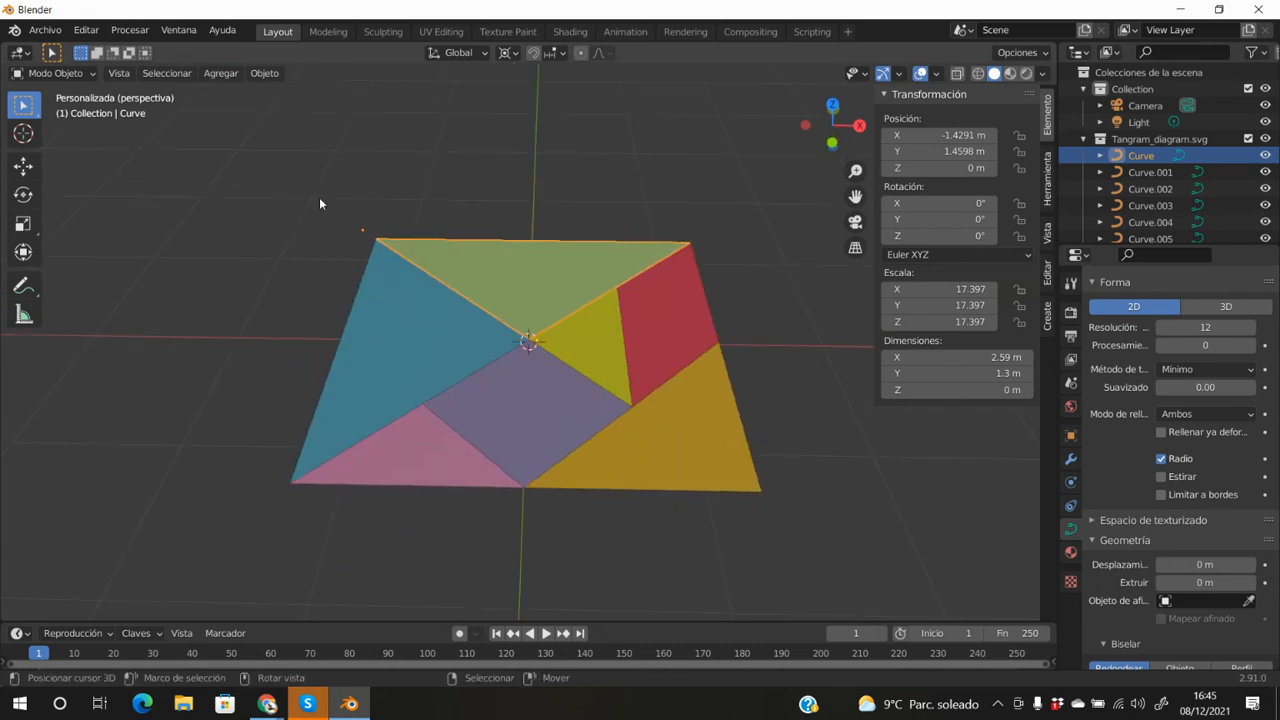
key(b)
drag(241, 191, 796, 556)
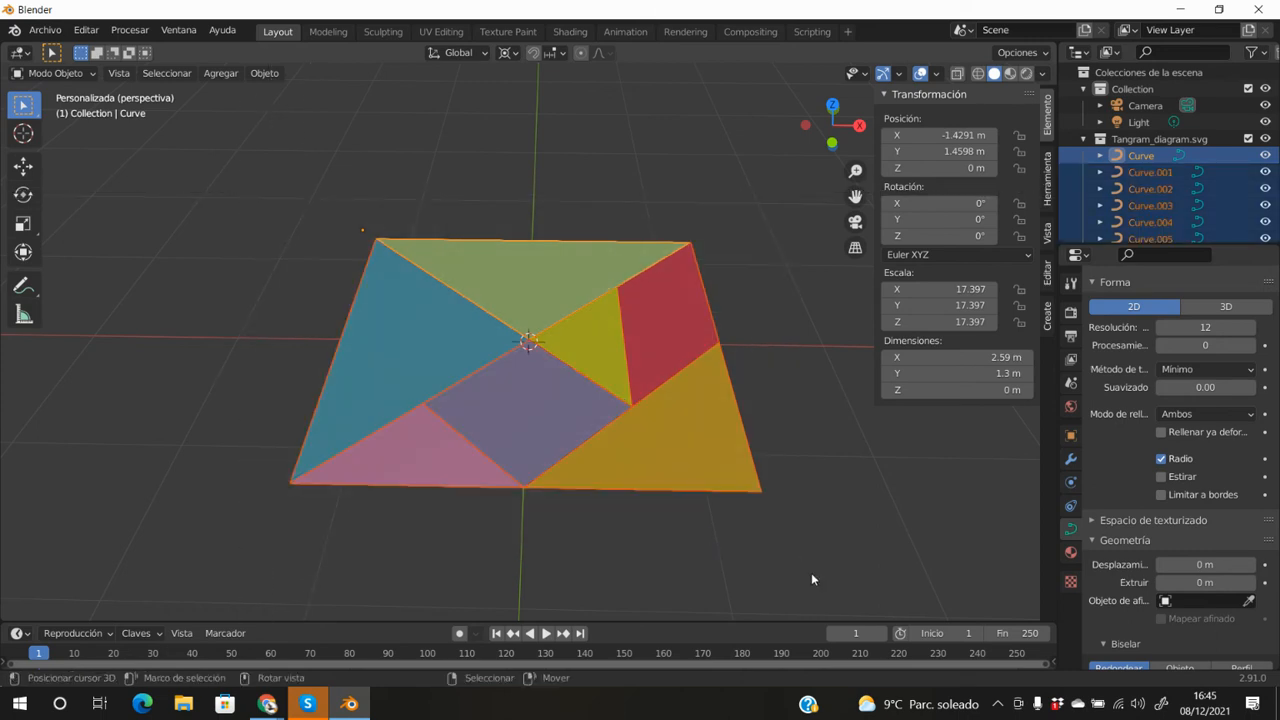
click(1251, 583)
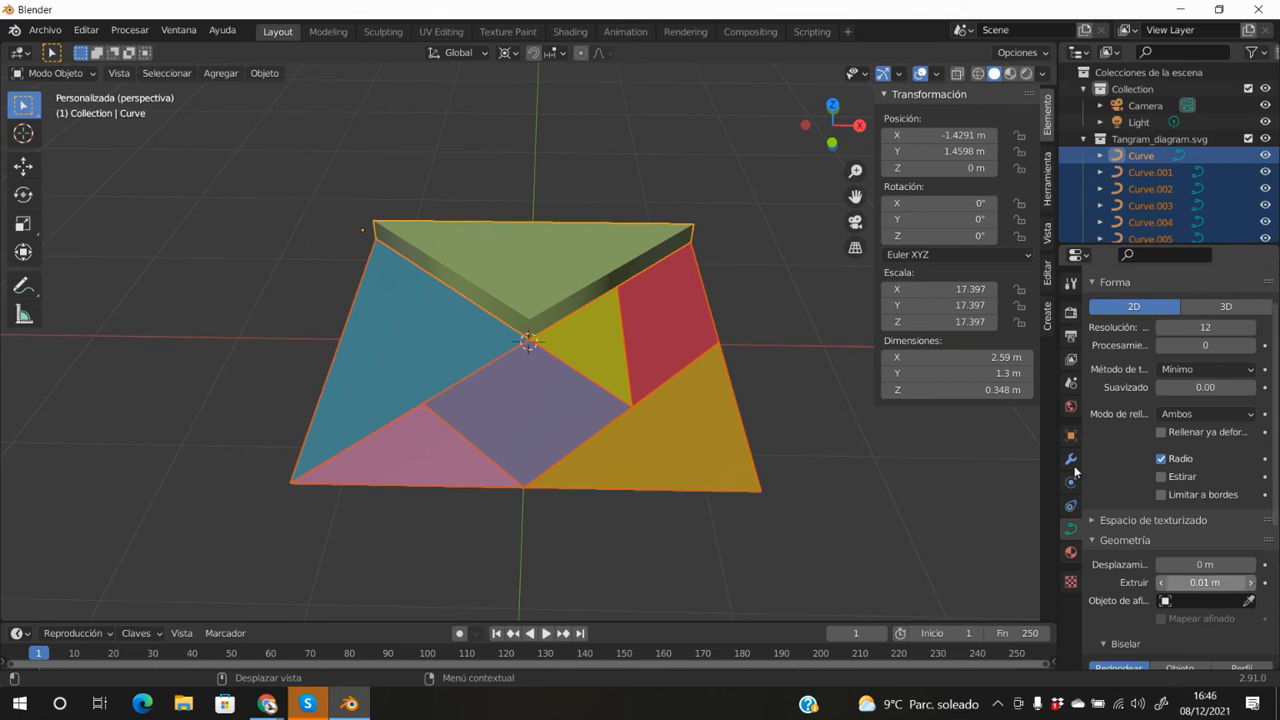
- Extrude the red parallelogram and the golden-brown corner triangle individually by 0.01 m each
click(703, 314)
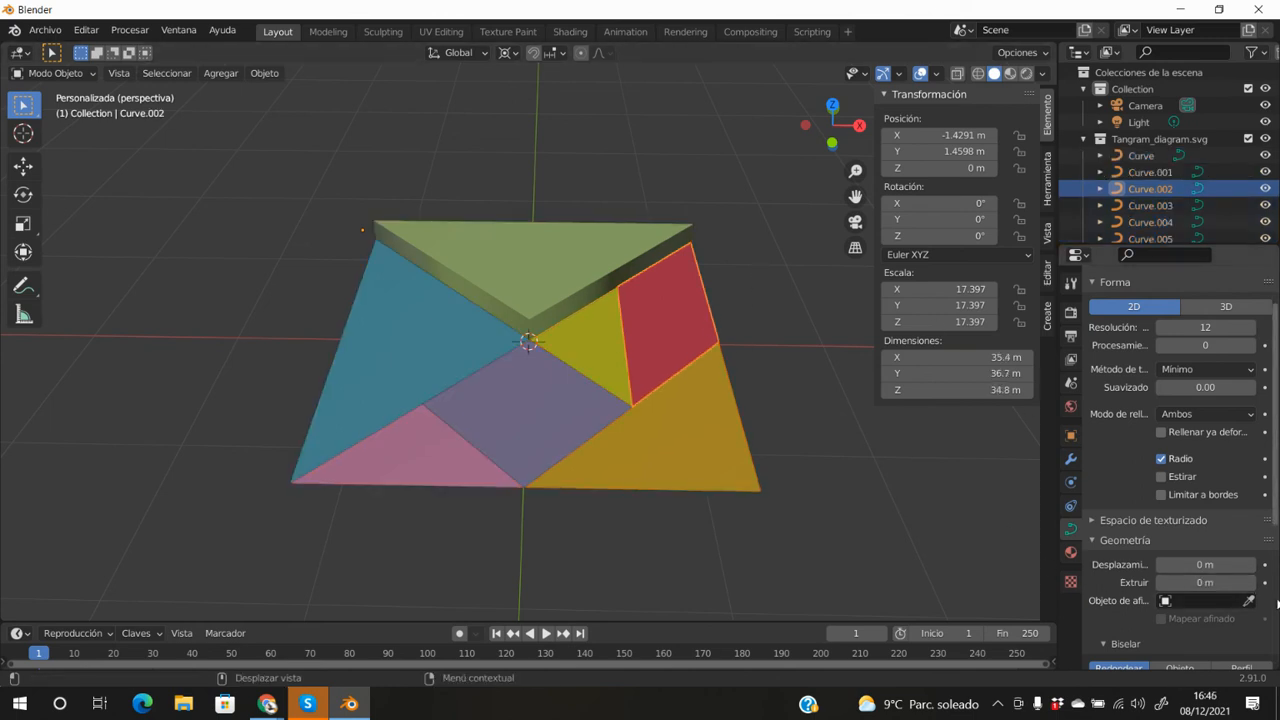
click(1248, 587)
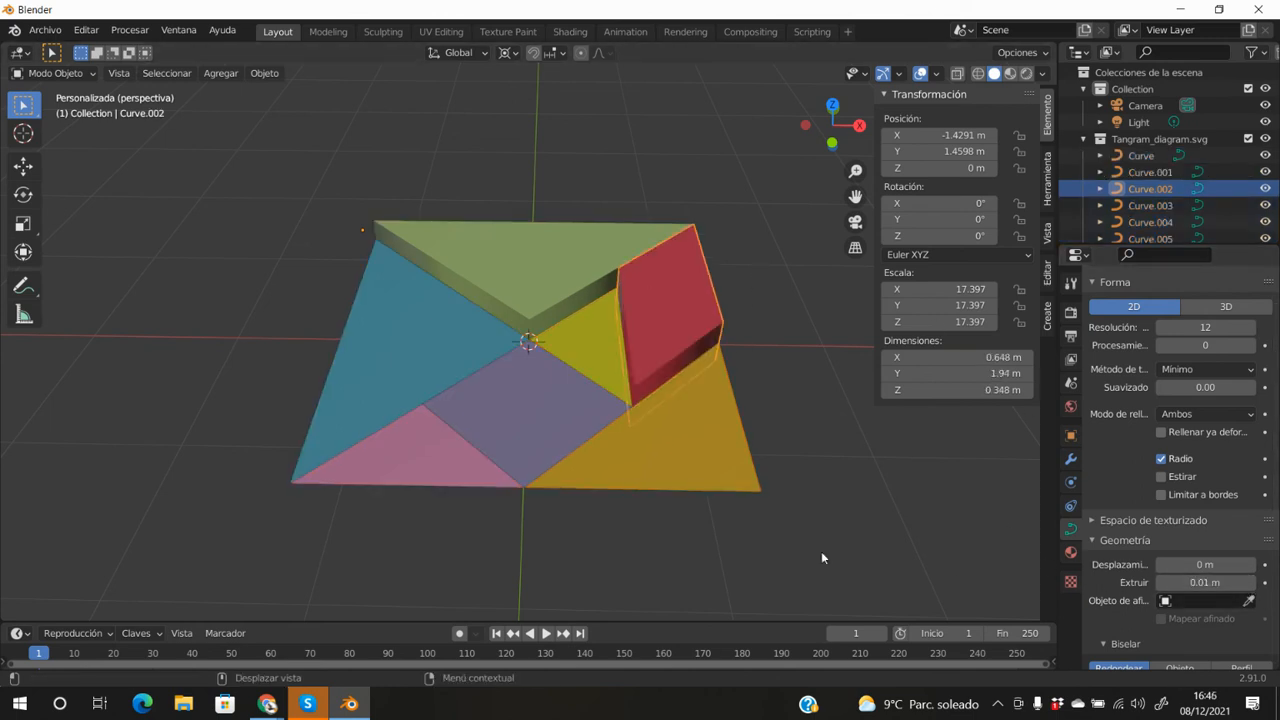
click(691, 479)
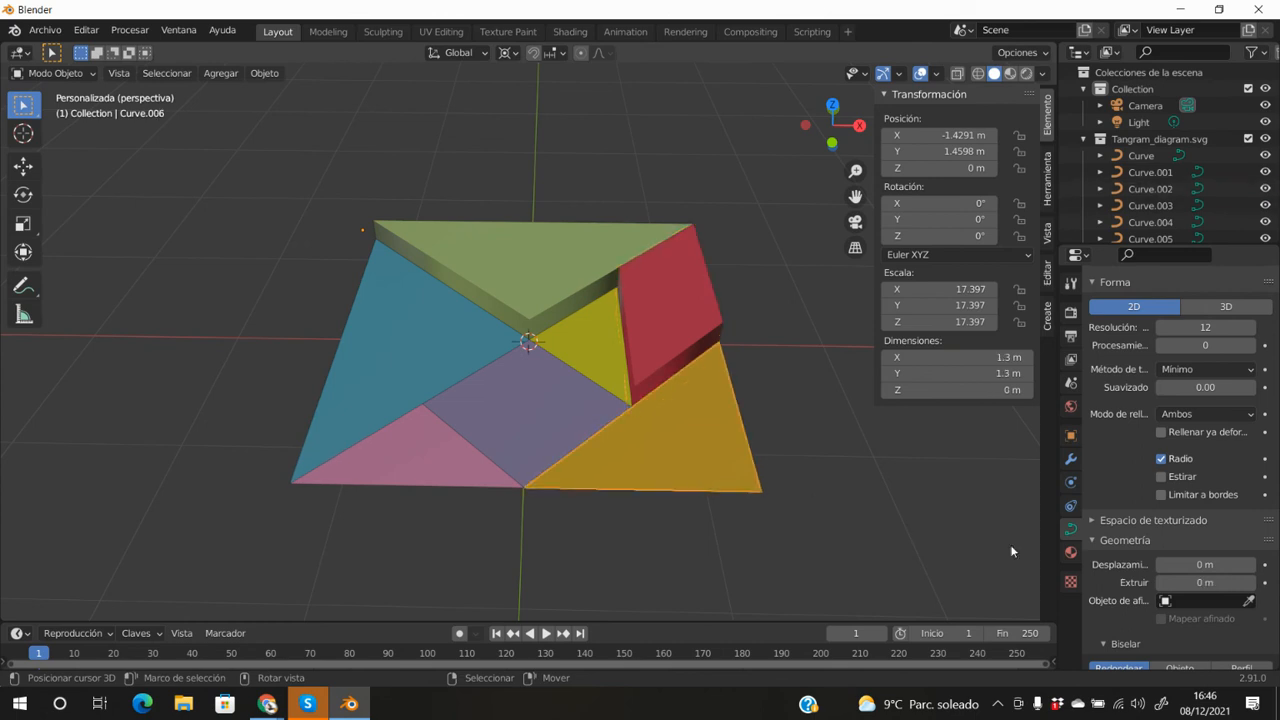
click(1249, 582)
- Extrude the small yellow triangle, the purple square and the small pink triangle individually by 0.01 m each
click(606, 357)
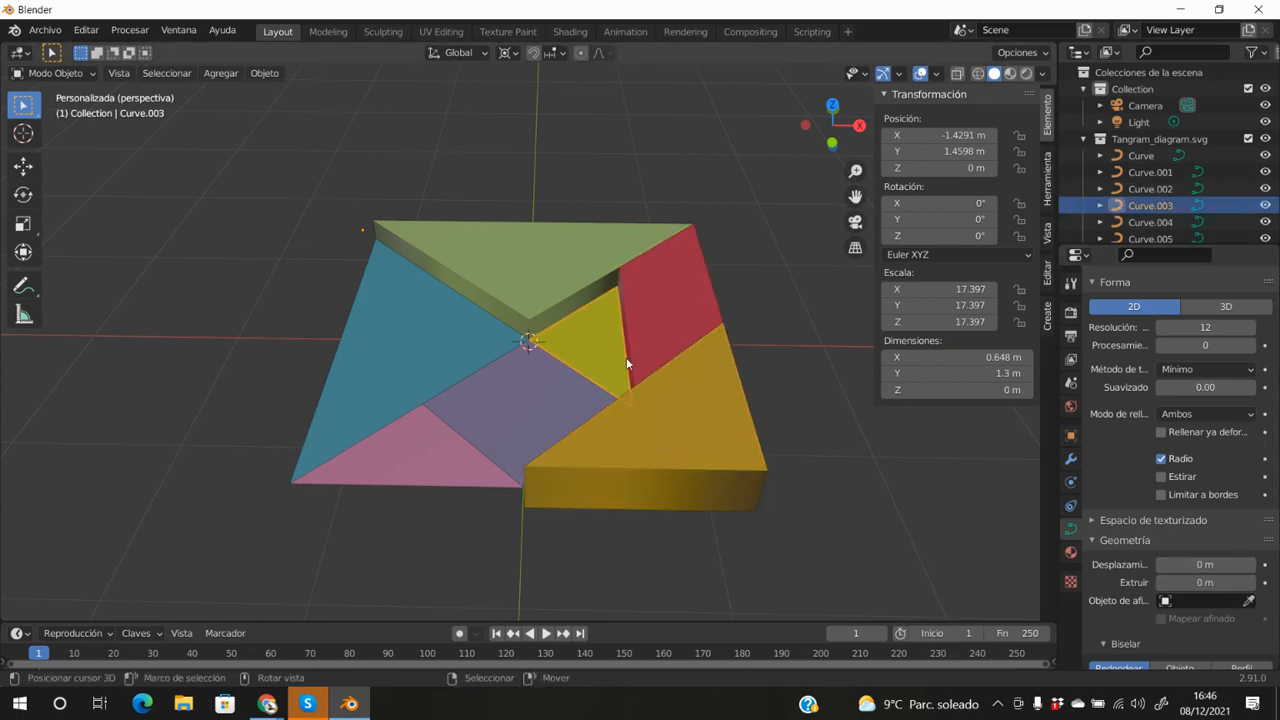
click(1250, 586)
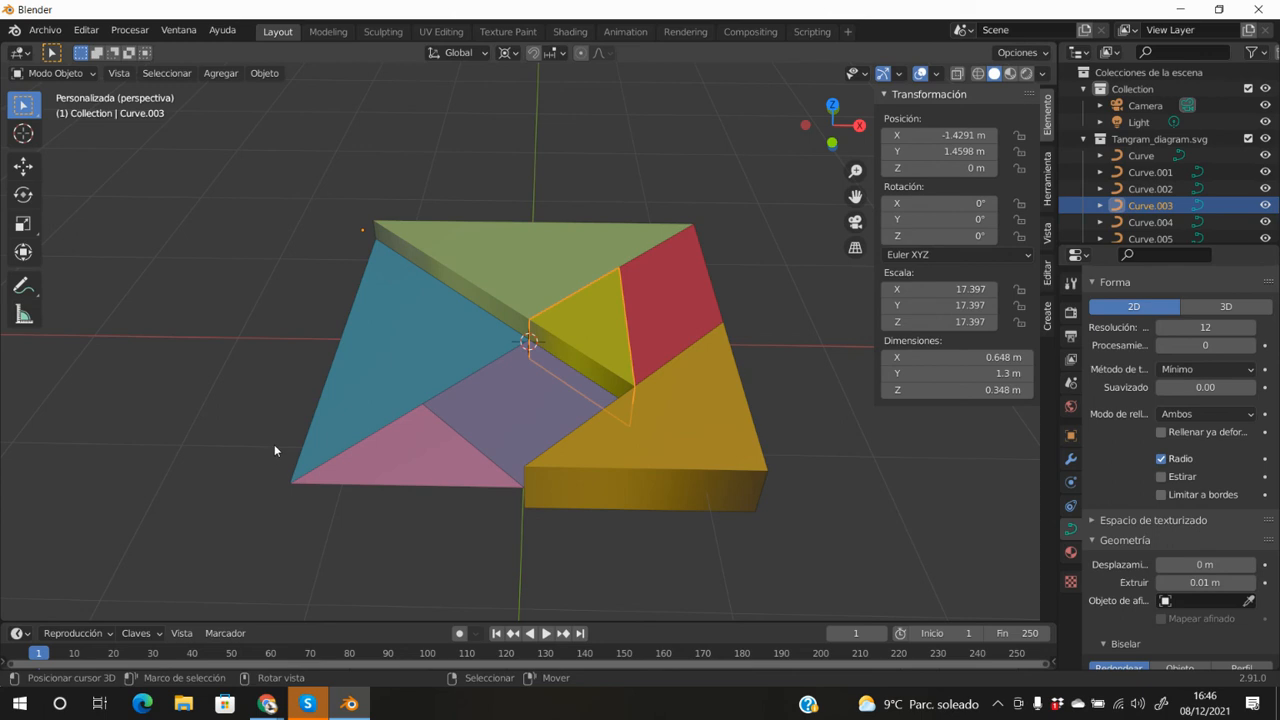
click(548, 430)
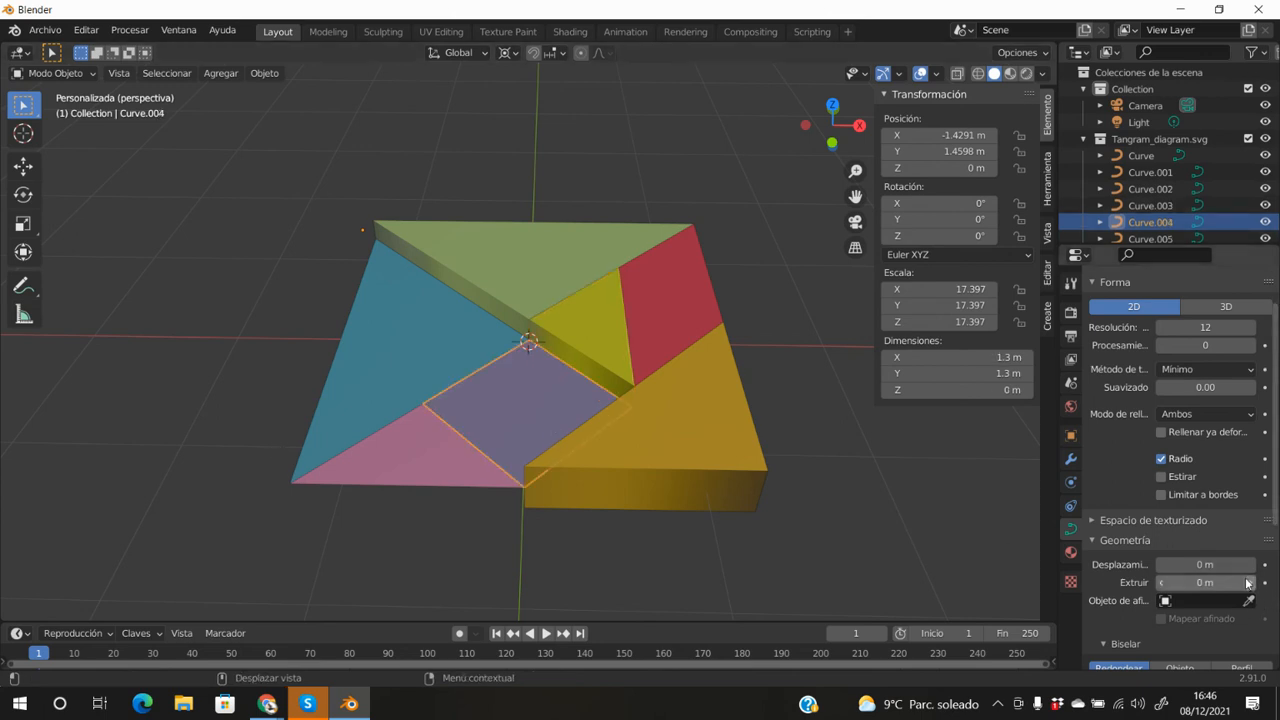
click(1250, 584)
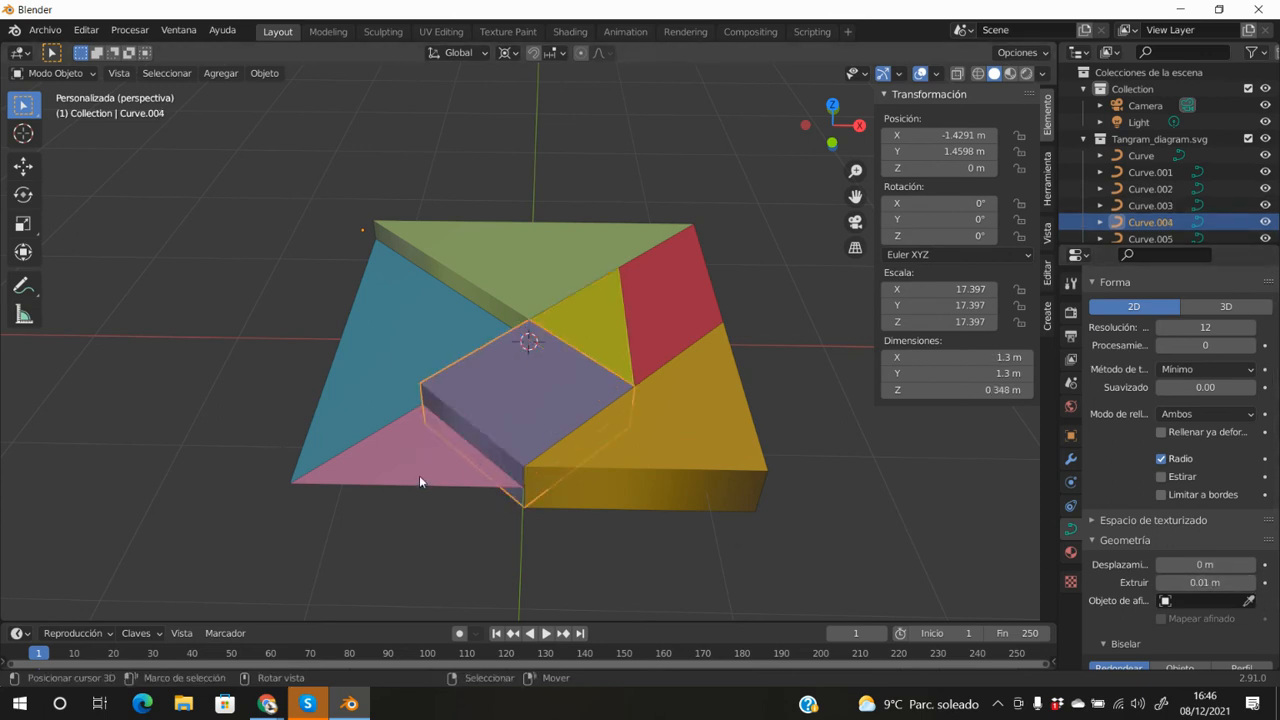
click(419, 475)
click(1250, 583)
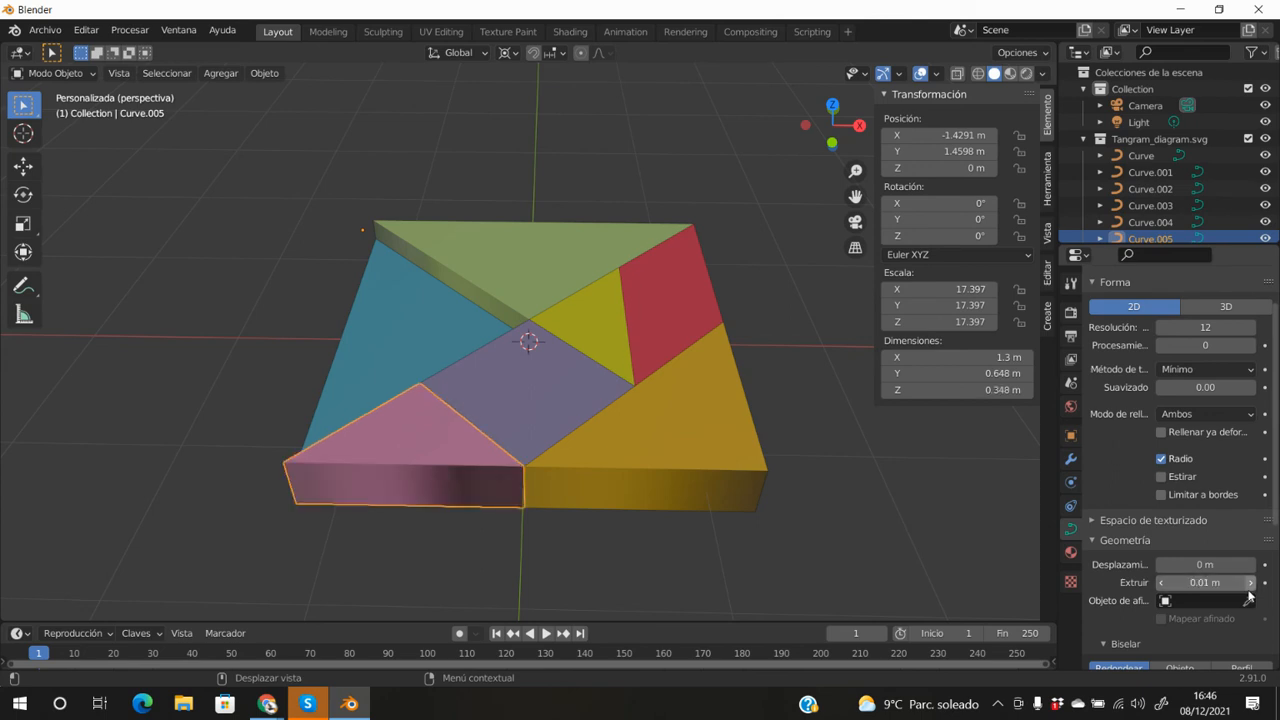
- Extrude the large blue triangle by 0.01 m
click(384, 341)
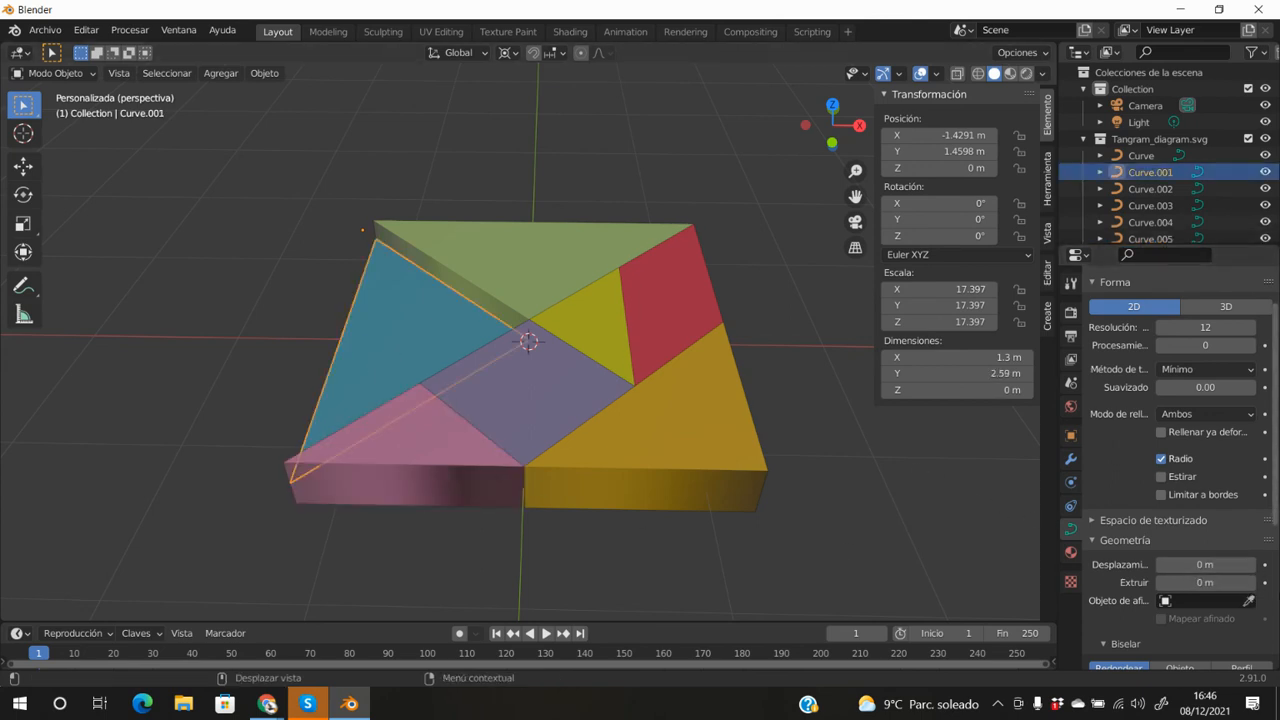
click(1250, 583)
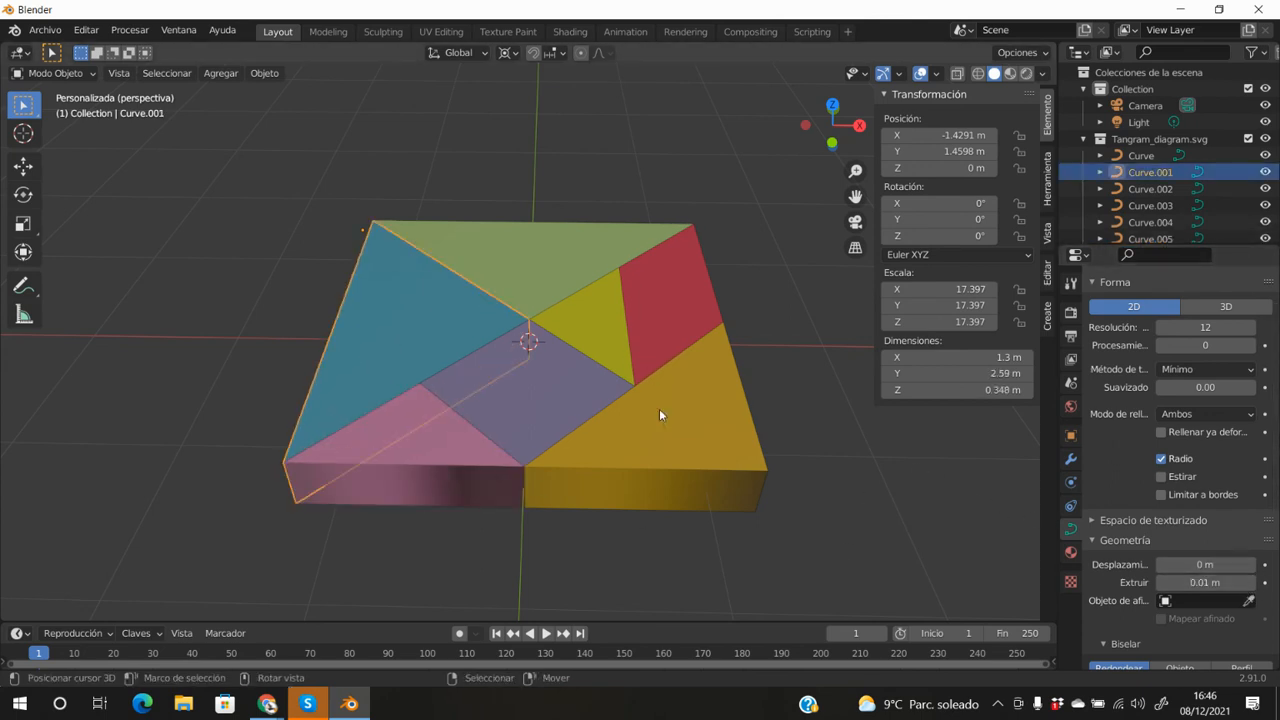
- Select all the extruded tangram pieces together with a box selection
middle_drag(675, 525, 702, 589)
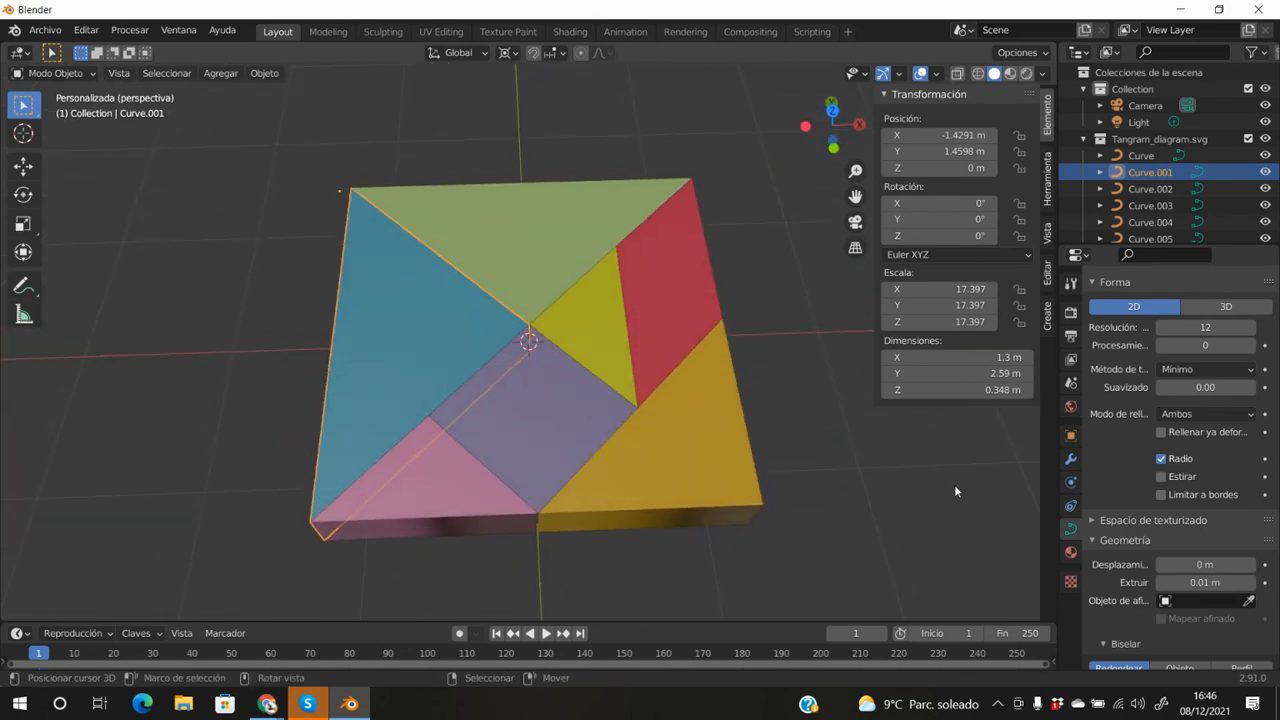
scroll(870, 480, down, 1)
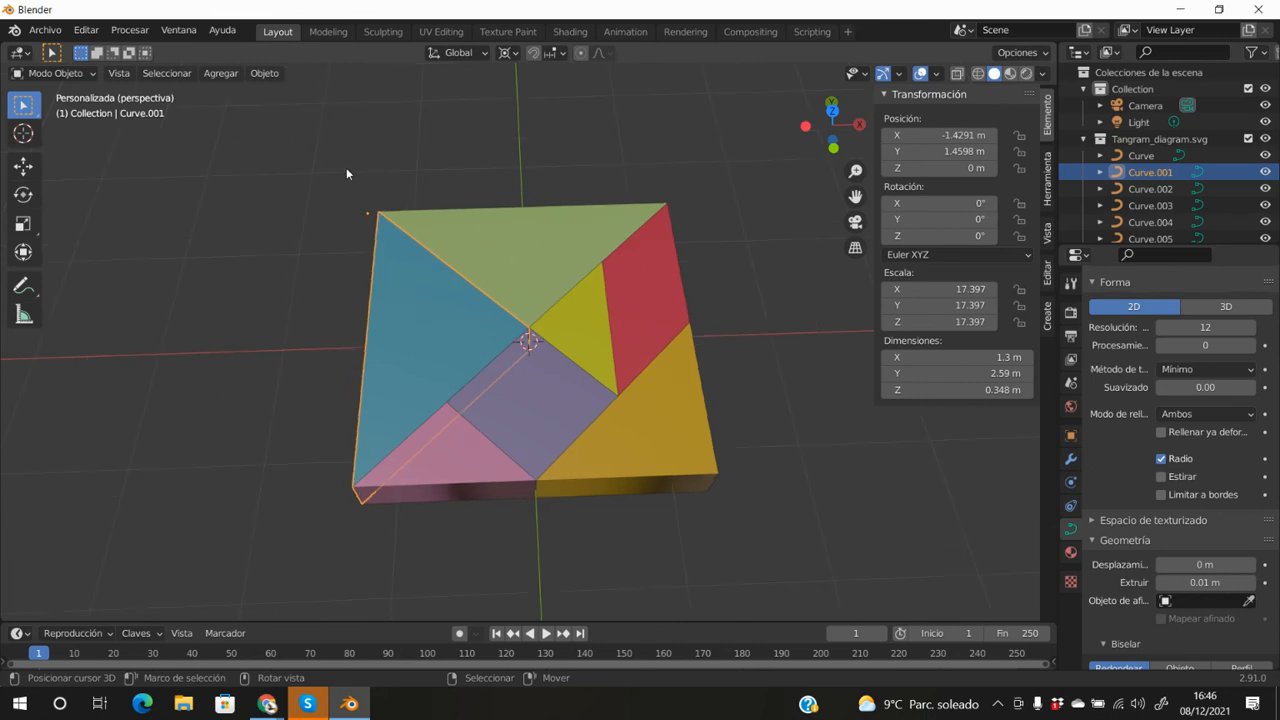
key(b)
drag(316, 187, 808, 546)
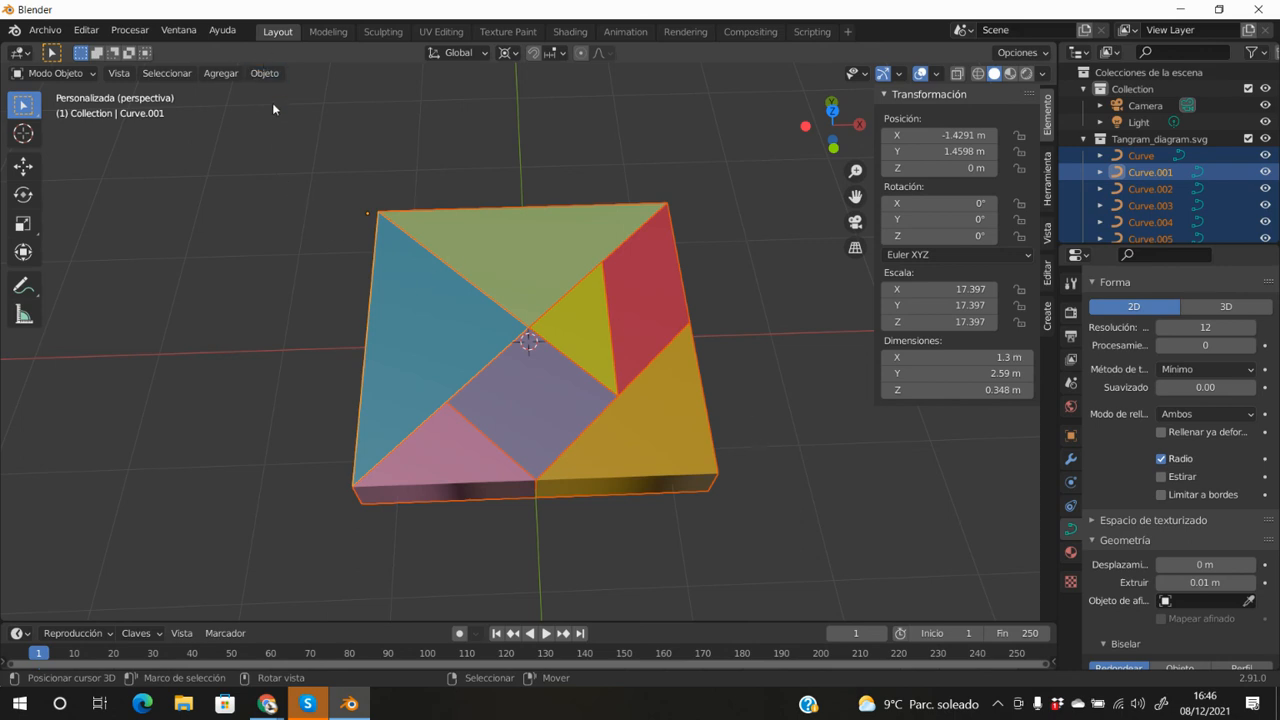
- Try moving the red parallelogram's control point nearest the golden-brown triangle in Edit Mode, cancel the move and return to Object Mode
mouse_move(262, 463)
middle_down()
mouse_move(258, 376)
mouse_move(280, 471)
middle_up()
key(Tab)
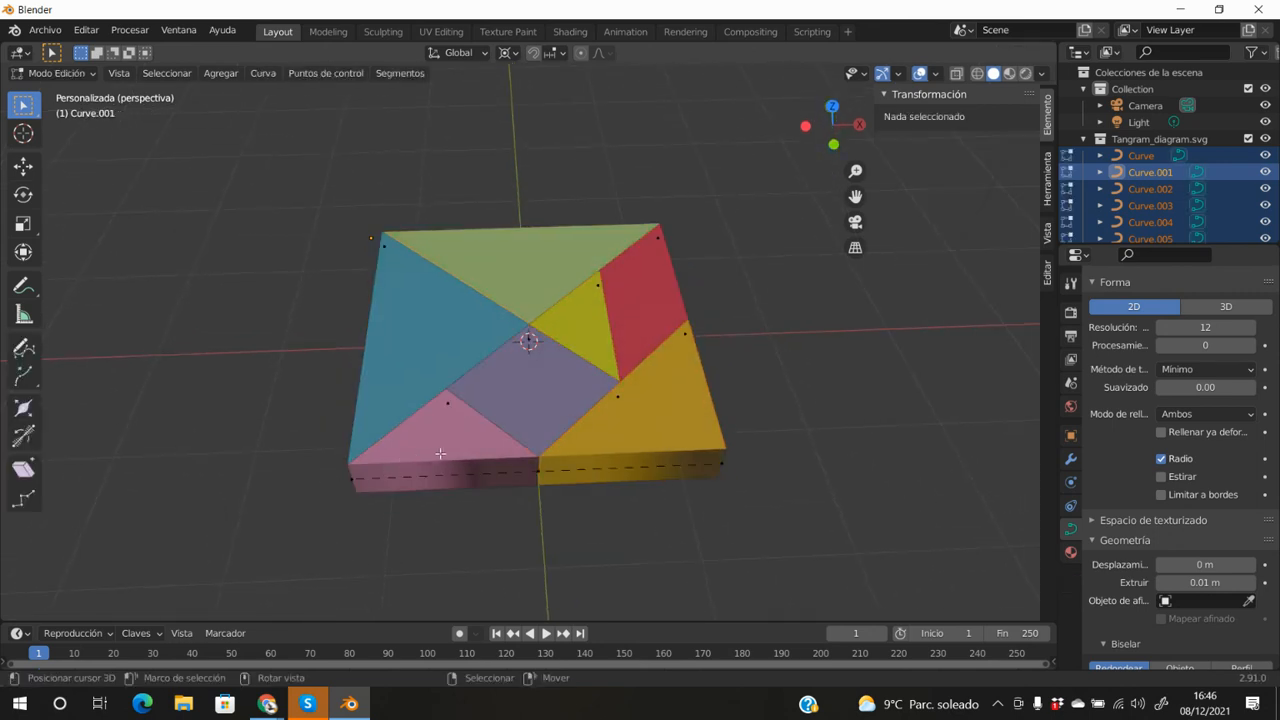
click(618, 397)
key(g)
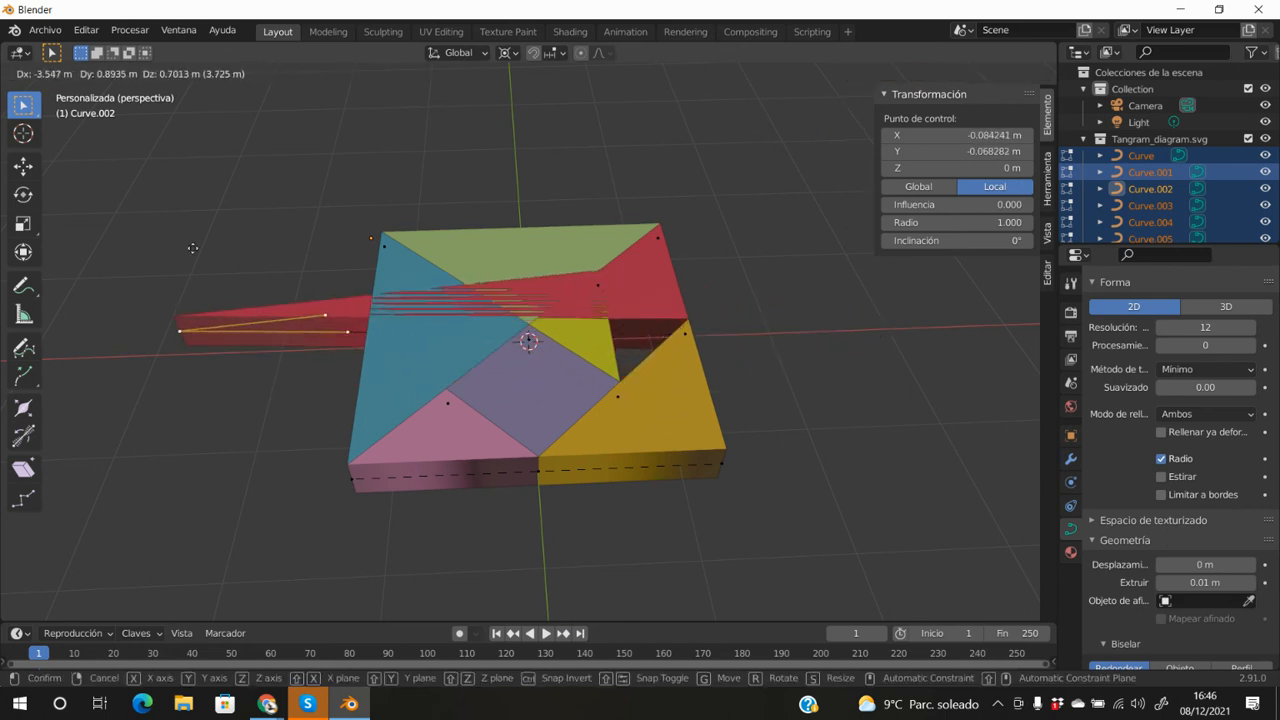
right_click(533, 308)
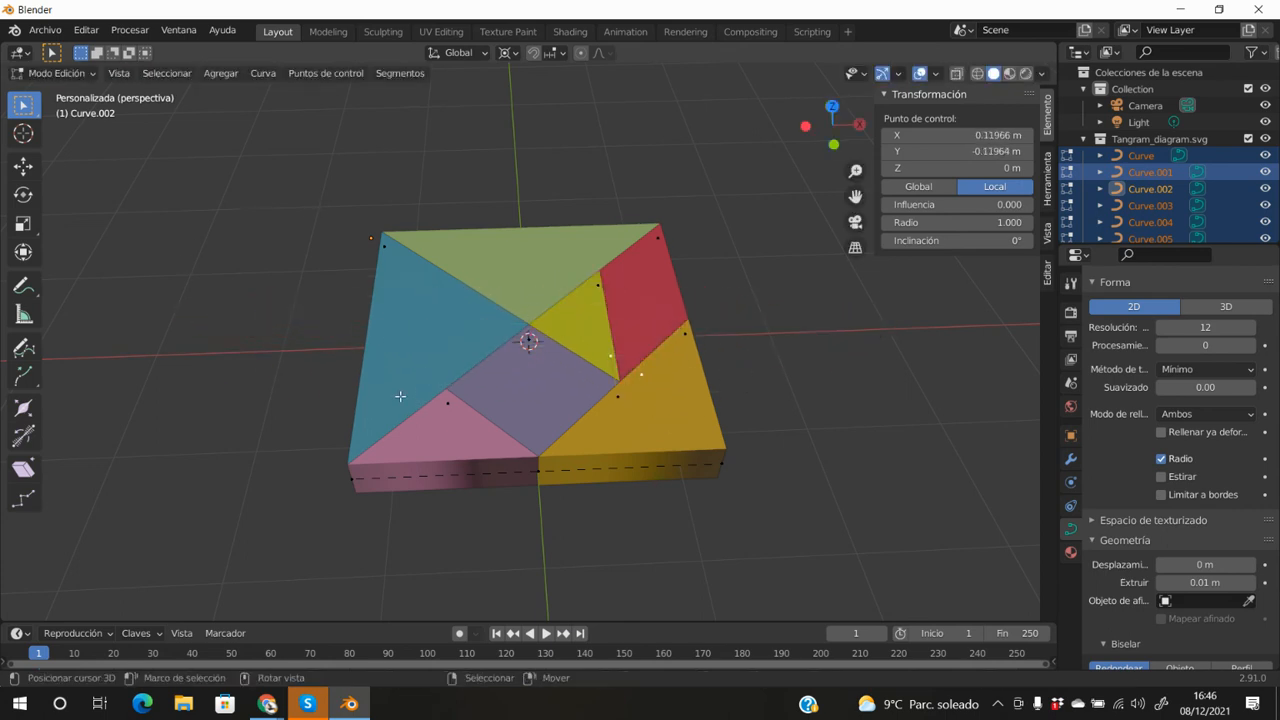
key(Tab)
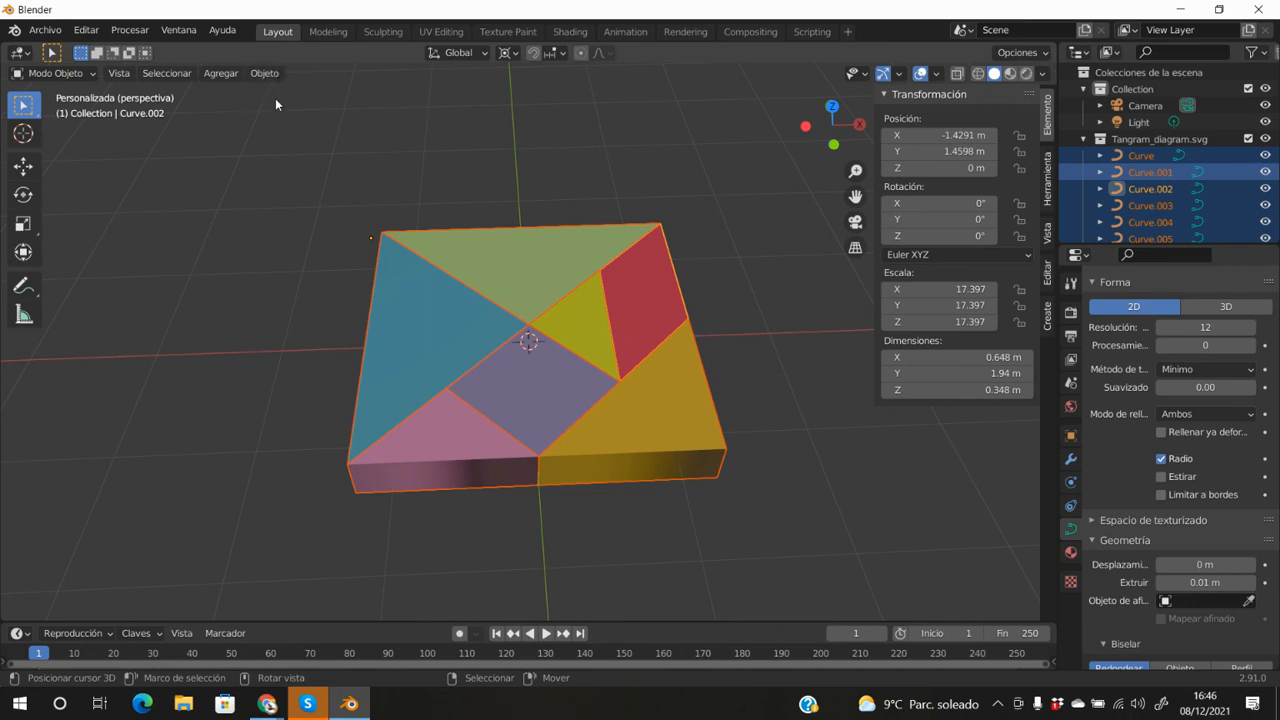
- Convert all the selected tangram curves to meshes and inspect their geometry briefly in Edit Mode
click(264, 73)
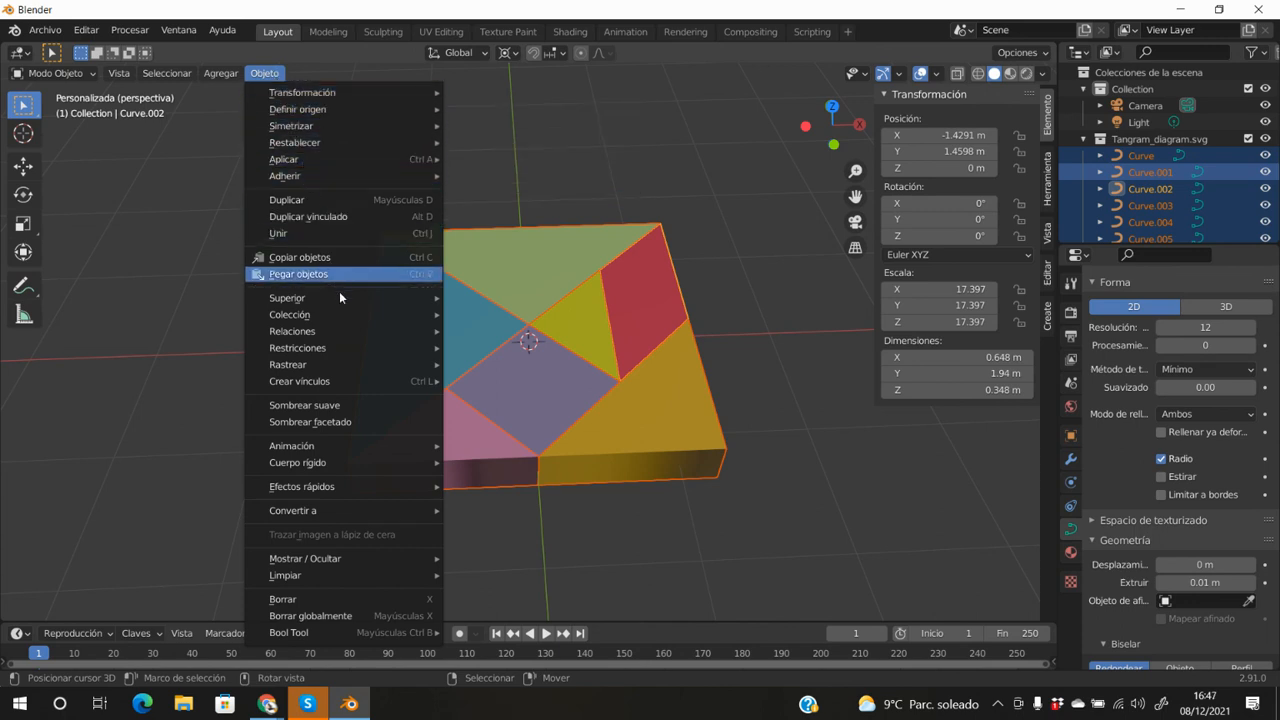
mouse_move(390, 514)
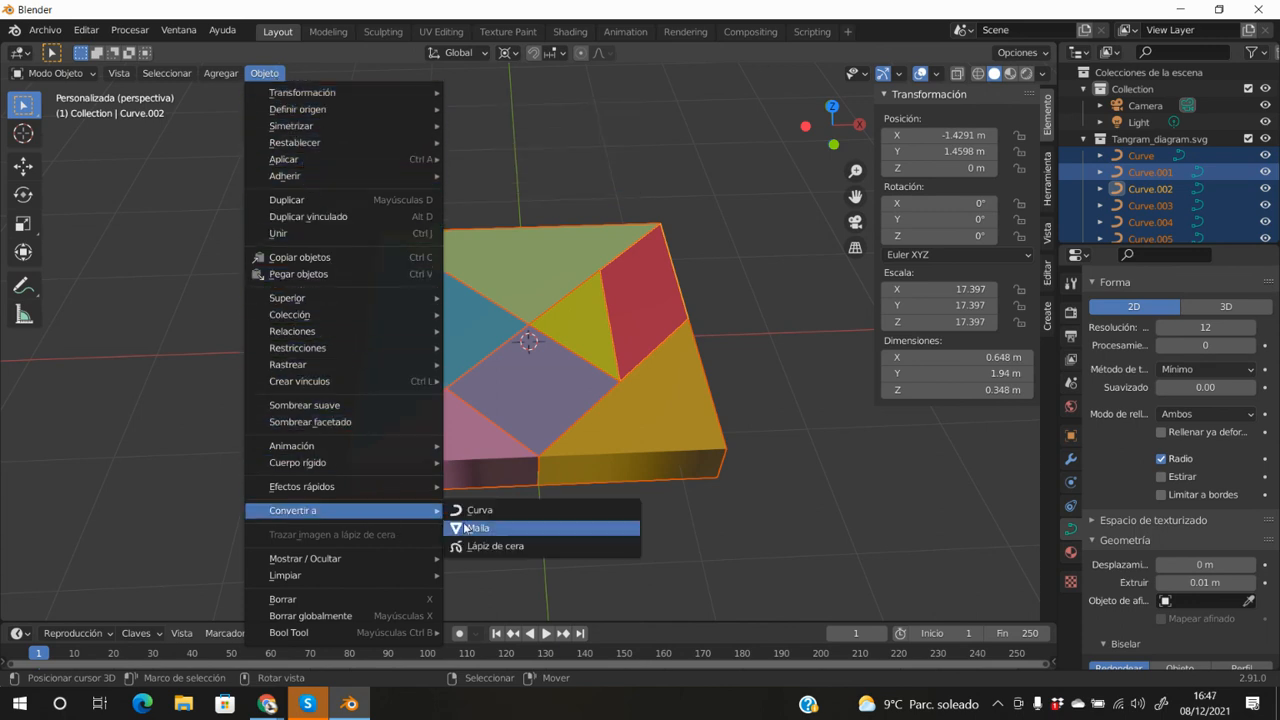
click(505, 527)
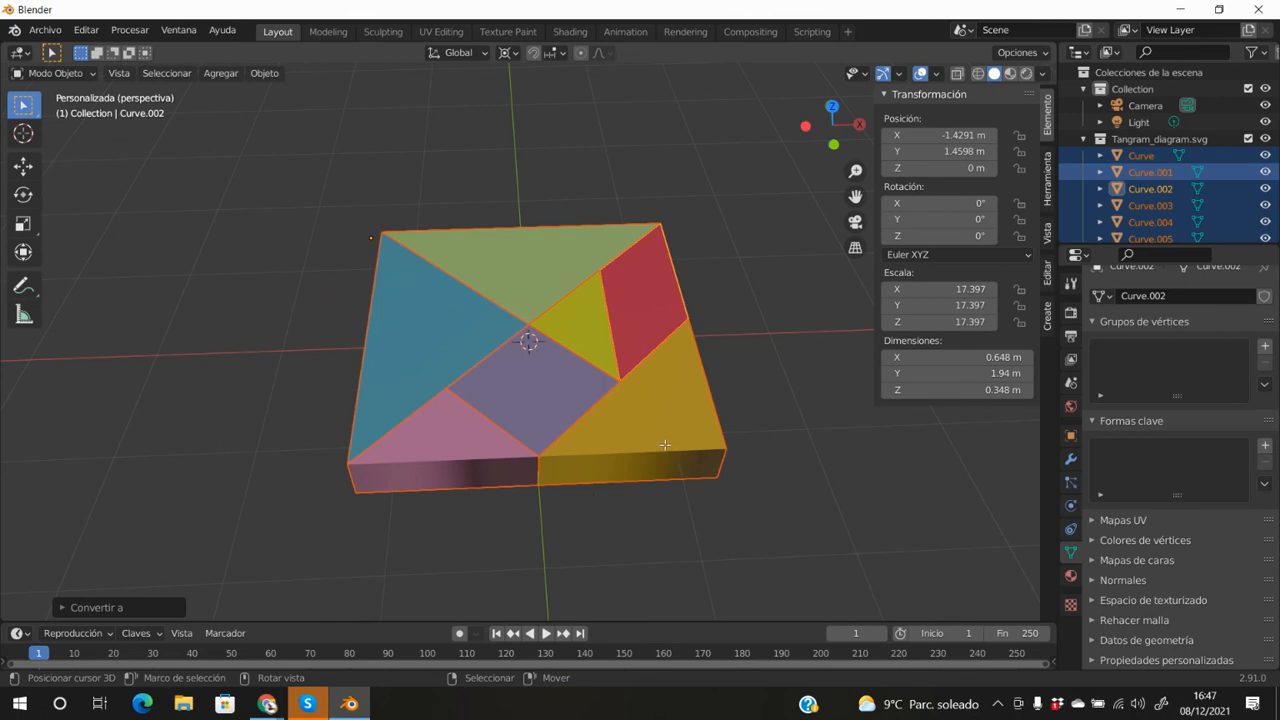
key(Tab)
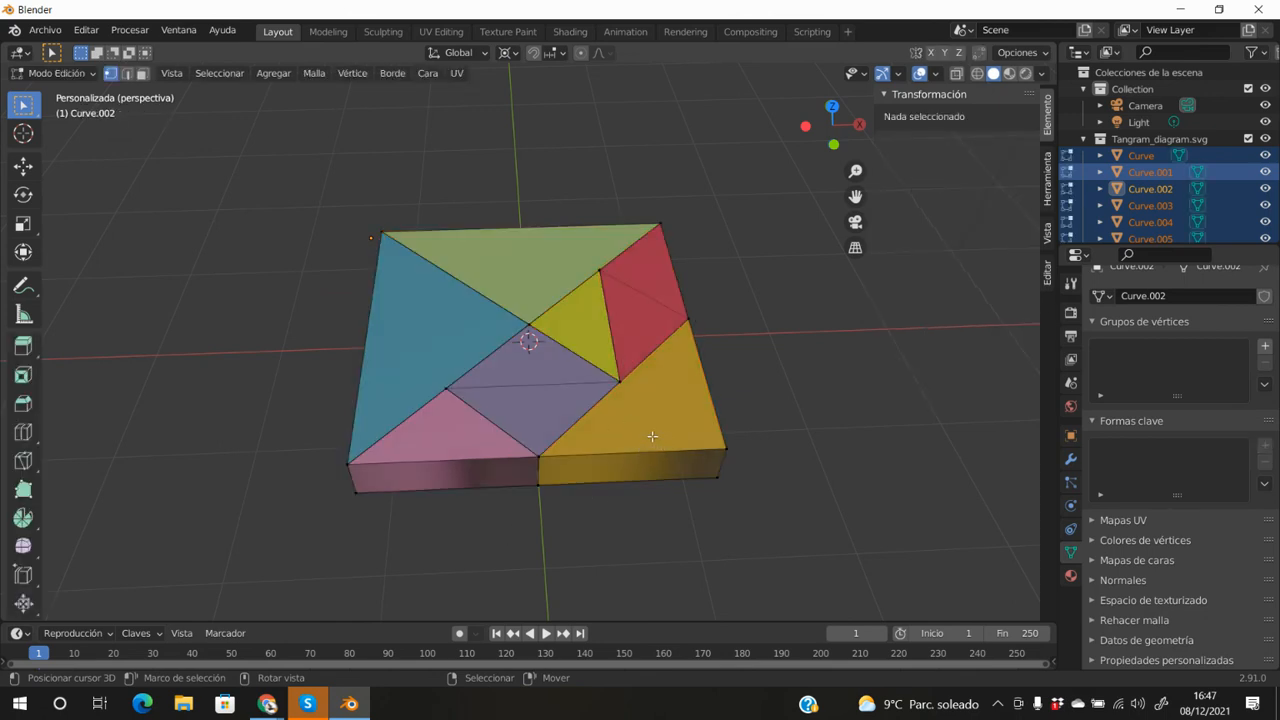
key(Tab)
- Try moving the green triangle's upper vertex at the tangram's centre in Edit Mode, cancel the move and return to Object Mode
click(476, 257)
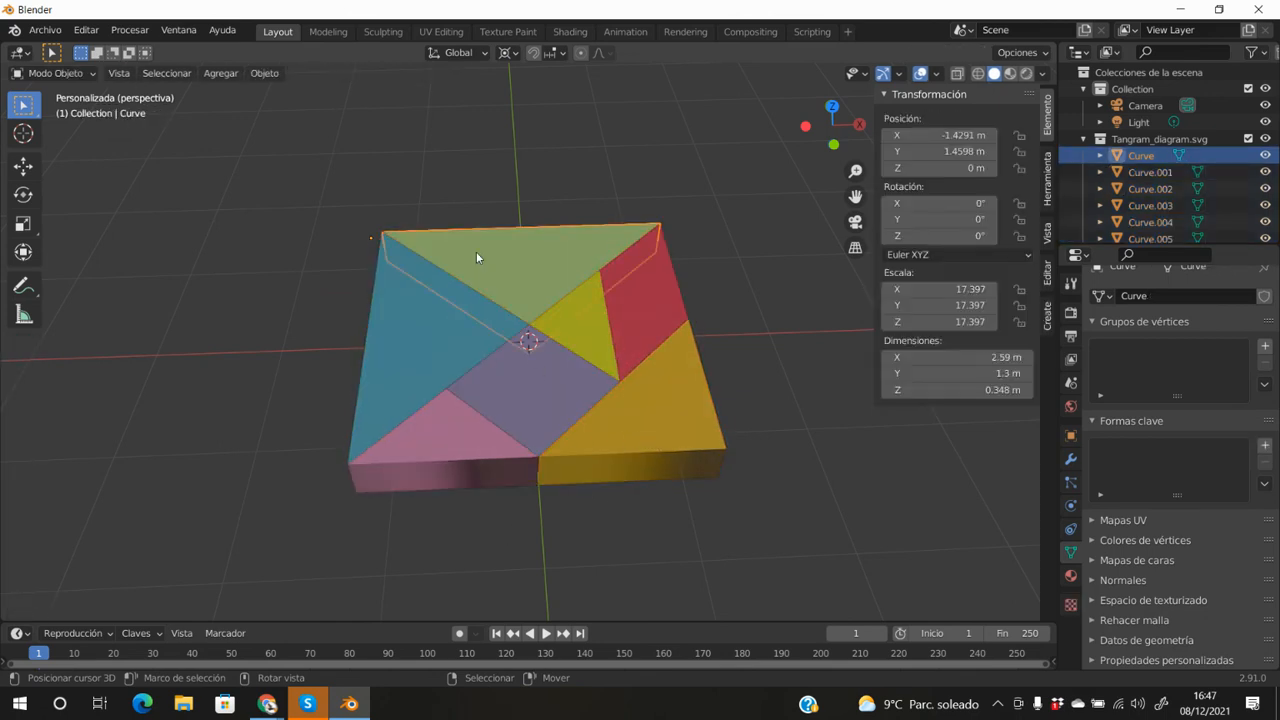
key(Tab)
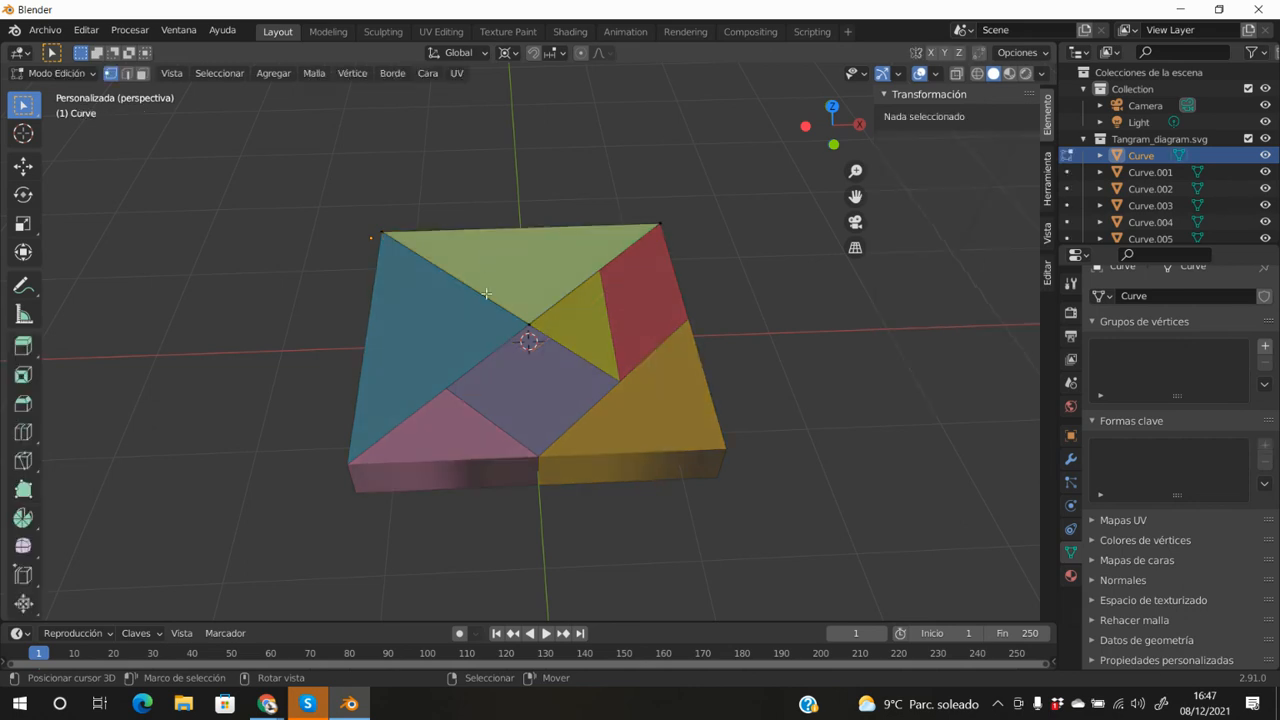
click(529, 325)
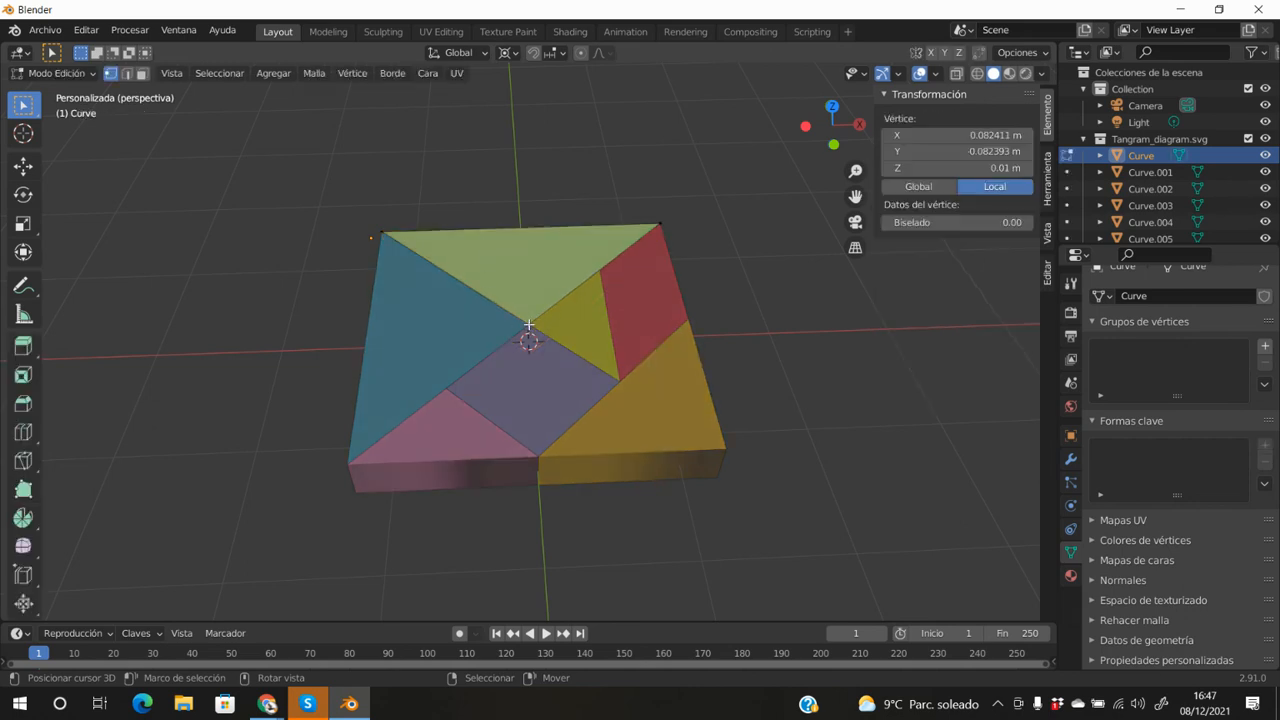
key(g)
right_click(531, 265)
key(Tab)
middle_drag(620, 546, 605, 570)
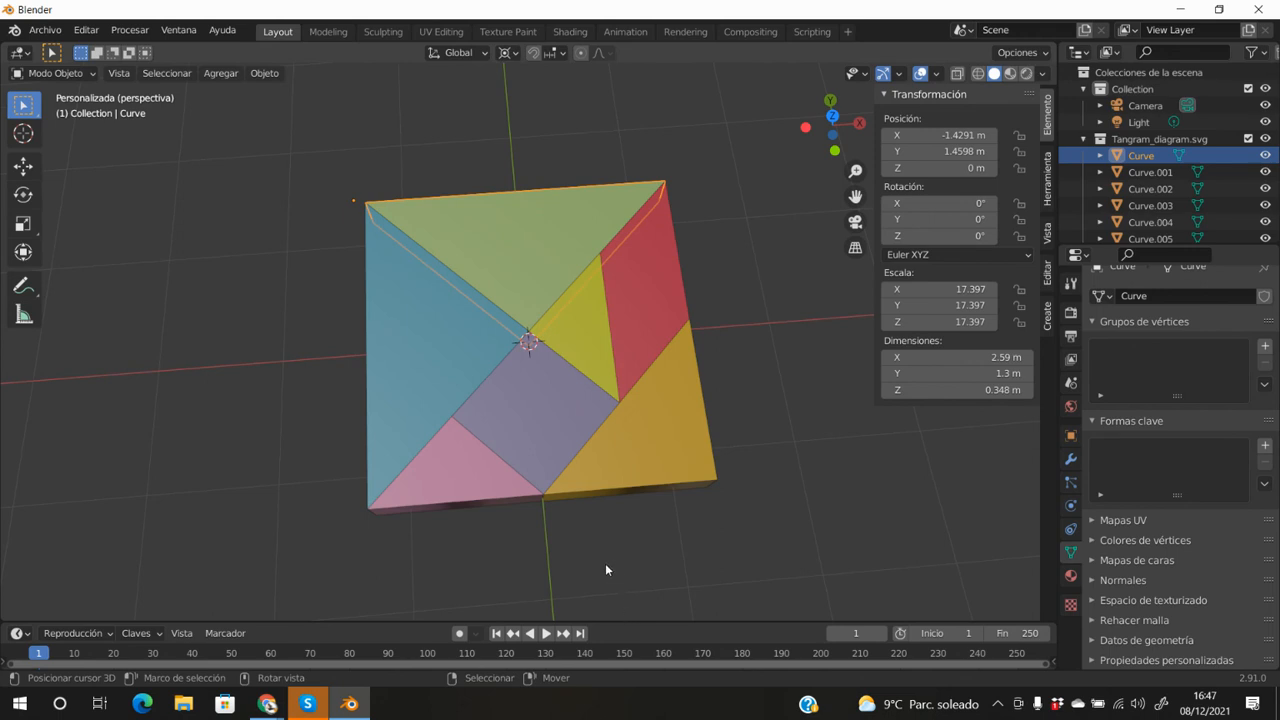